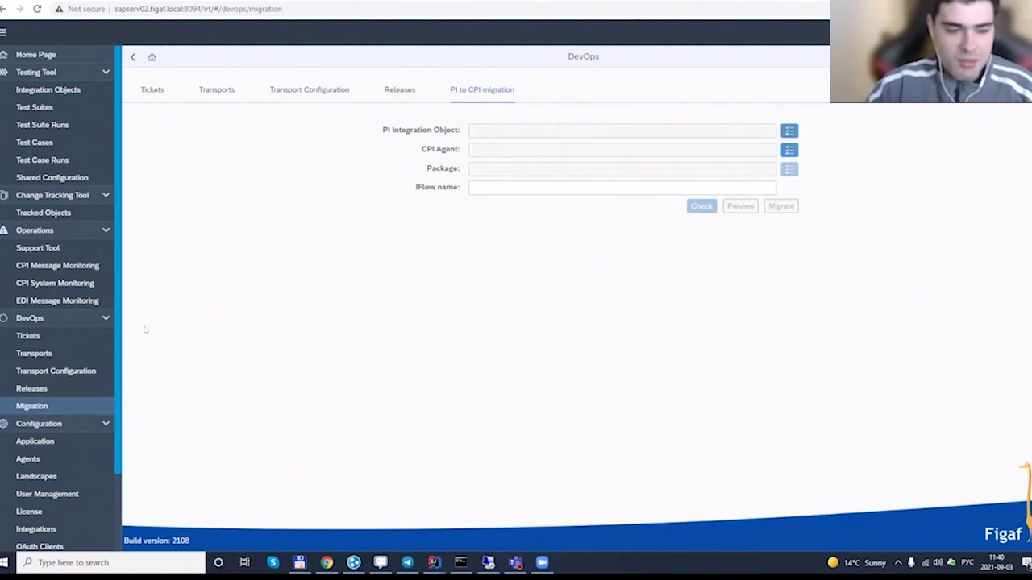
left_click(42, 407)
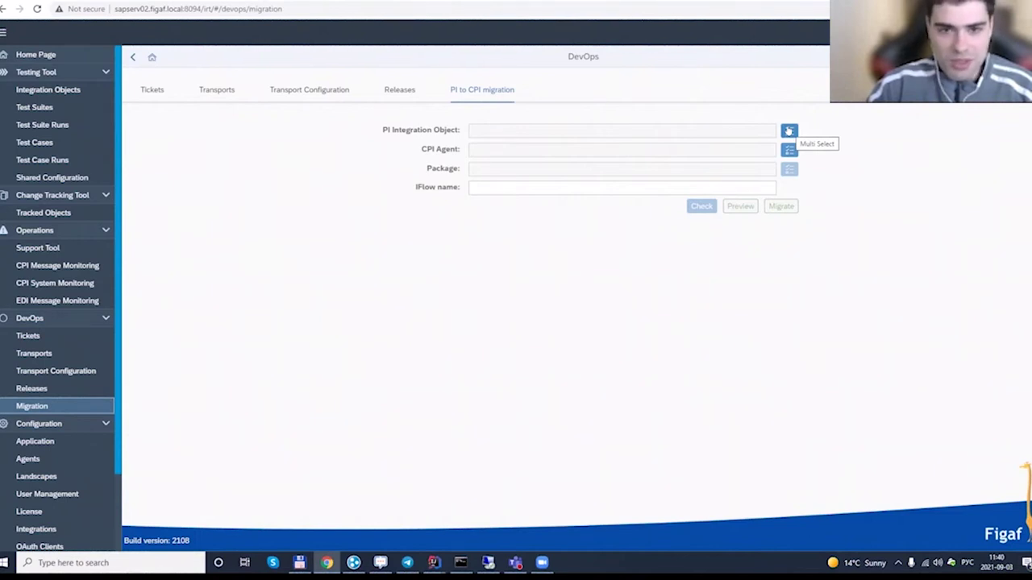
left_click(789, 131)
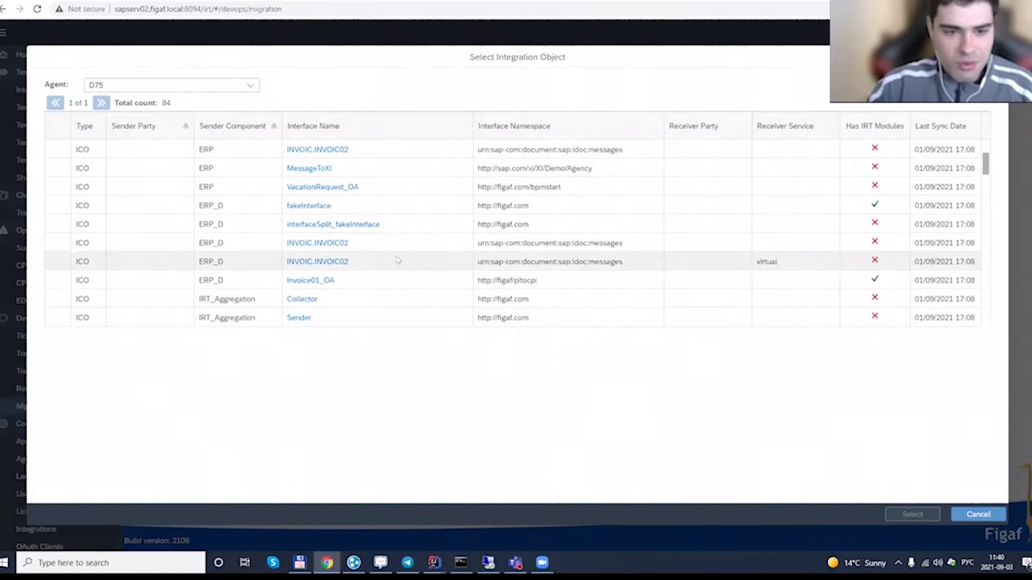
scroll(397, 261, "down", 10)
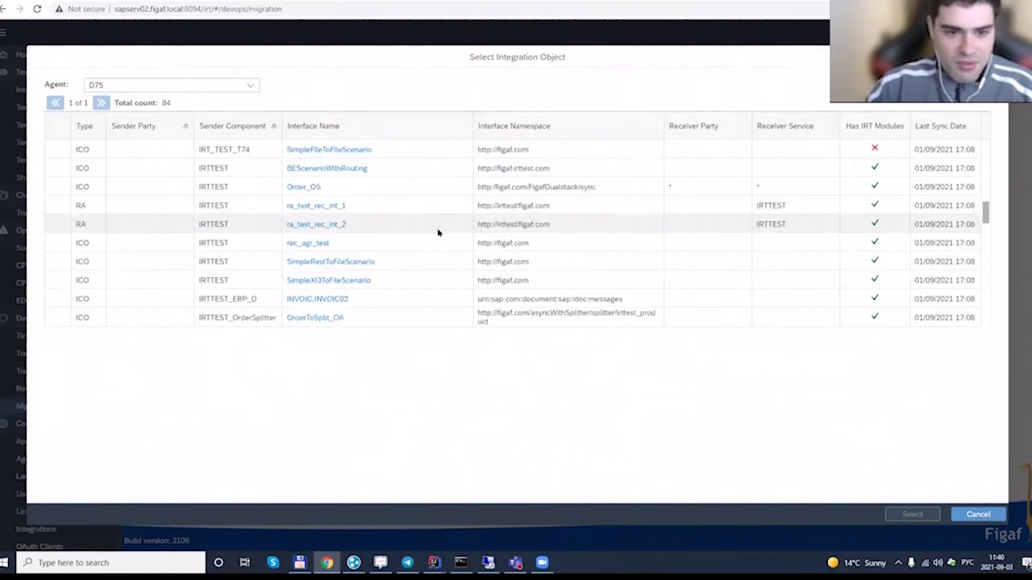
scroll(436, 230, "down", 10)
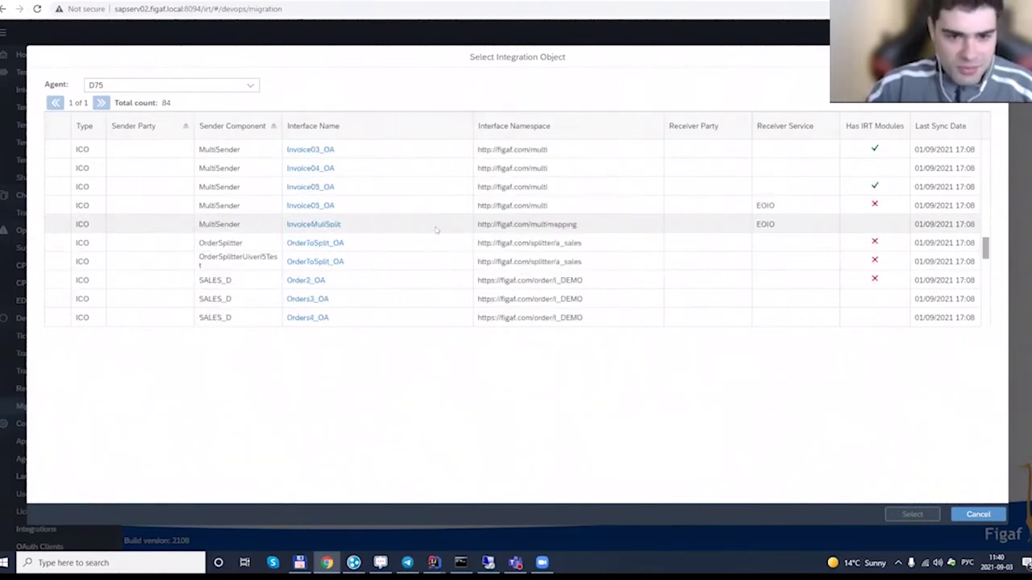
scroll(384, 294, "down", 1)
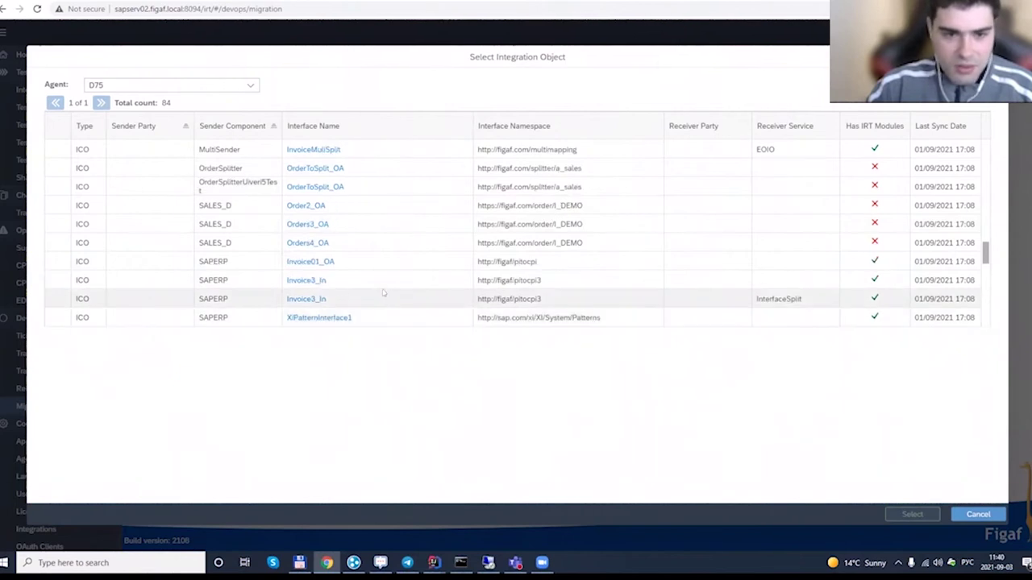
left_click(382, 280)
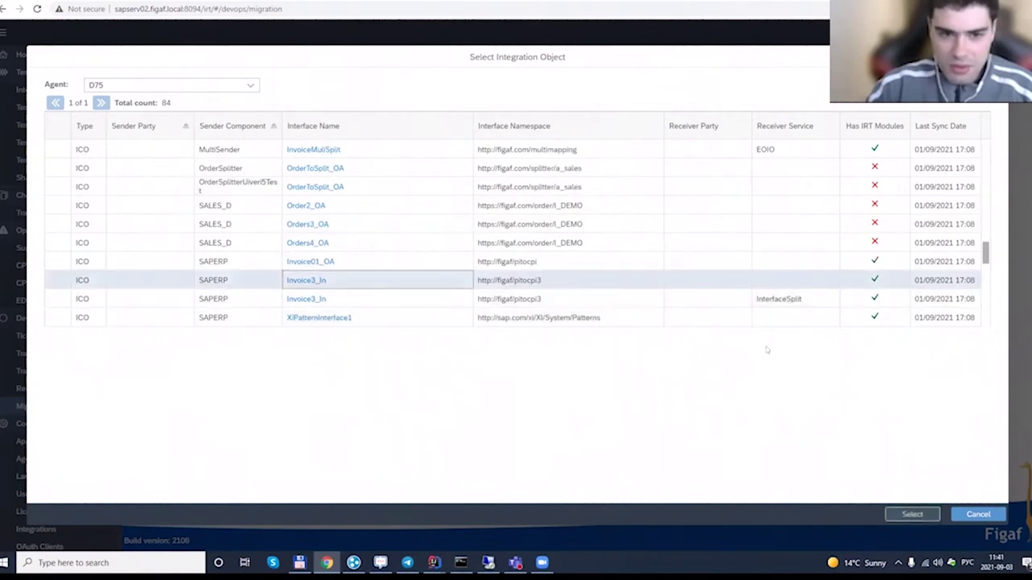
left_click(913, 513)
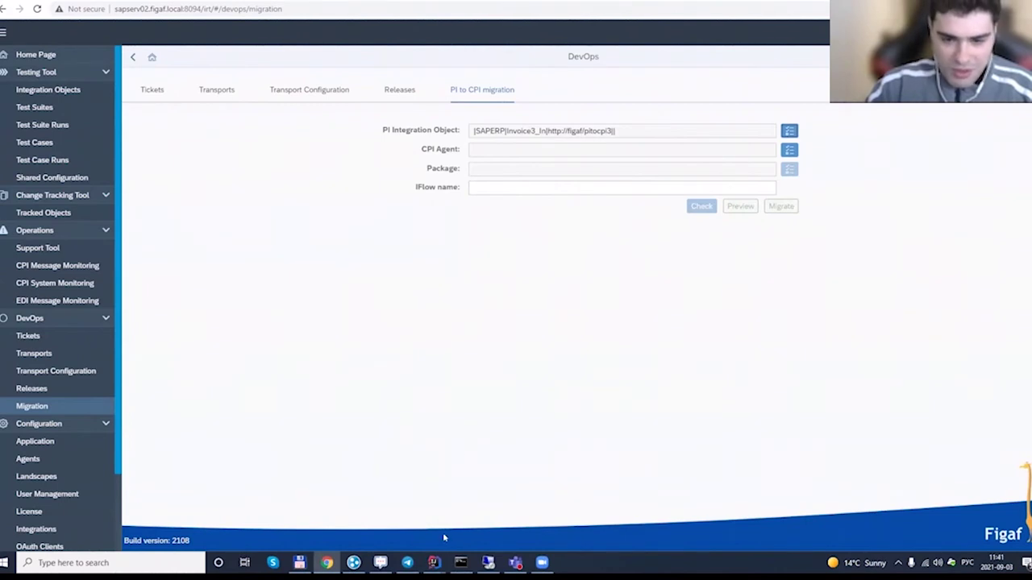
Step: Switch to the Integration Builder and examine the configured receivers and routing condition of the SAPERP Invoice3_In integrated configuration
left_click(487, 562)
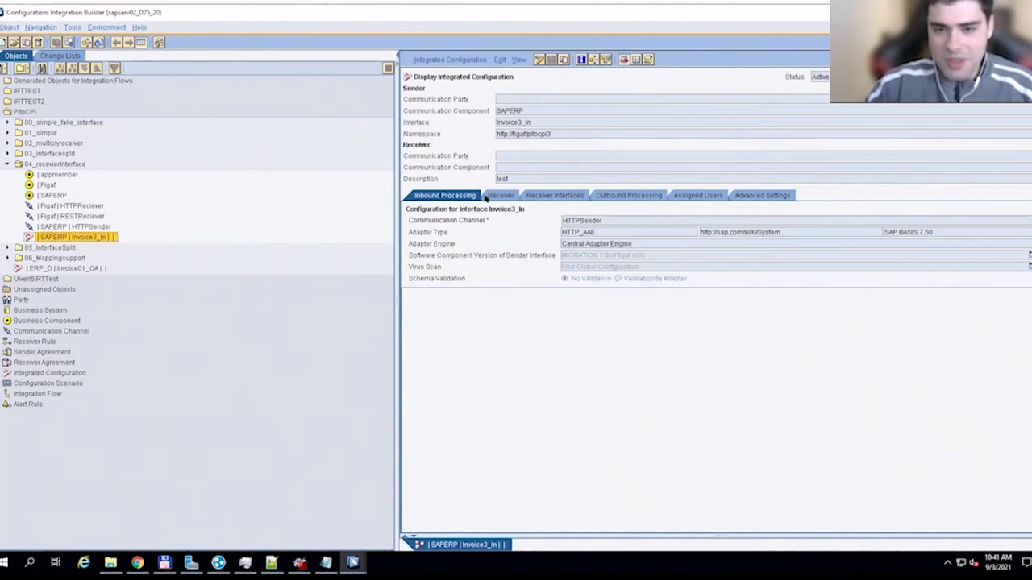
left_click(499, 196)
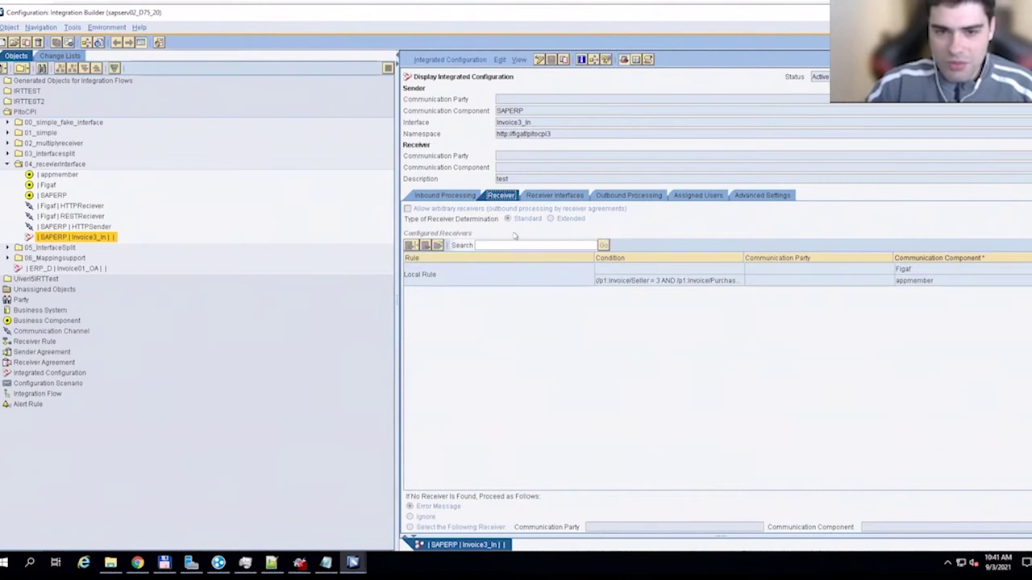
left_click_drag(394, 266, 185, 269)
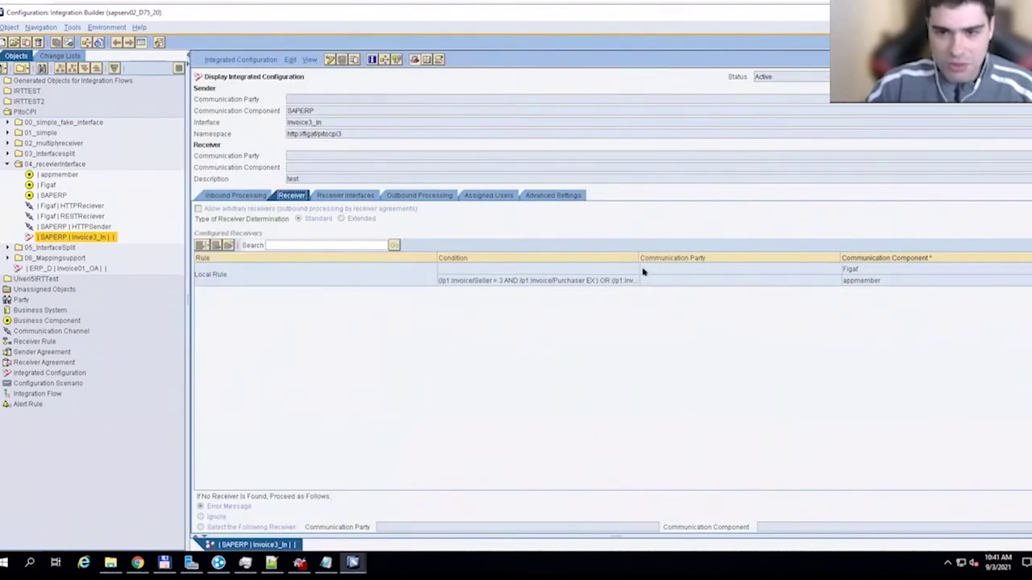
left_click(603, 284)
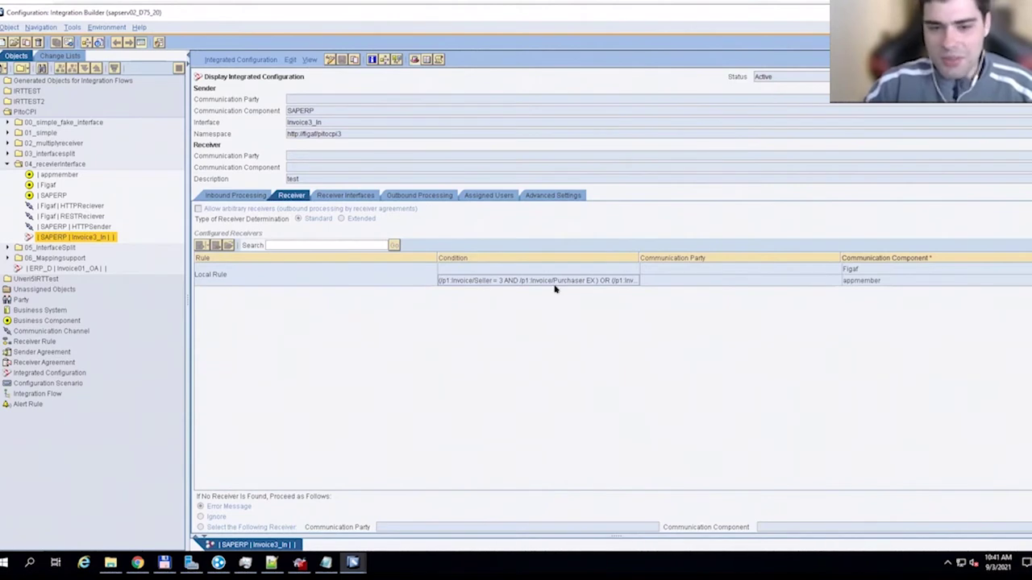
Step: Review the receiver interfaces and operation mappings assigned to the receivers Figaf and appmember
left_click(349, 198)
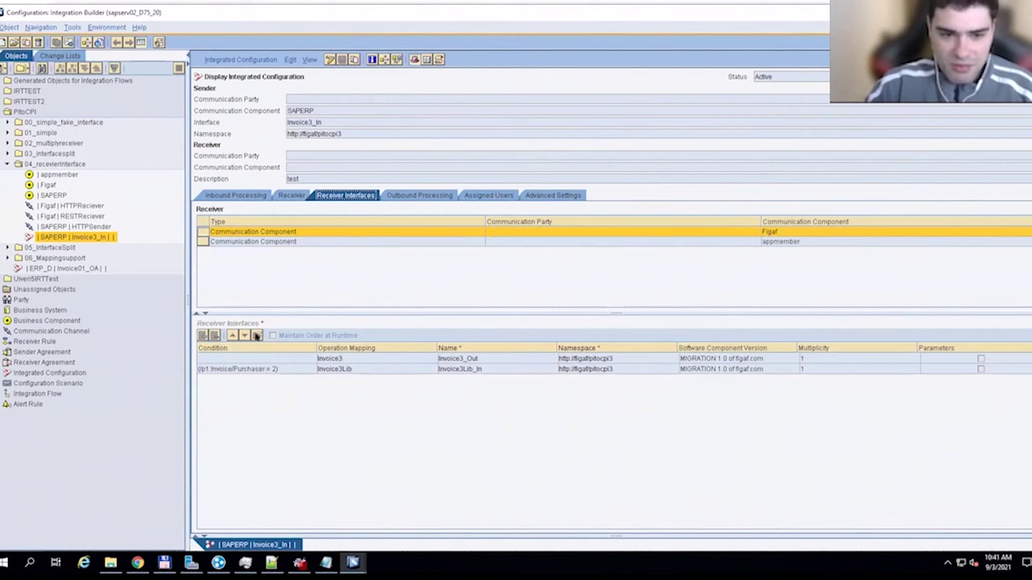
left_click(244, 242)
left_click(274, 233)
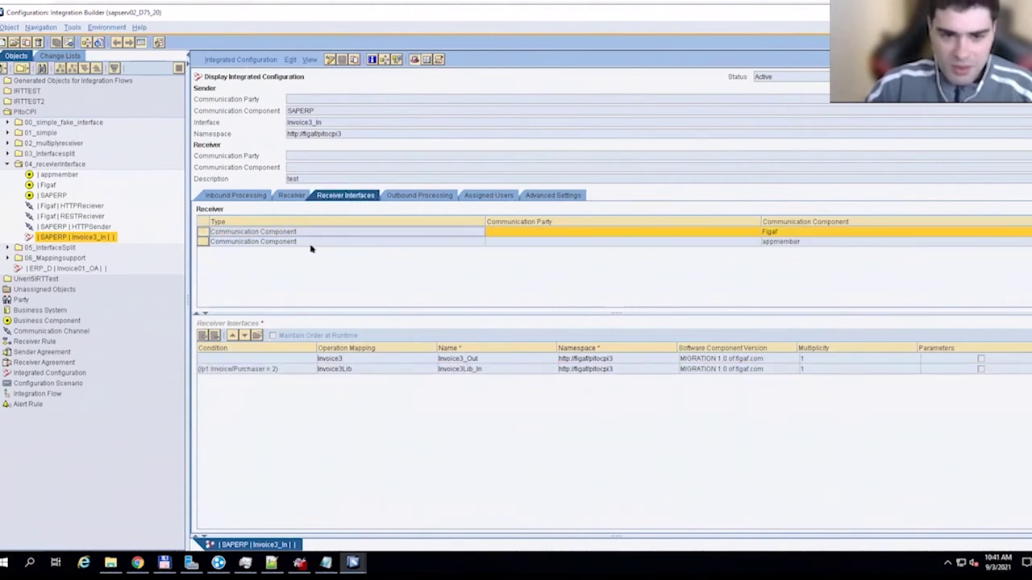
Step: Inspect the outbound processing settings of the Figaf and appmember receiver interfaces, and return to the receiver interfaces overview
left_click(425, 198)
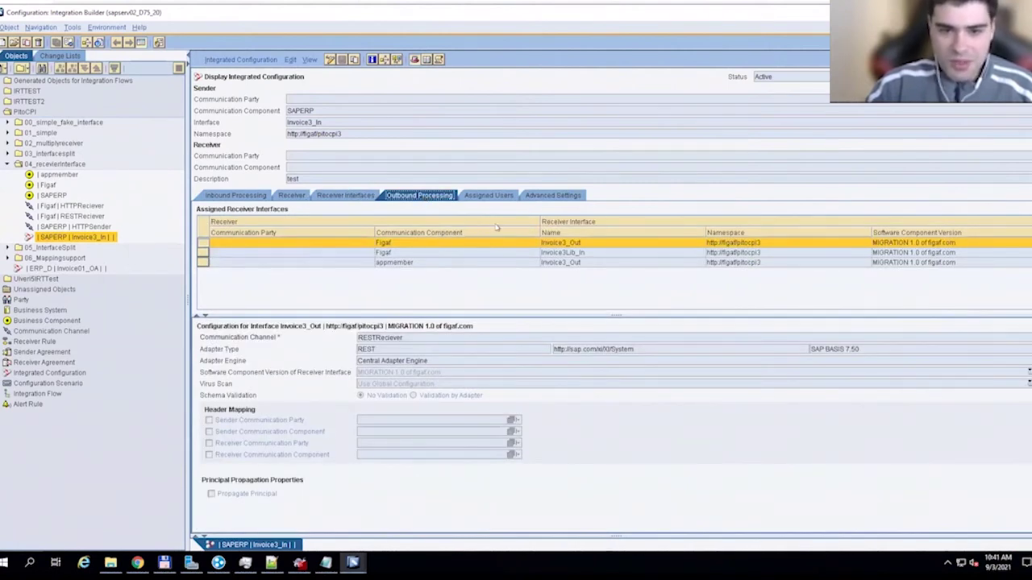
left_click(394, 251)
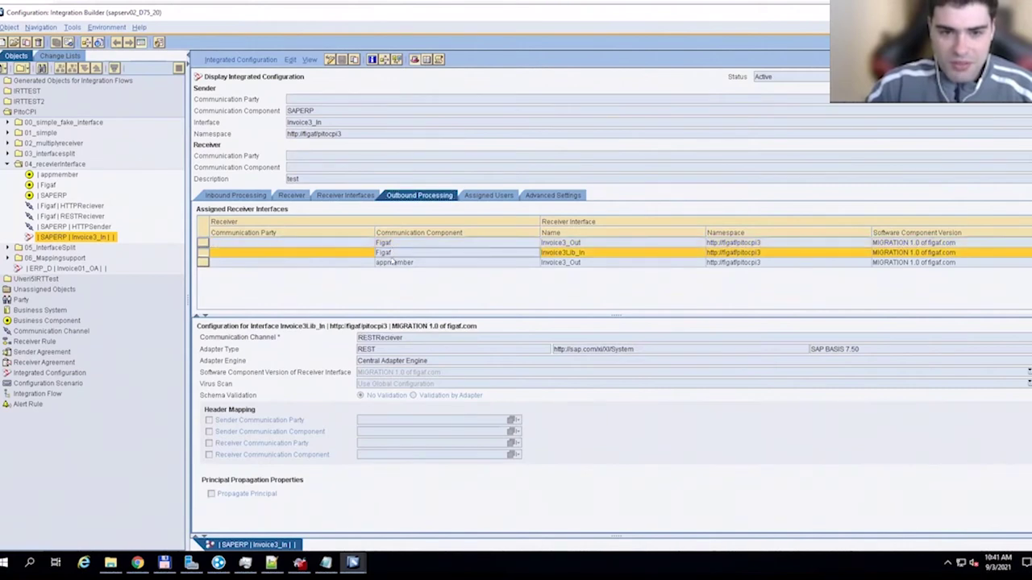
left_click(395, 262)
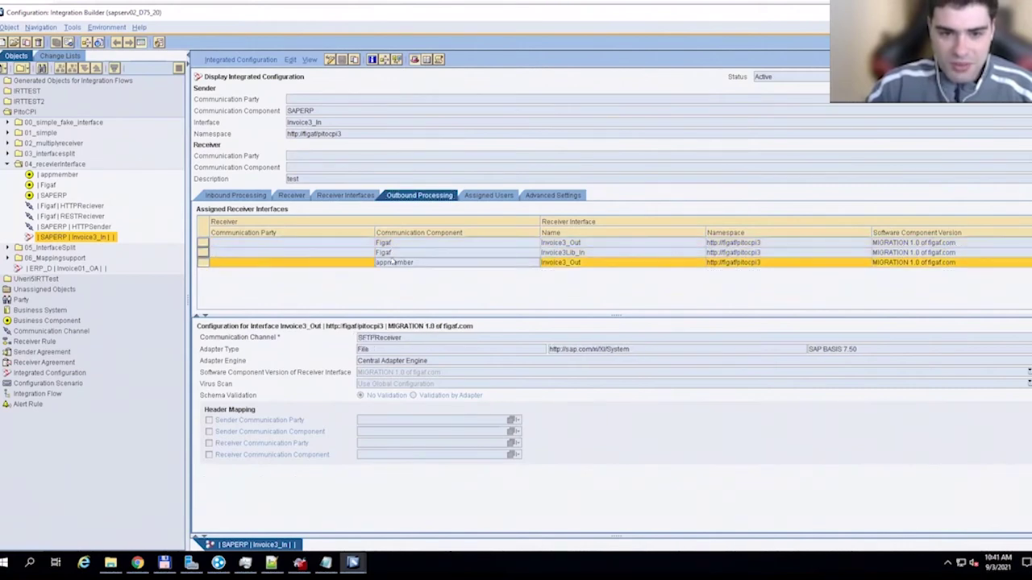
left_click(328, 196)
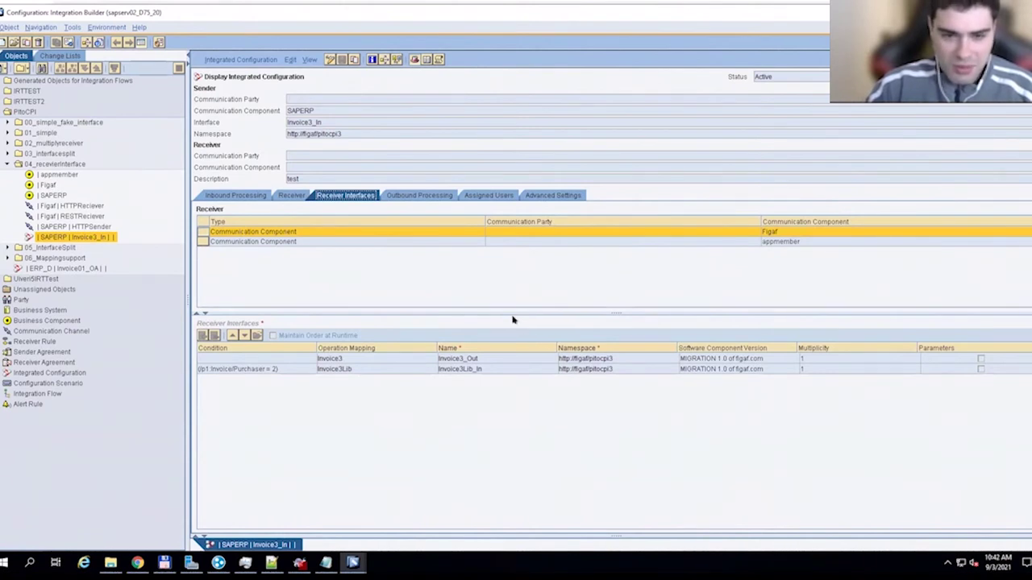
Step: Switch to the Enterprise Services Builder, open the Invoice_withLib message mapping and view the mapping of the target Lines ID field
mouse_move(355, 563)
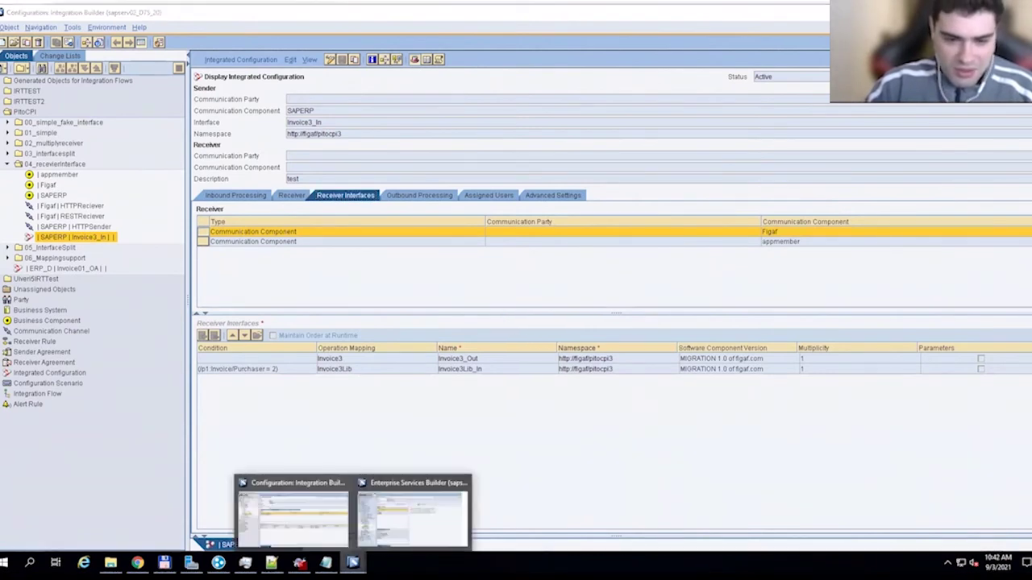
left_click(396, 526)
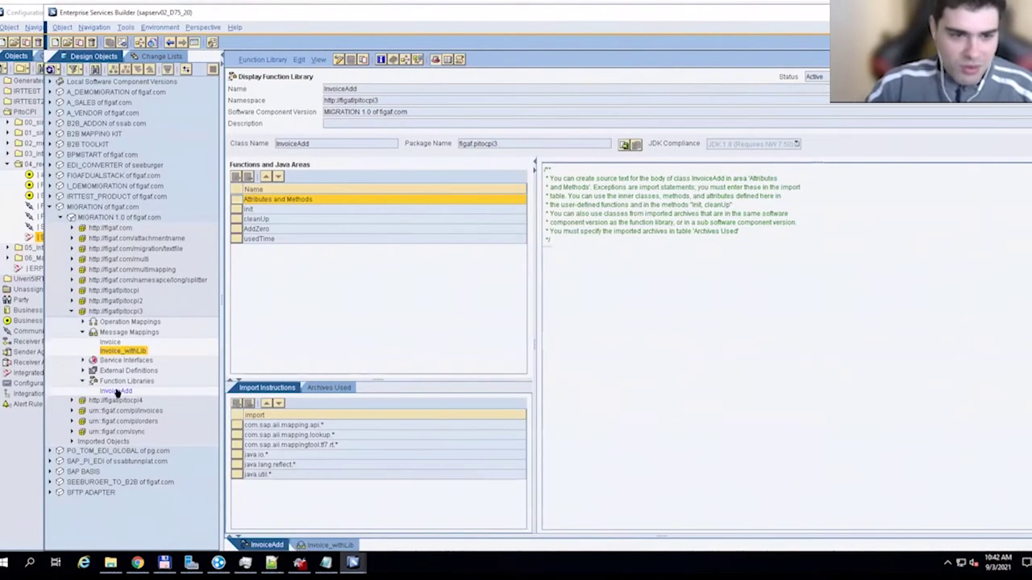
double_click(120, 353)
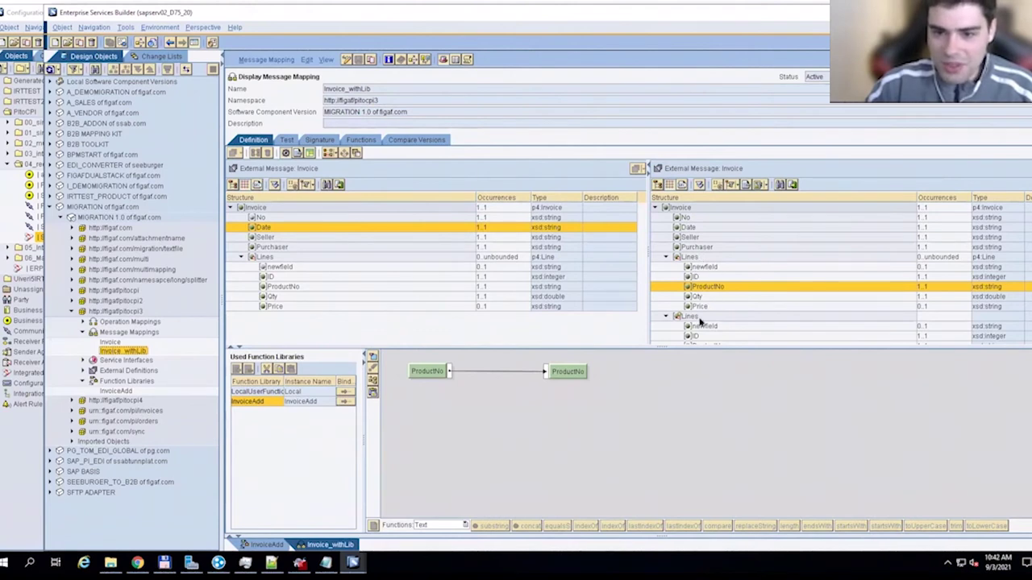
left_click(699, 277)
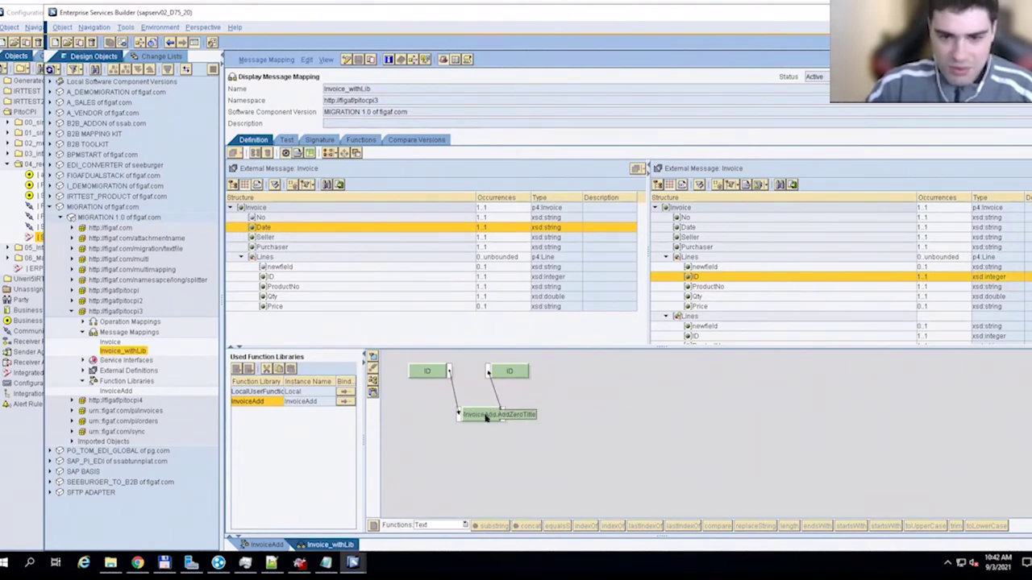
Step: Open the InvoiceAdd function library and examine its AddZero and usedTime functions
double_click(115, 391)
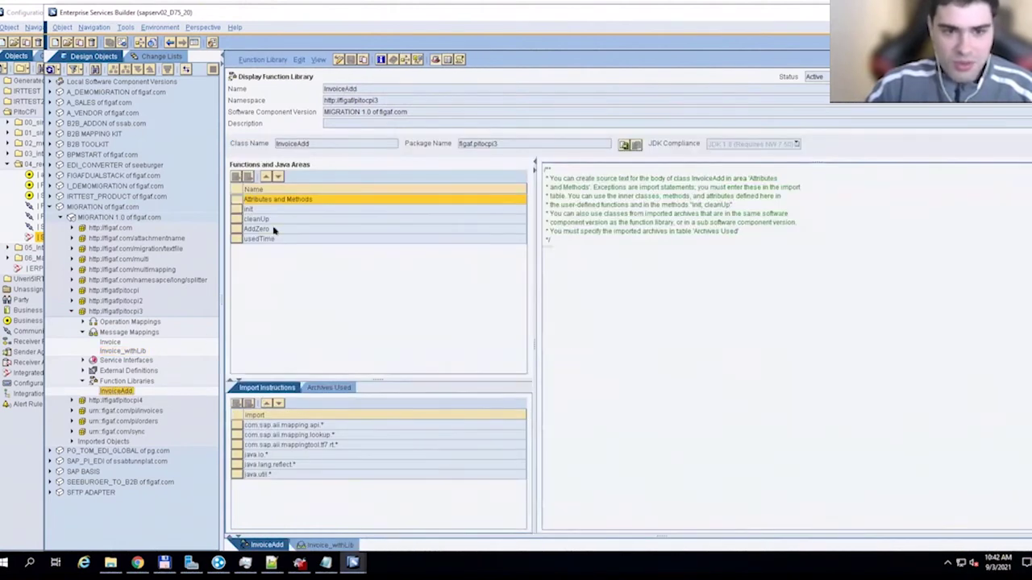
left_click(271, 229)
left_click(270, 239)
left_click(270, 229)
left_click(271, 240)
left_click(270, 229)
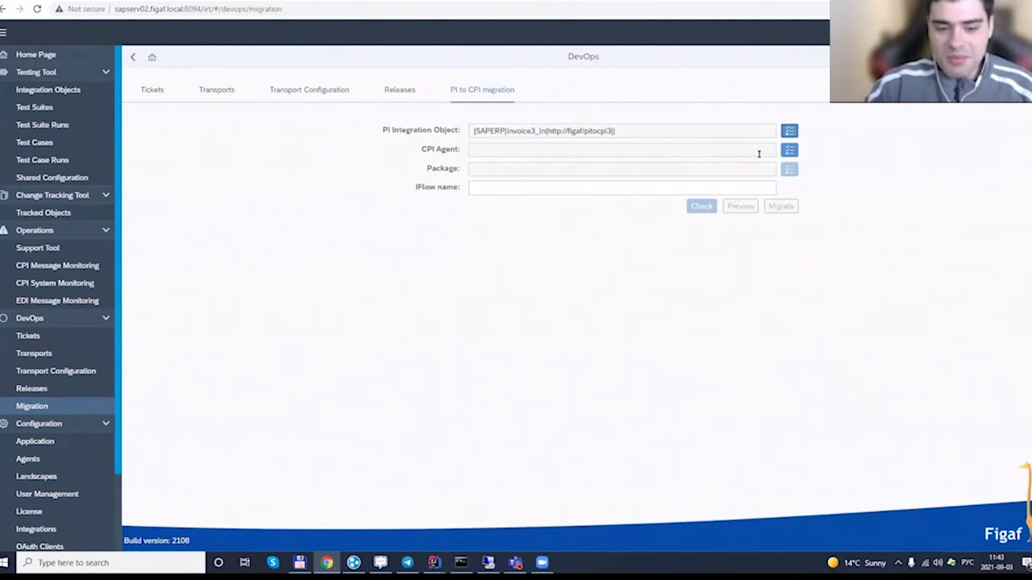
Step: In the Figaf migration form, set the CPI agent to p0201 and the package to PIMON2021
left_click(789, 150)
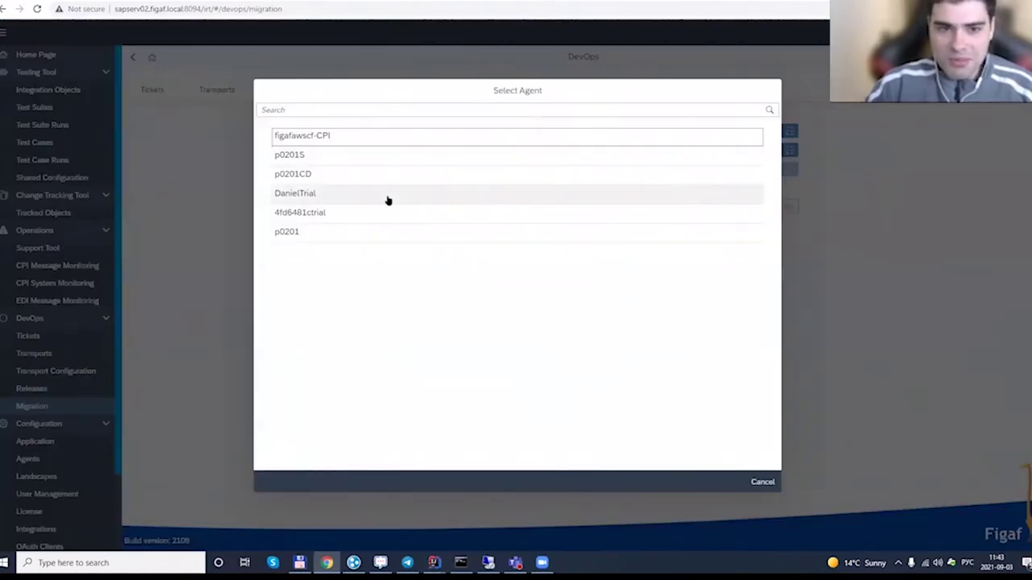
left_click(311, 232)
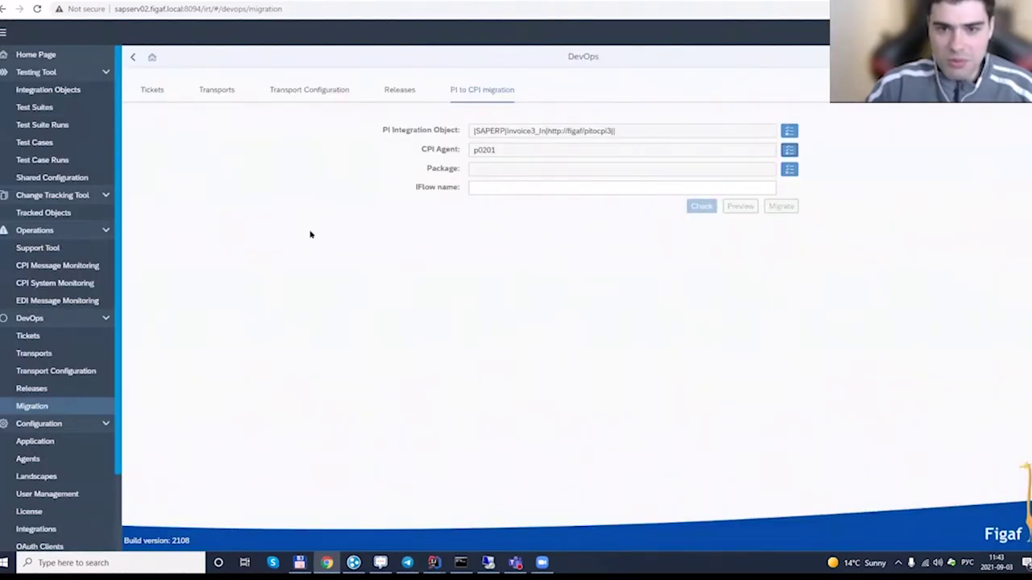
left_click(788, 170)
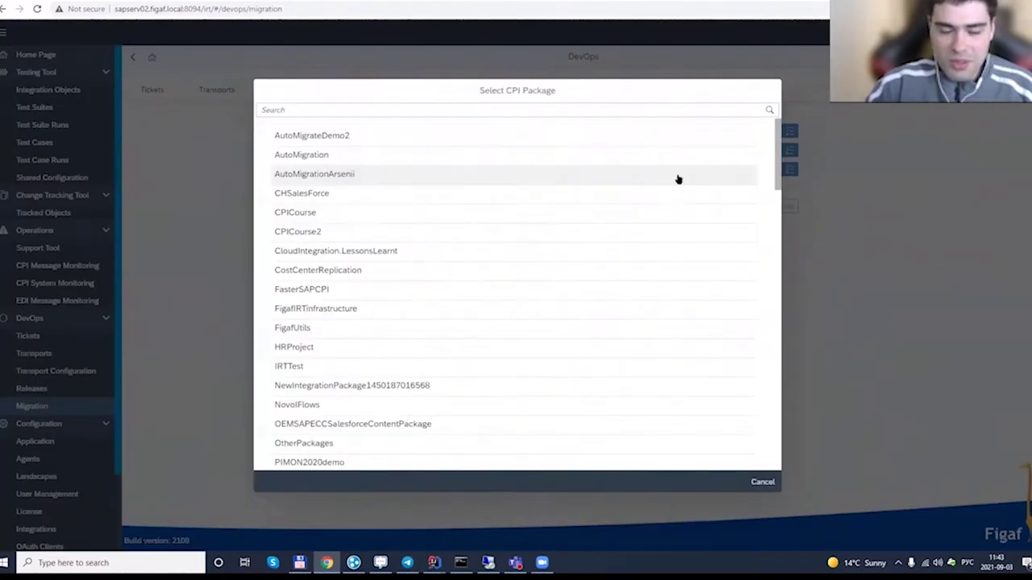
scroll(498, 250, "down", 3)
scroll(387, 331, "down", 1)
left_click(337, 374)
Step: Name the migration's IFlow Pimon_demo_1
left_click(488, 188)
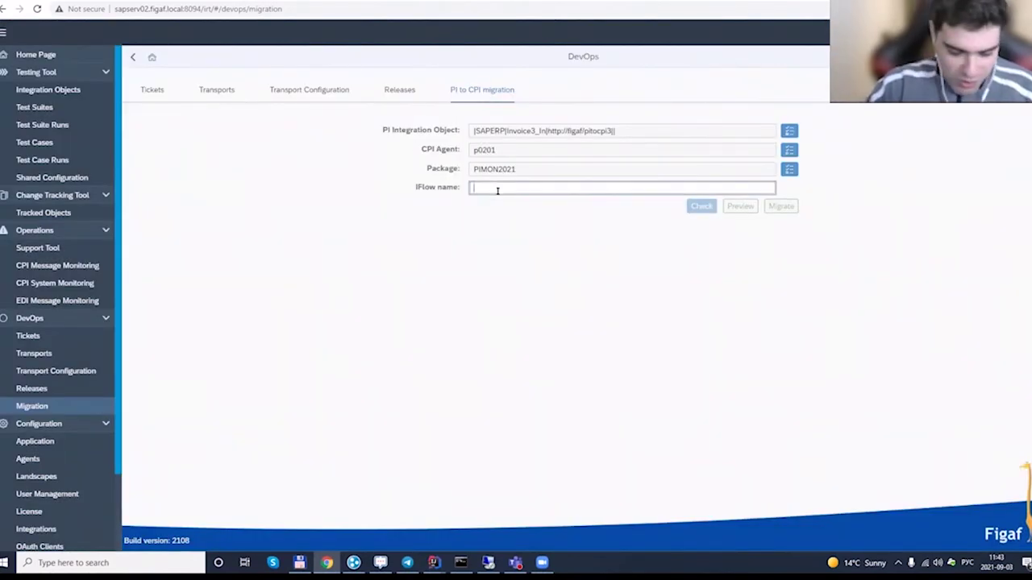
type("3ши")
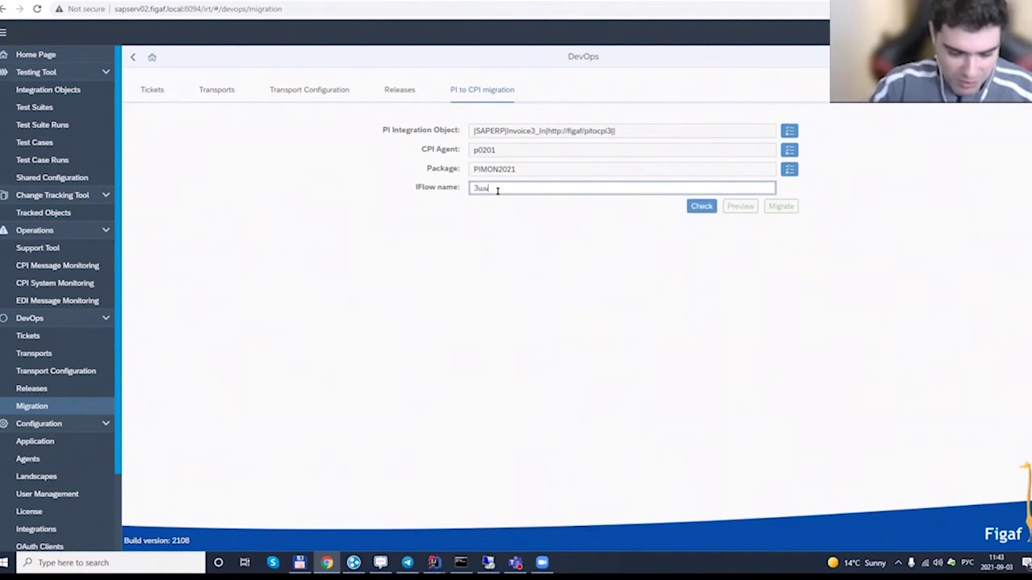
key("BackSpace")
key("BackSpace")
key("BackSpace")
key("BackSpace")
key("BackSpace")
key("BackSpace")
key("BackSpace")
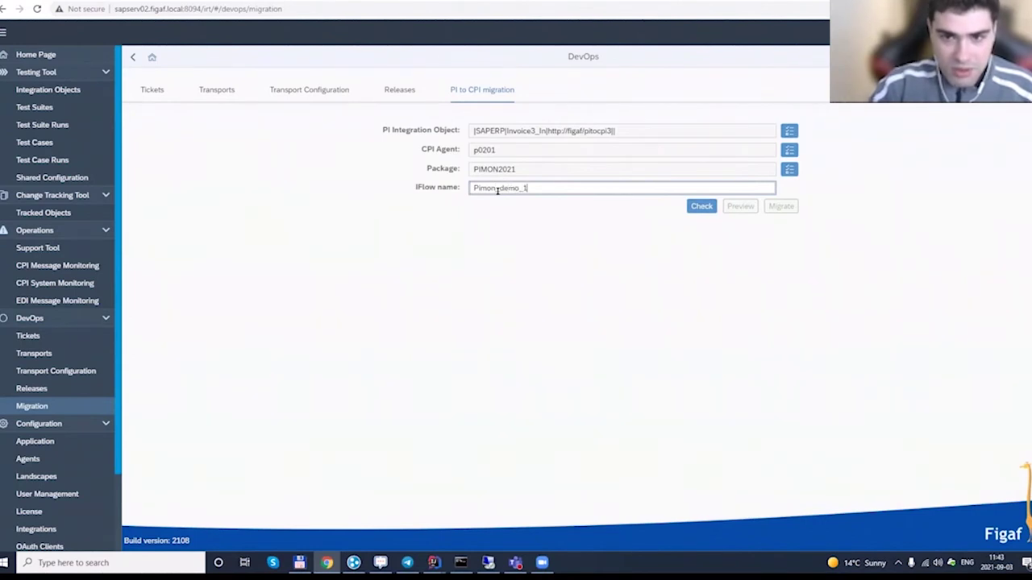
Step: Switch to SAP Cloud Integration, reload the PIMON 2021 package and view its artifacts
left_click(547, 7)
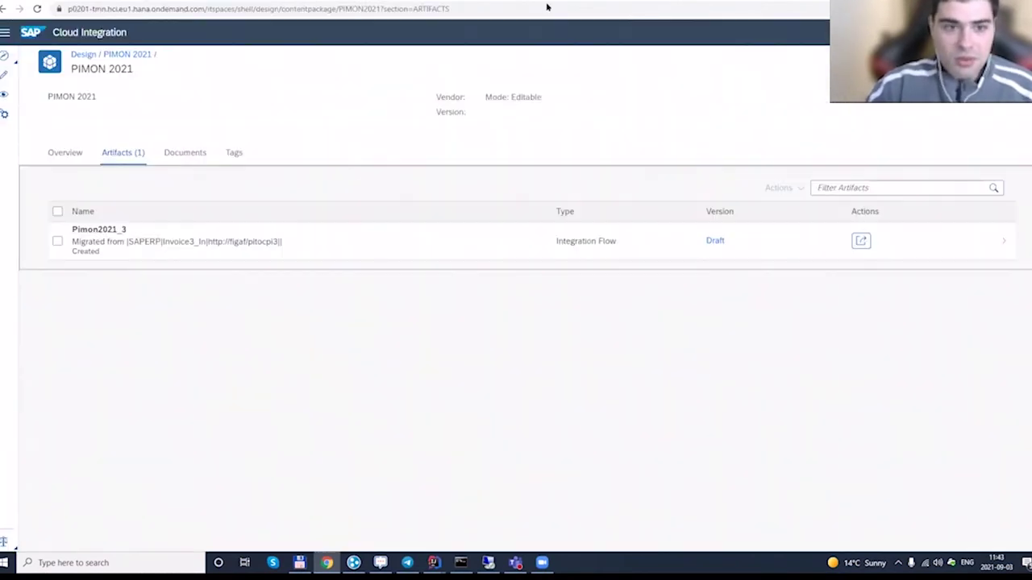
left_click(37, 8)
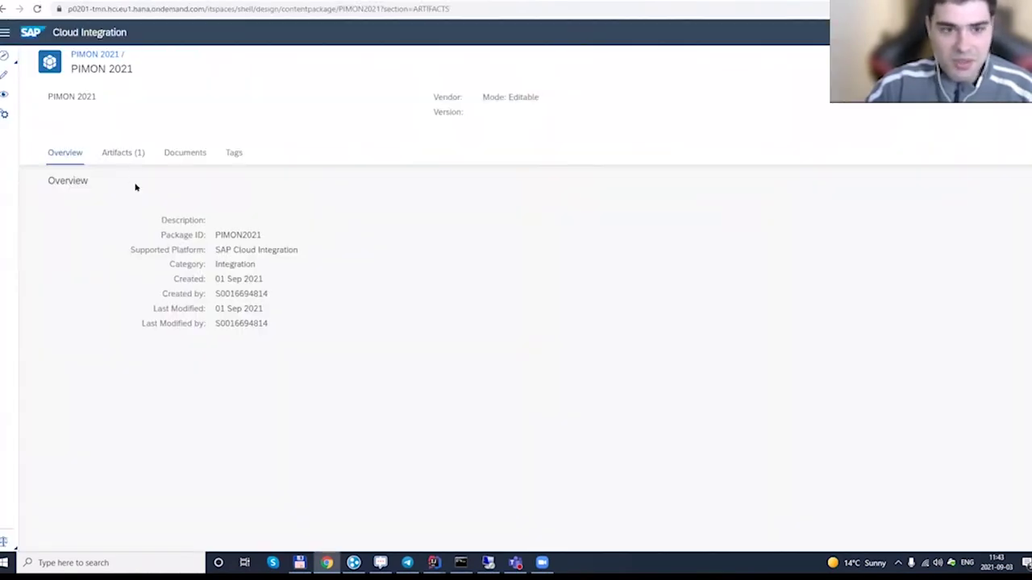
left_click(120, 154)
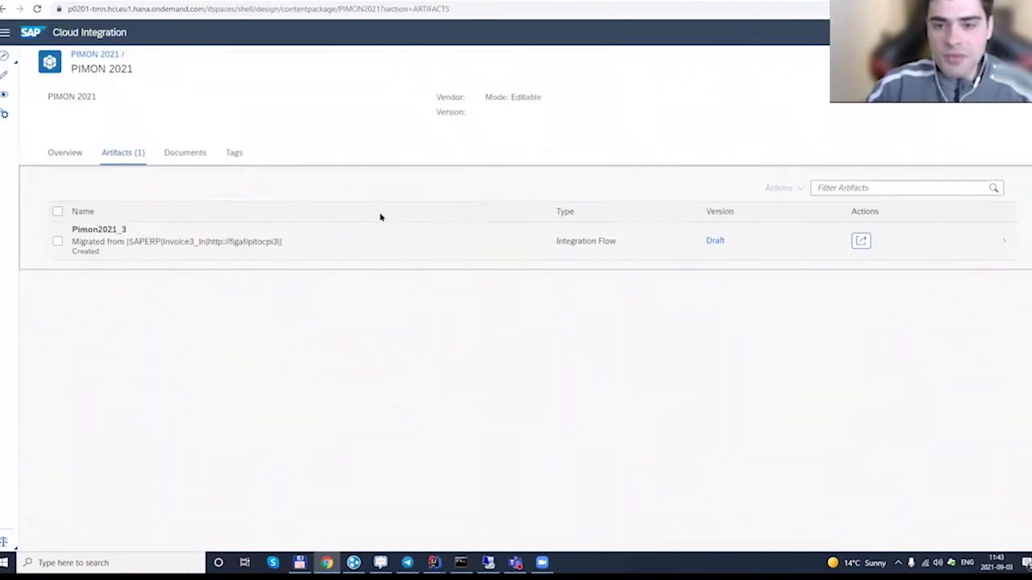
Step: Return to the Figaf migration form and run the migration check for Pimon_demo_1
key("ctrl+Tab")
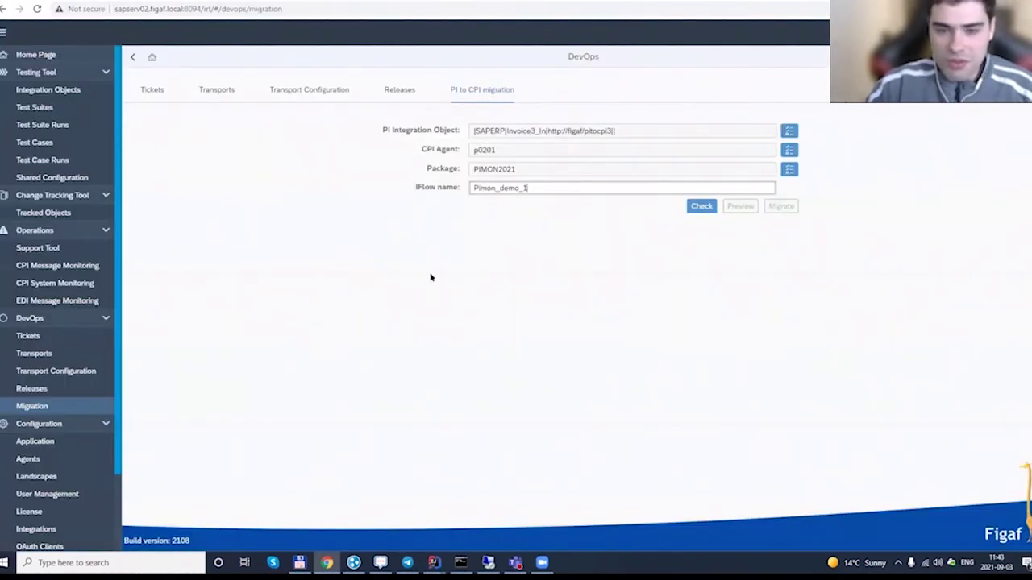
left_click(699, 207)
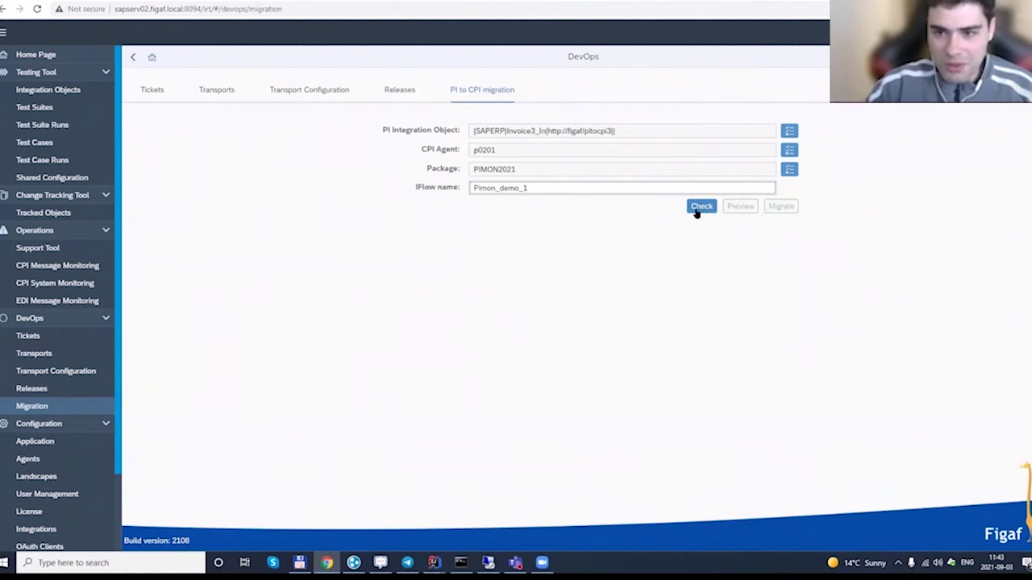
left_click(699, 208)
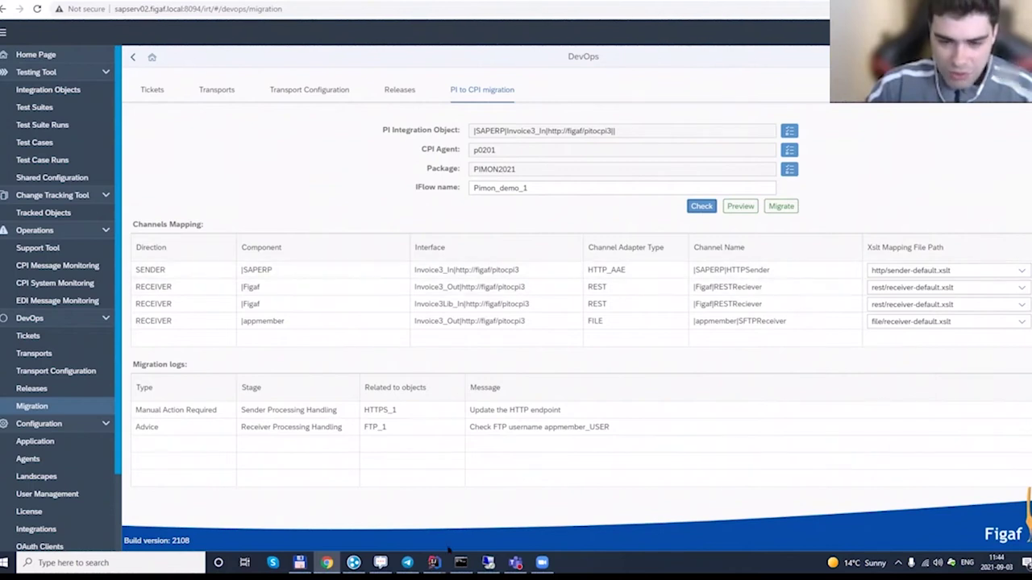
Step: Switch to the PItoCPIMigrationTemplates project in IntelliJ IDEA and examine the FTP external properties, including the host mapping, in file/receiver-default.xslt
mouse_move(436, 559)
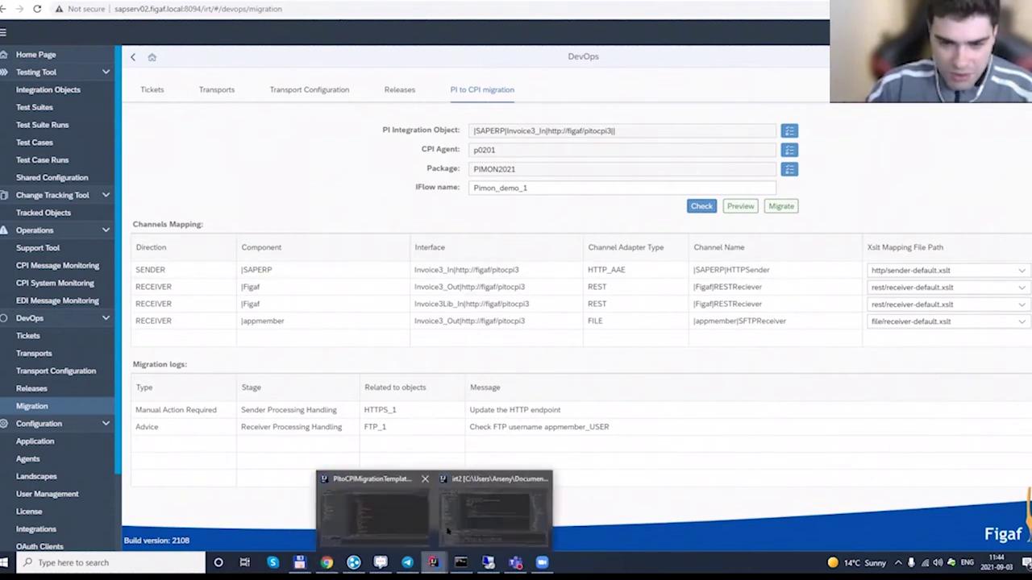
left_click(372, 507)
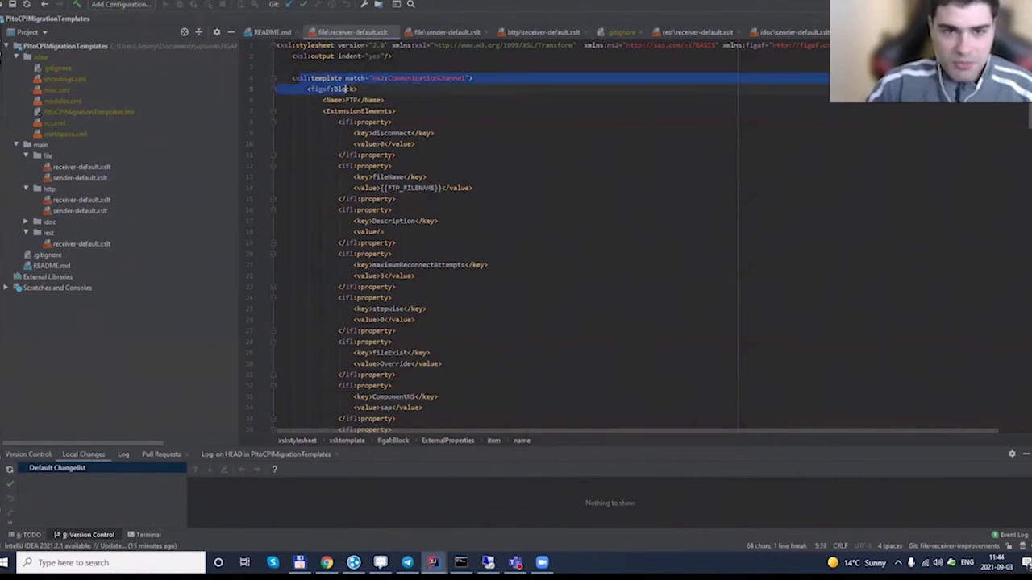
left_click(394, 155)
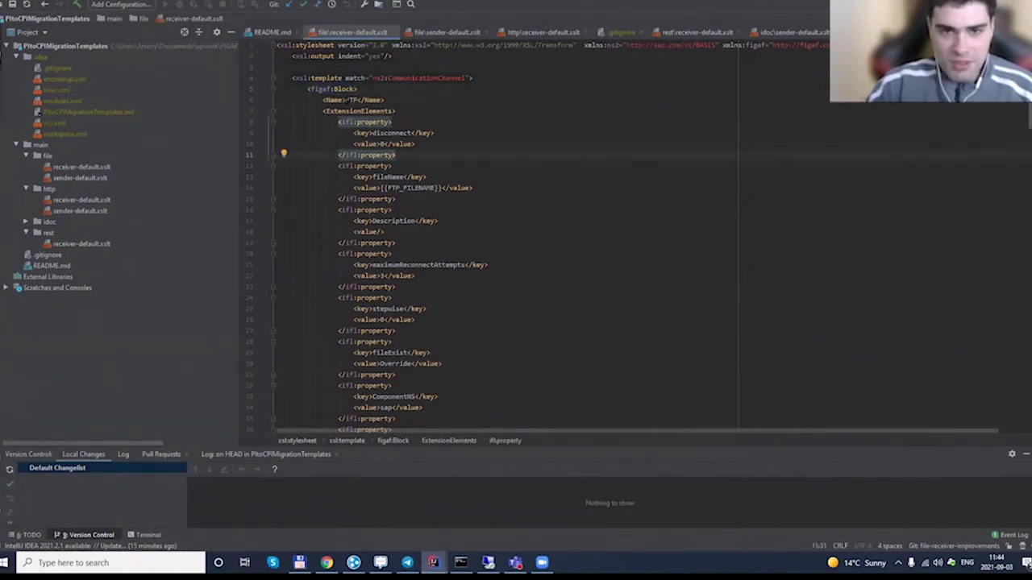
left_click_drag(334, 99, 379, 133)
left_click_drag(1023, 136, 1016, 429)
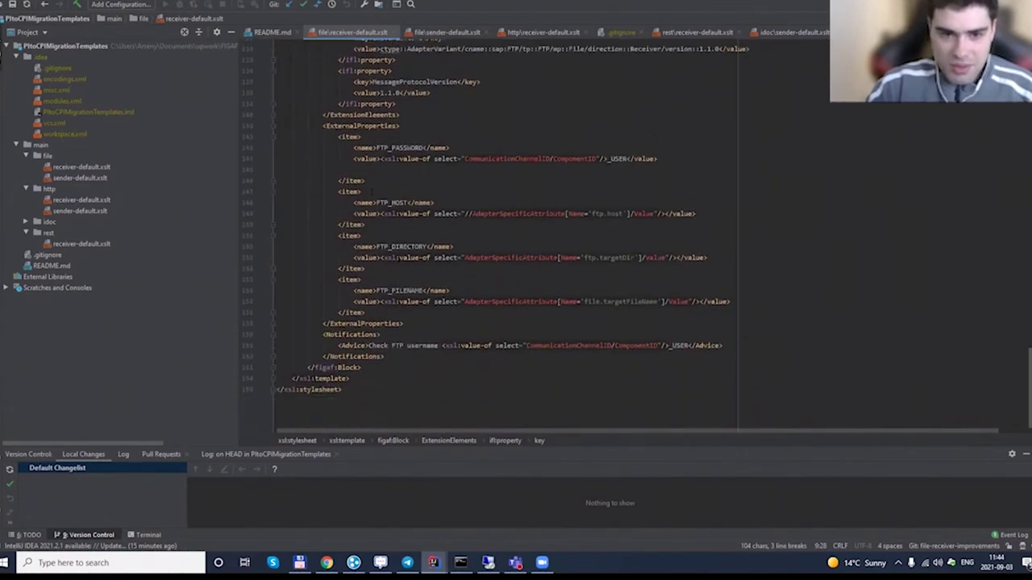
scroll(496, 238, "up", 3)
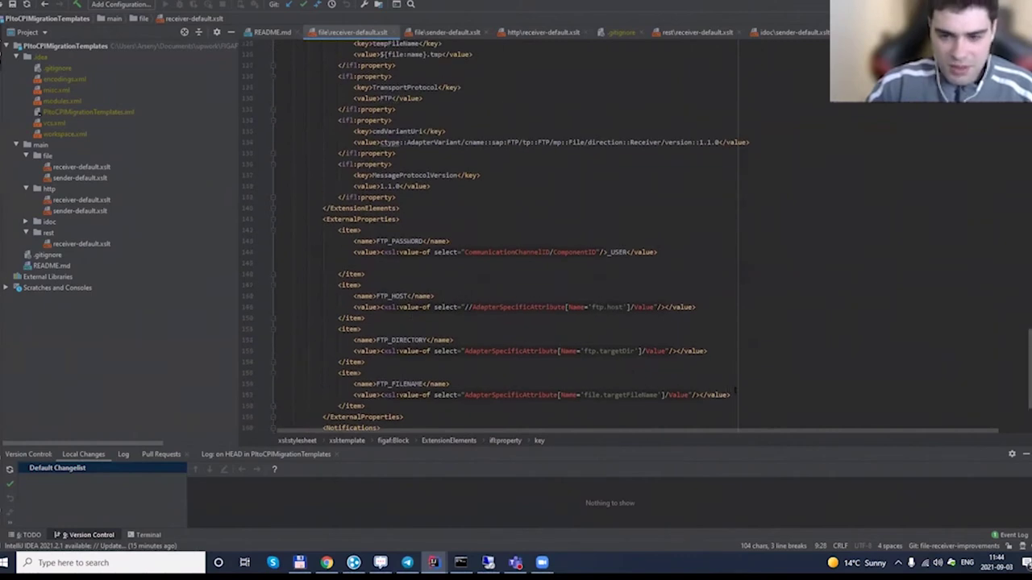
left_click_drag(464, 253, 606, 253)
left_click_drag(464, 307, 657, 307)
left_click(611, 312)
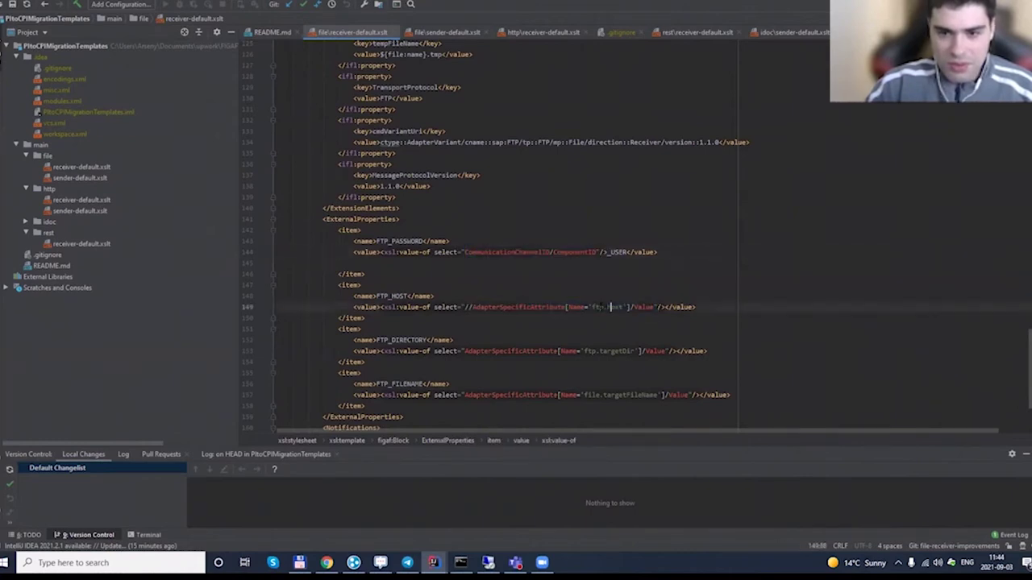
left_click_drag(592, 308, 625, 307)
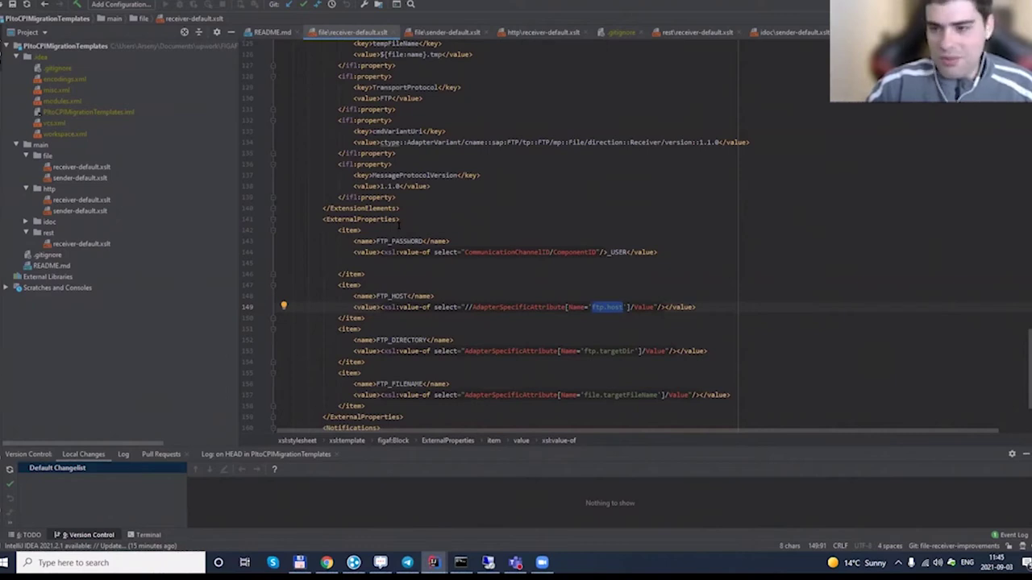
Step: Return to the Figaf migration form and review the sender channel's XSLT mapping options and the migration log entries
key("alt+Tab")
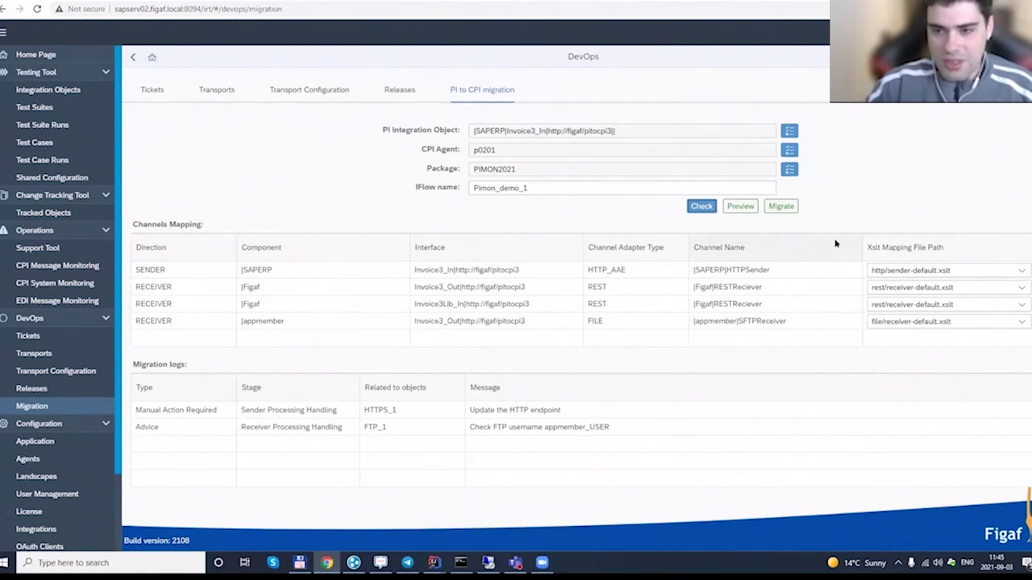
left_click(1018, 271)
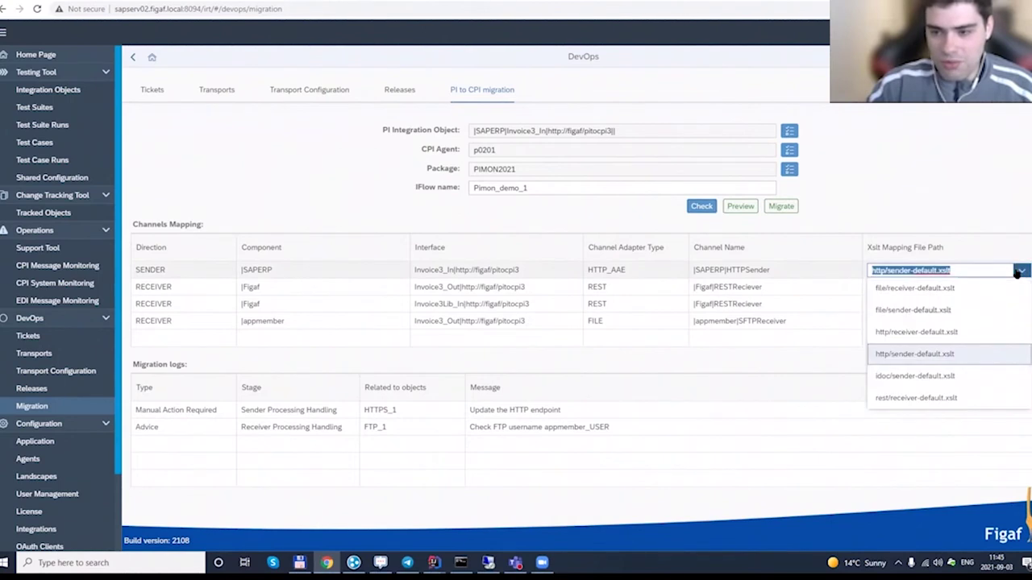
left_click(1018, 270)
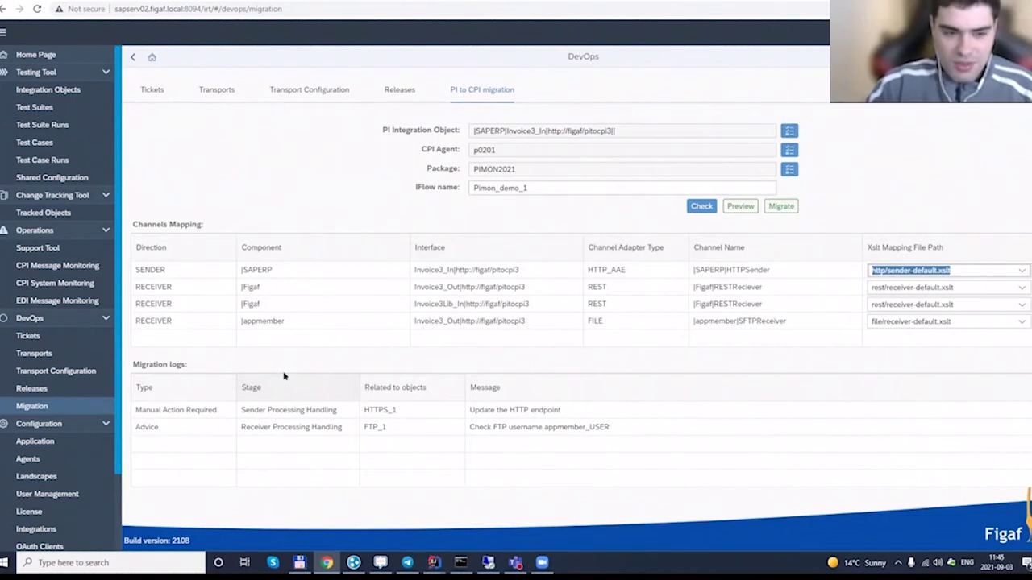
left_click_drag(137, 407, 206, 409)
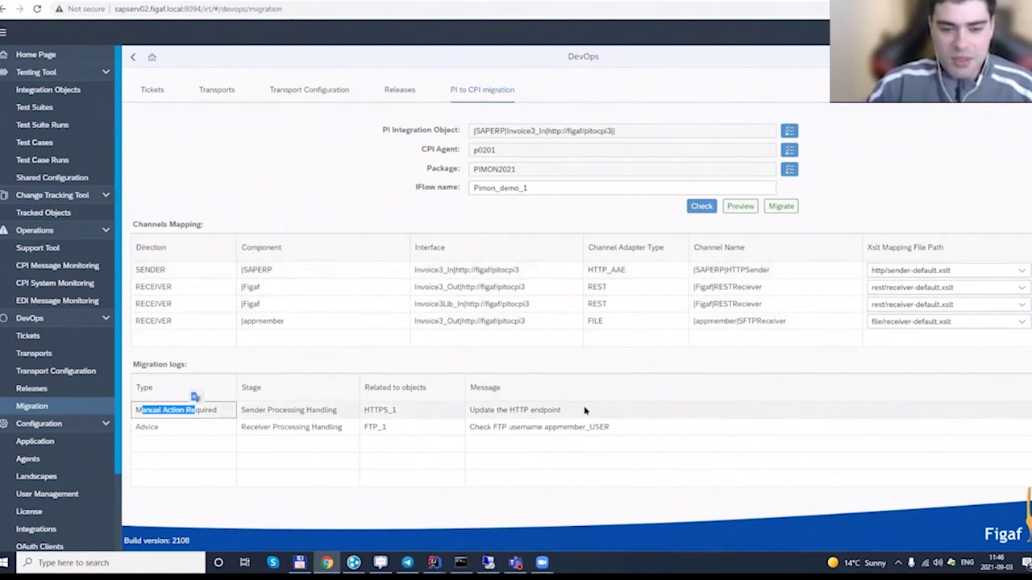
left_click(157, 427)
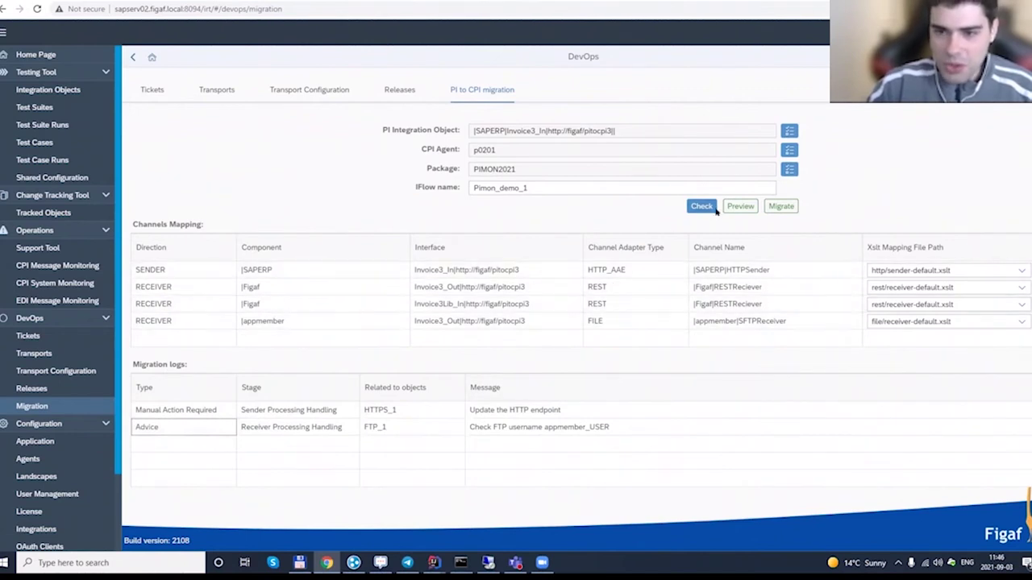
Step: Preview the Pimon_demo_1 IFlow, examine its multicast, router and mapping branches, and close the preview
left_click(740, 208)
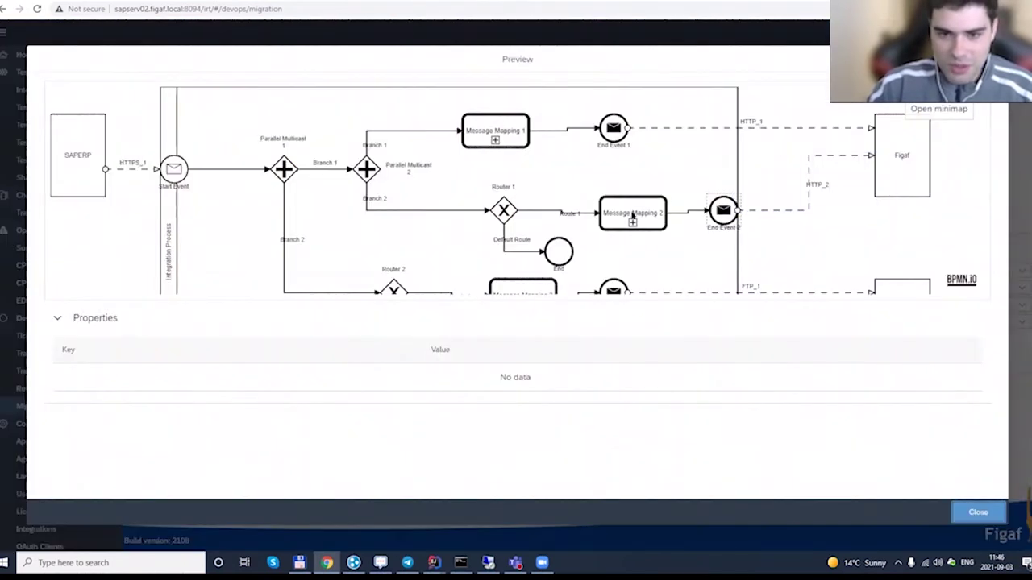
scroll(256, 225, "down", 2)
scroll(256, 225, "up", 3)
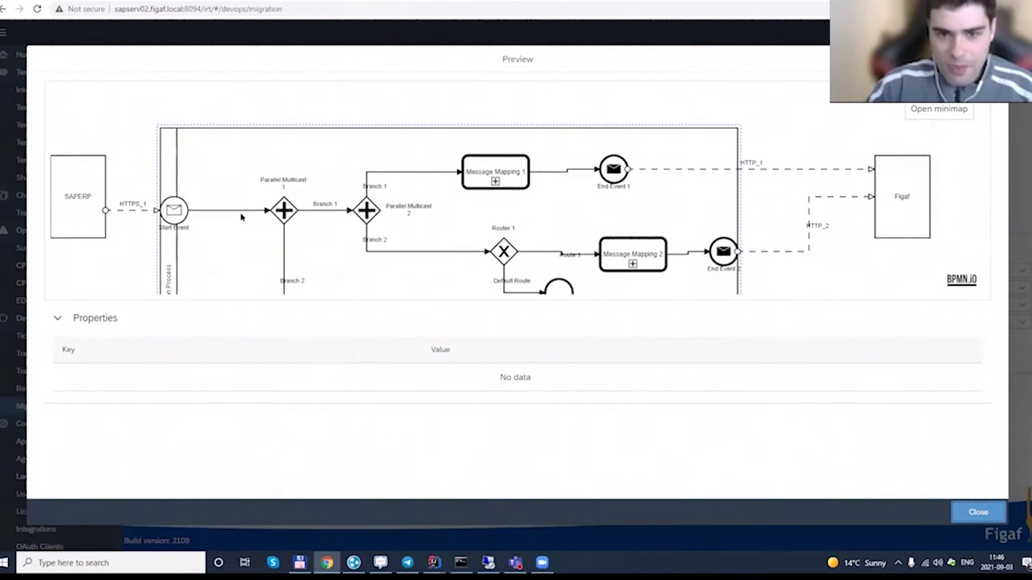
scroll(237, 191, "down", 2)
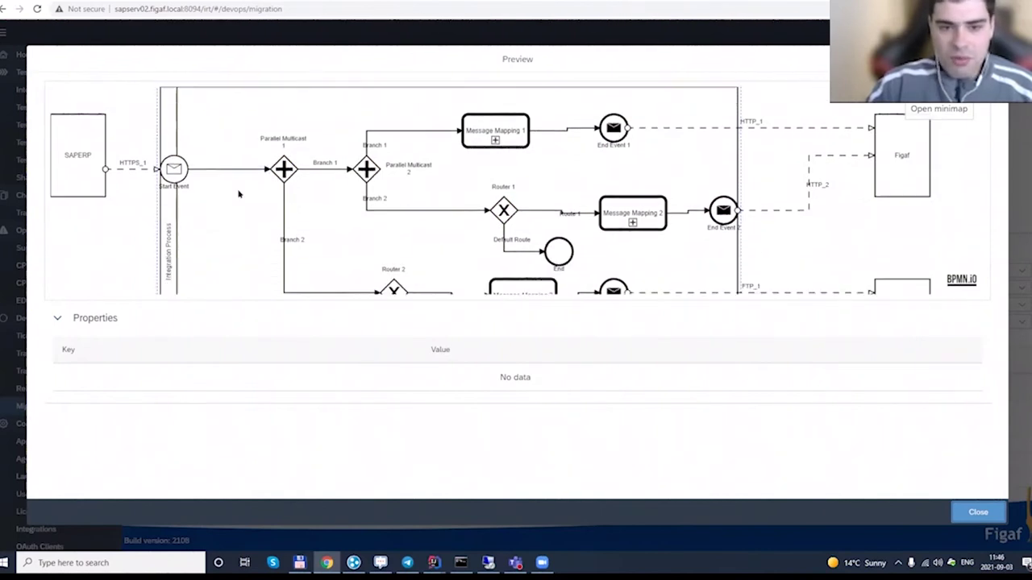
scroll(238, 191, "up", 1)
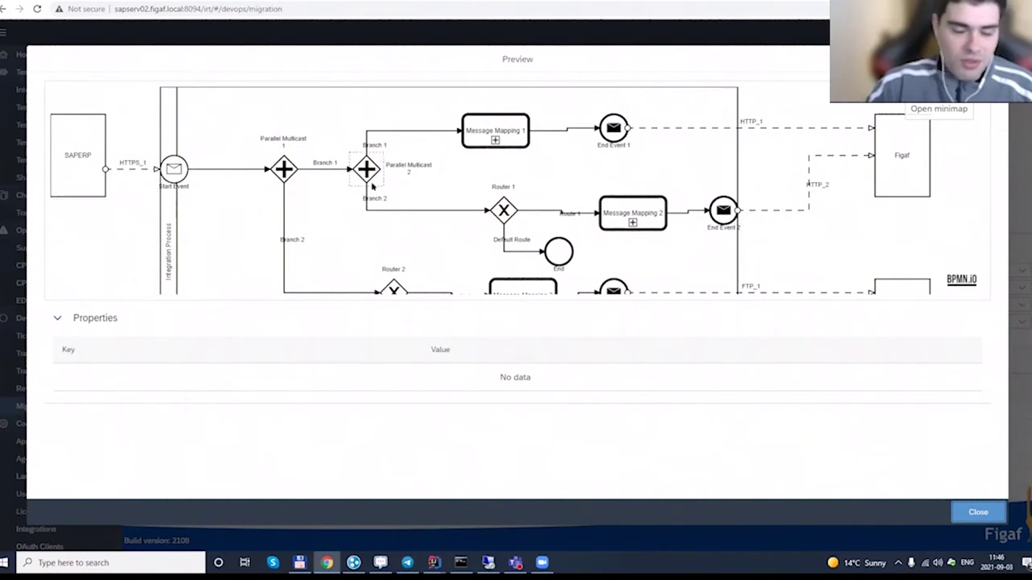
scroll(332, 194, "down", 1)
scroll(342, 213, "up", 1)
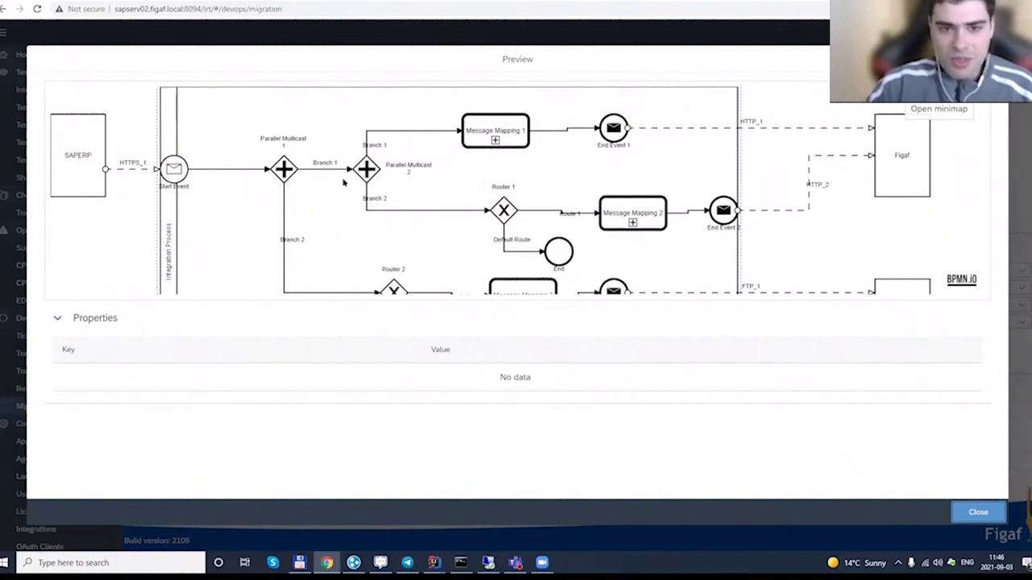
left_click(978, 512)
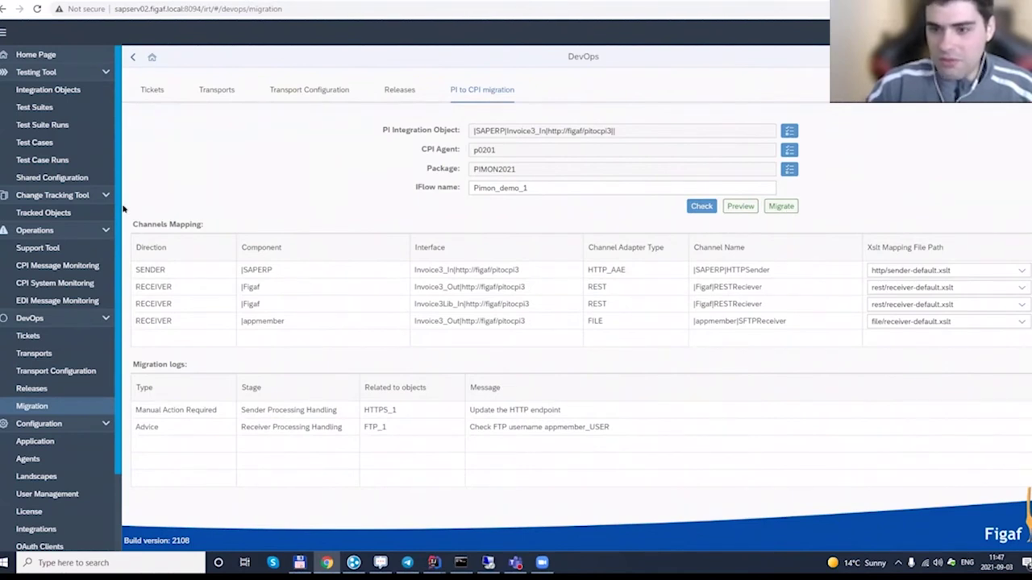
Step: Migrate the integration object to Pimon_demo_1 and reload the PIMON 2021 package's artifacts in SAP Cloud Integration
left_click(782, 207)
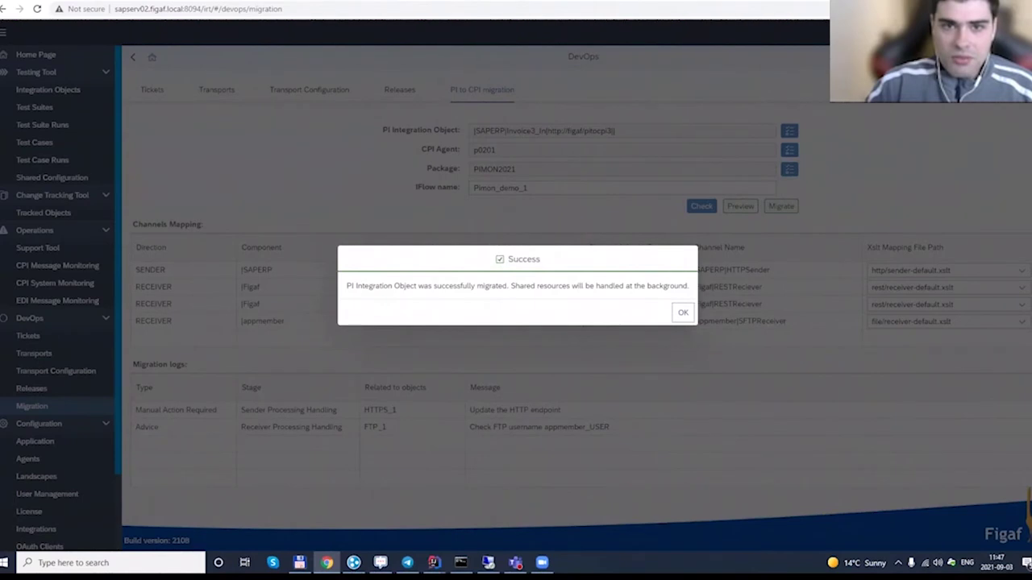
left_click(403, 2)
left_click(38, 8)
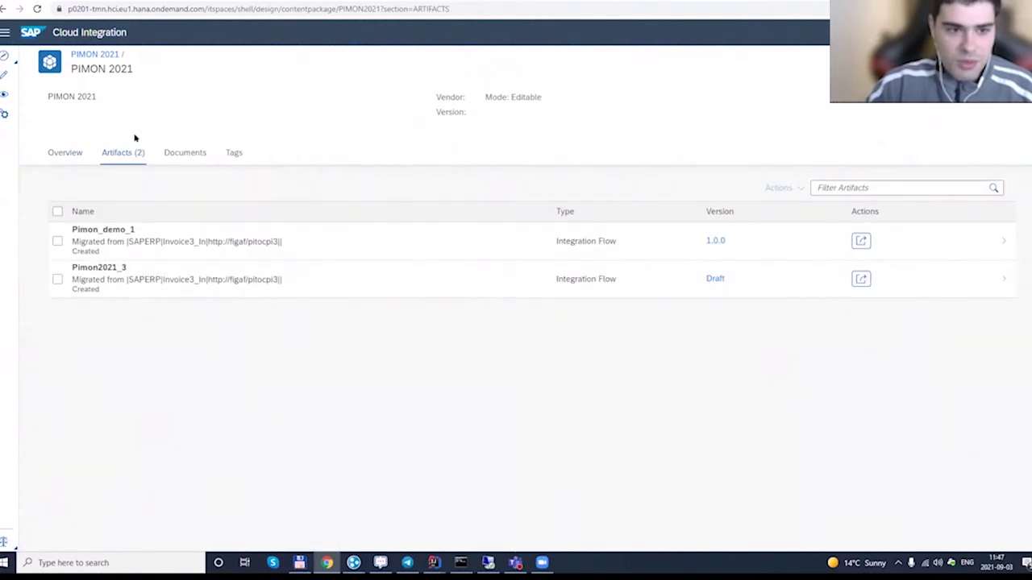
Step: Open the Pimon_demo_1 integration flow and examine Router 2's routing conditions, including Route 1's condition expression
left_click(109, 233)
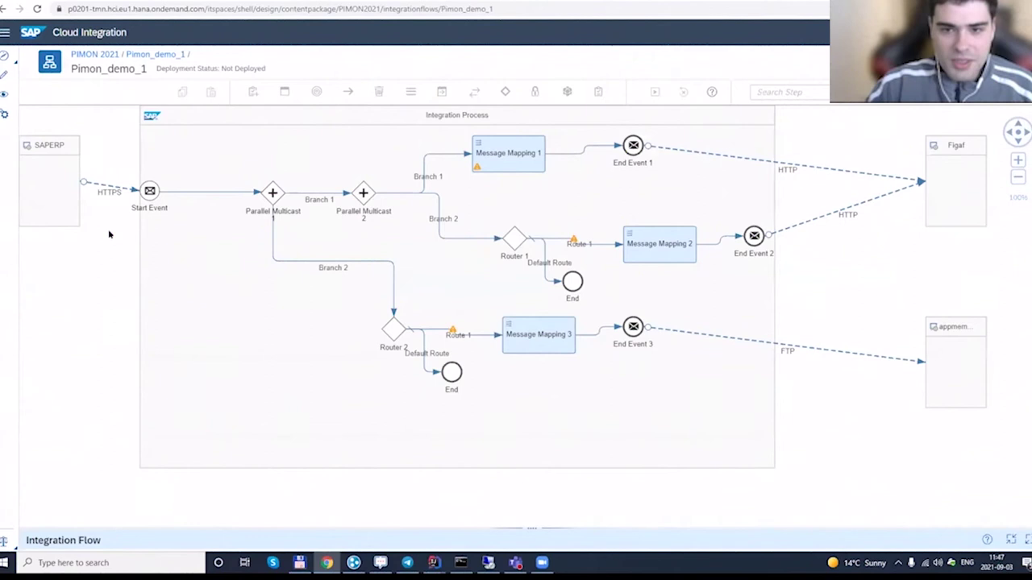
left_click_drag(100, 276, 101, 306)
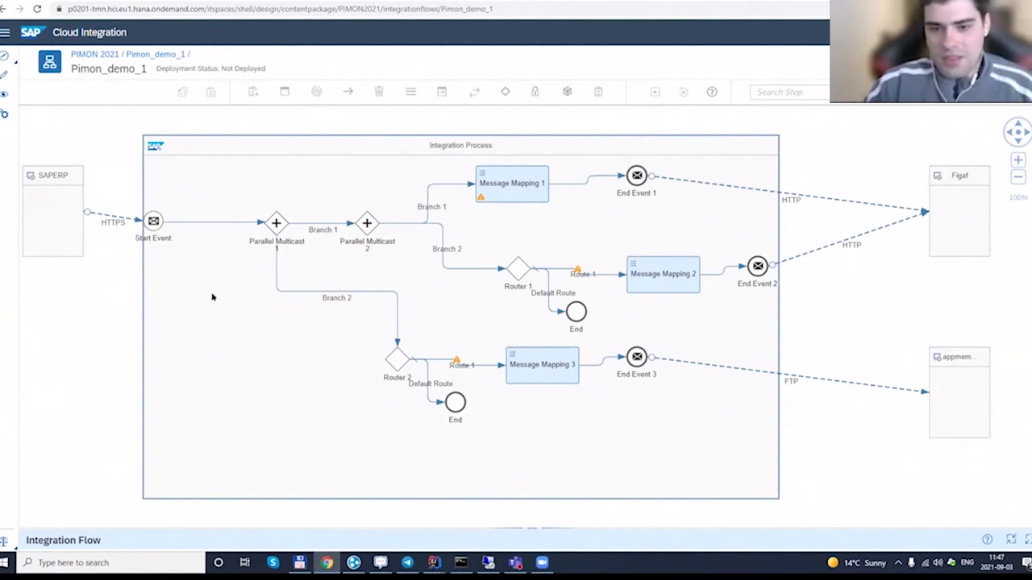
left_click_drag(406, 526, 375, 389)
left_click(516, 269)
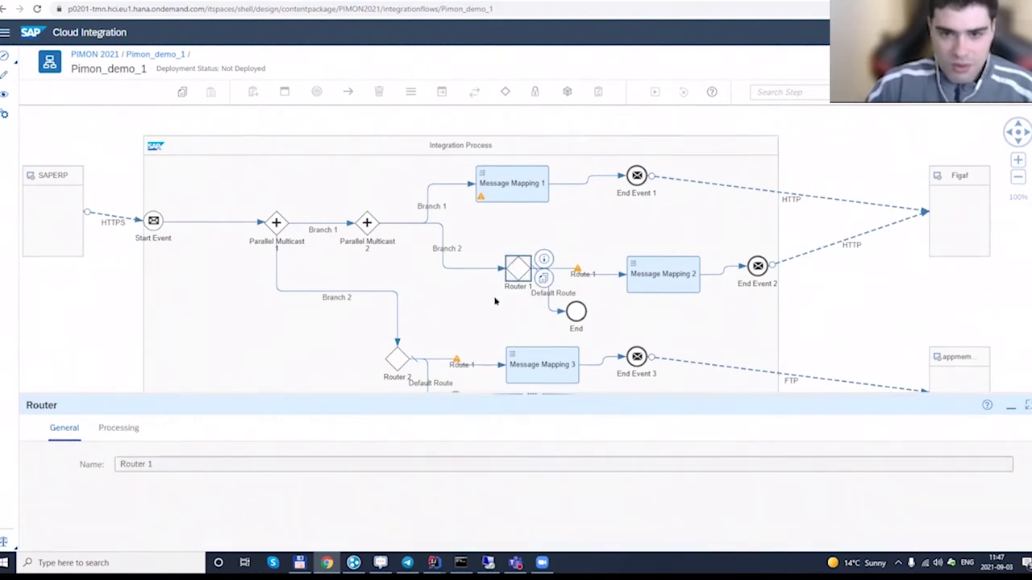
left_click(403, 361)
left_click(123, 428)
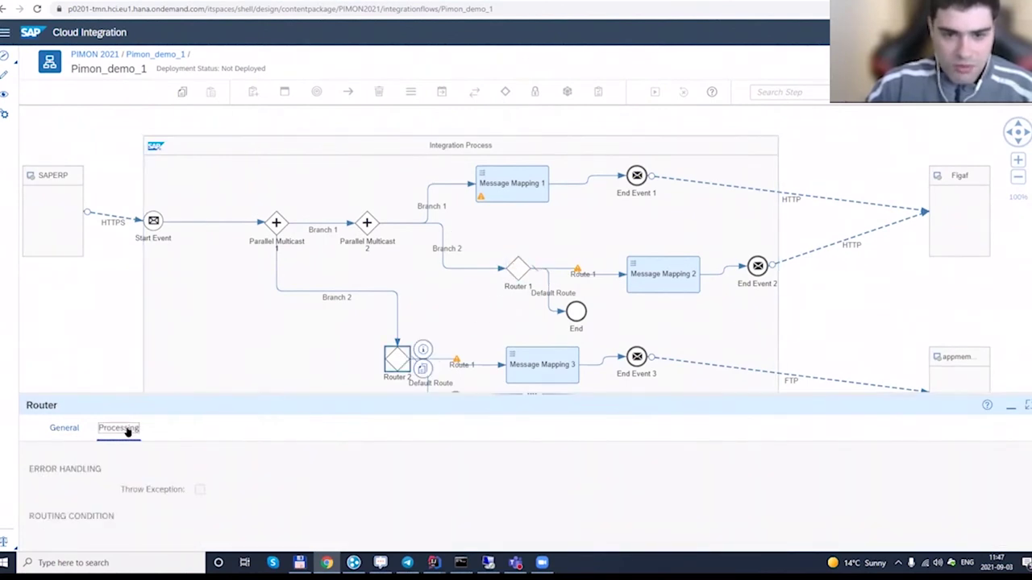
scroll(220, 463, "down", 2)
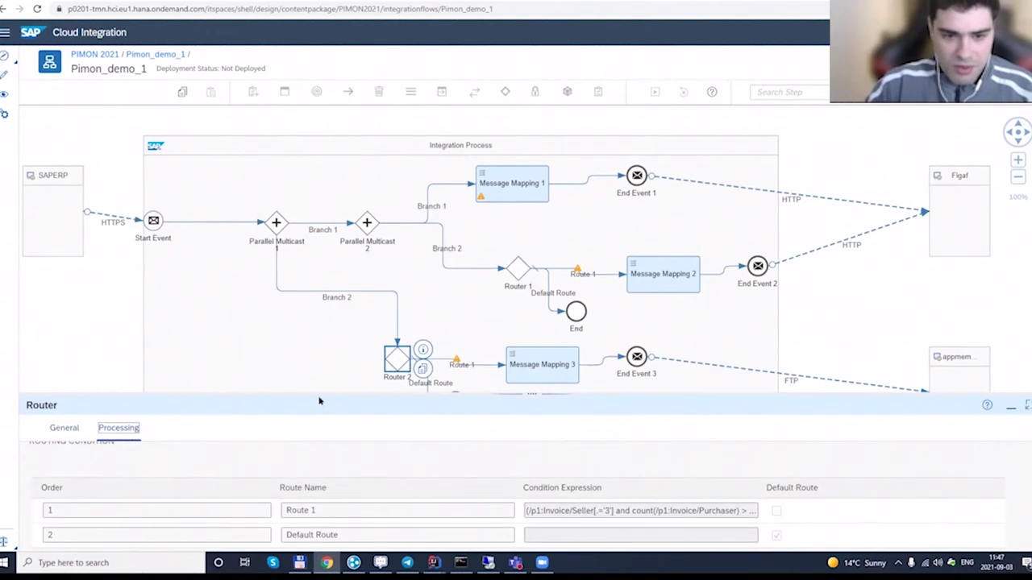
left_click_drag(321, 395, 283, 340)
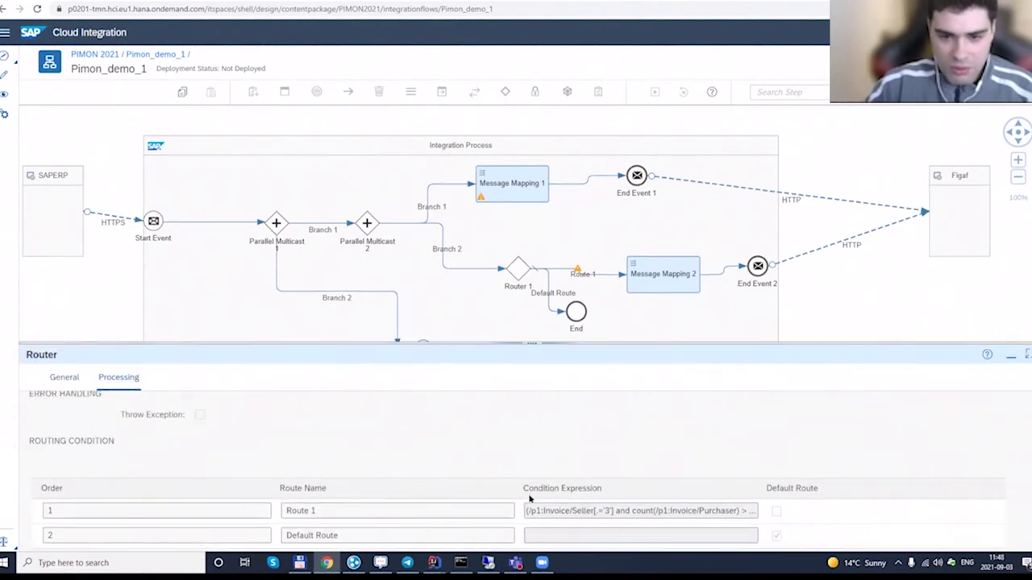
scroll(426, 294, "down", 1)
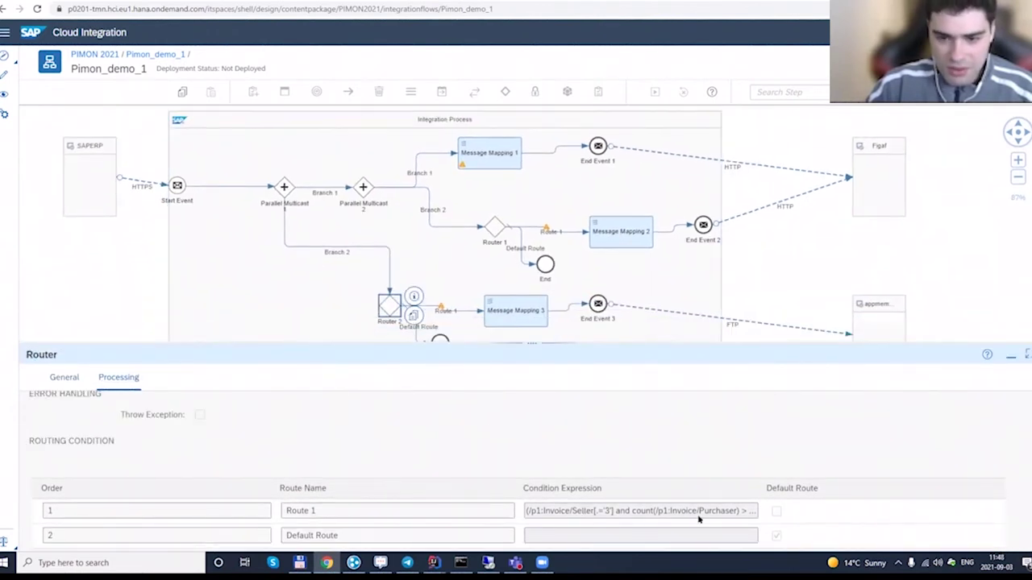
left_click_drag(536, 511, 609, 511)
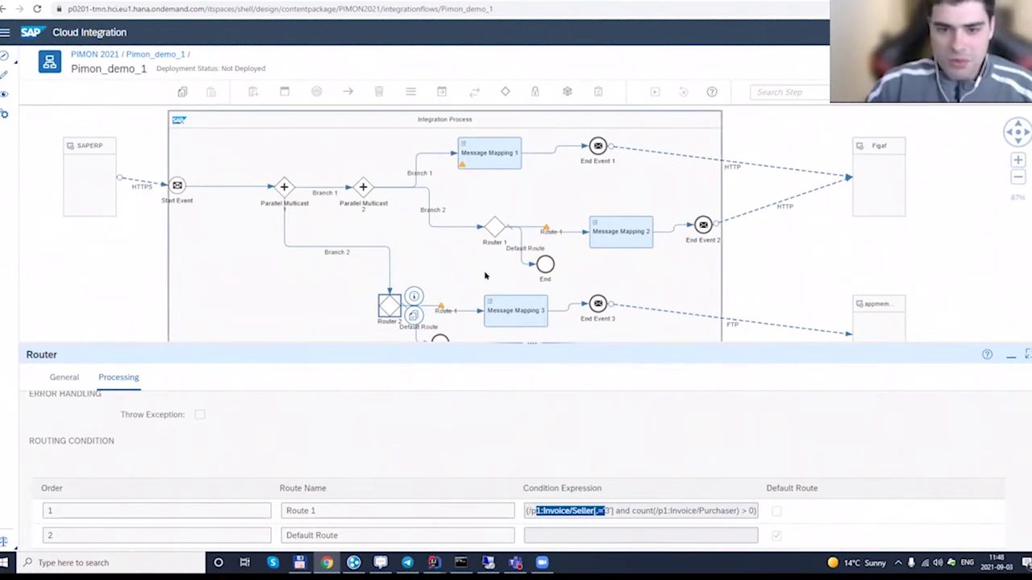
Step: Open the Invoice_withLib.mmap resource used by Message Mapping 2
left_click(617, 233)
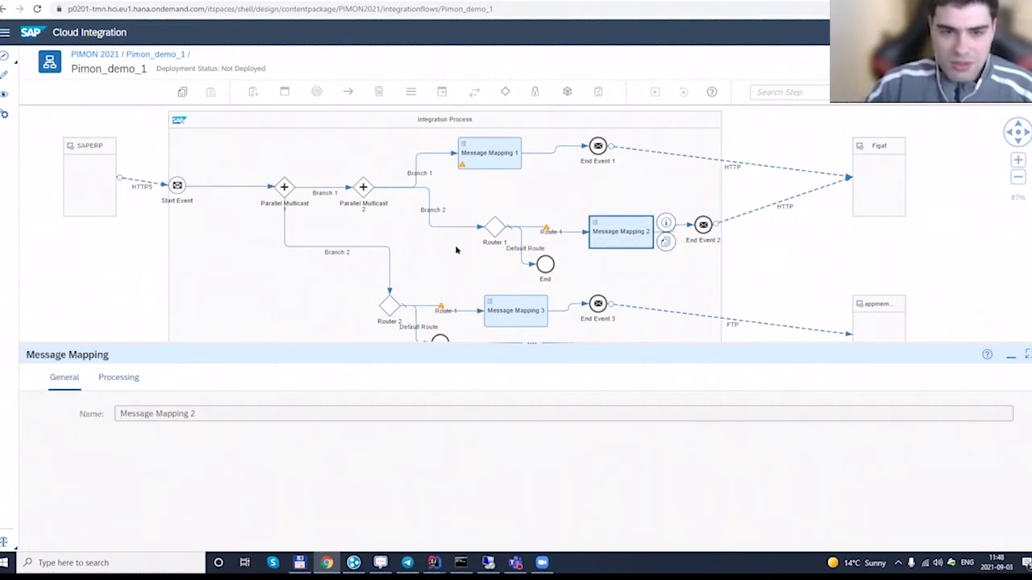
left_click(133, 377)
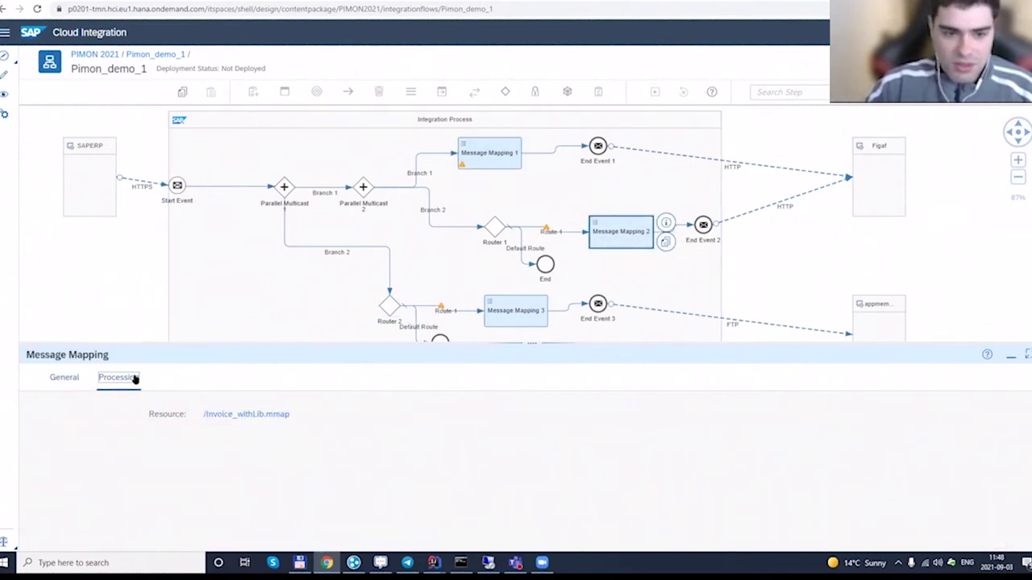
left_click(240, 414)
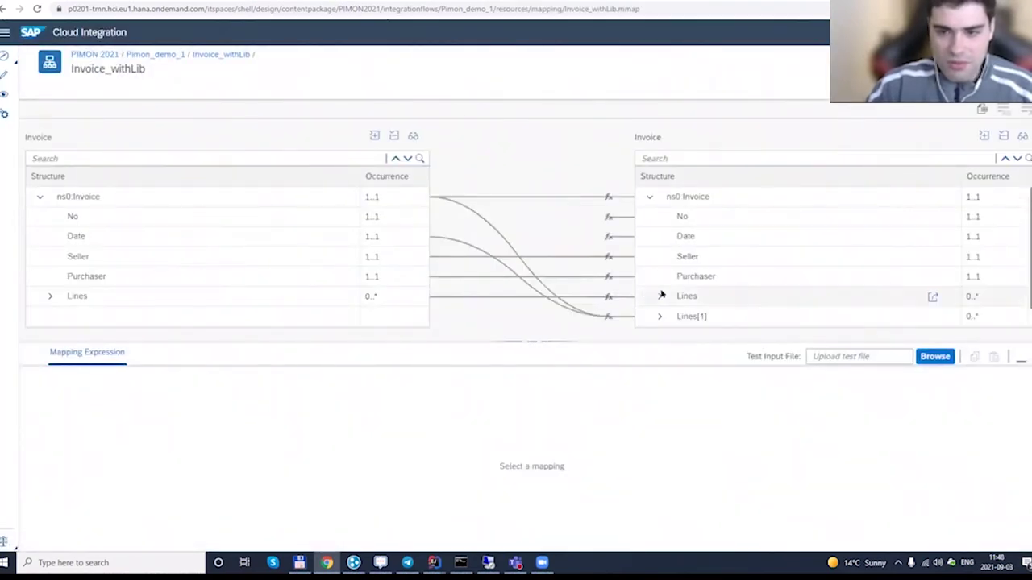
Step: Inspect the mapping expression for the target ID field under Lines and open the Groovy script behind its AddZero function
left_click(659, 296)
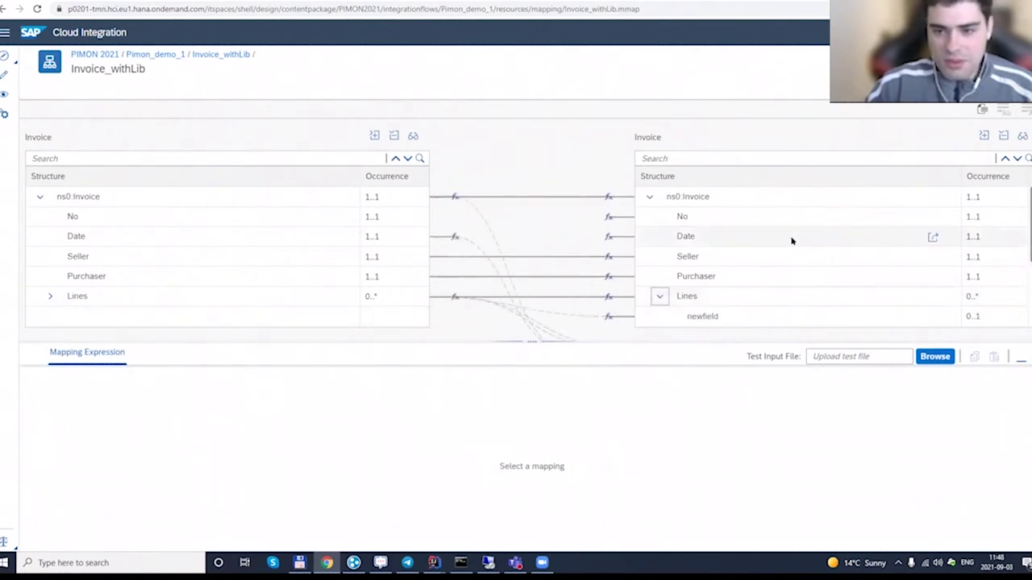
scroll(749, 265, "down", 1)
left_click(713, 274)
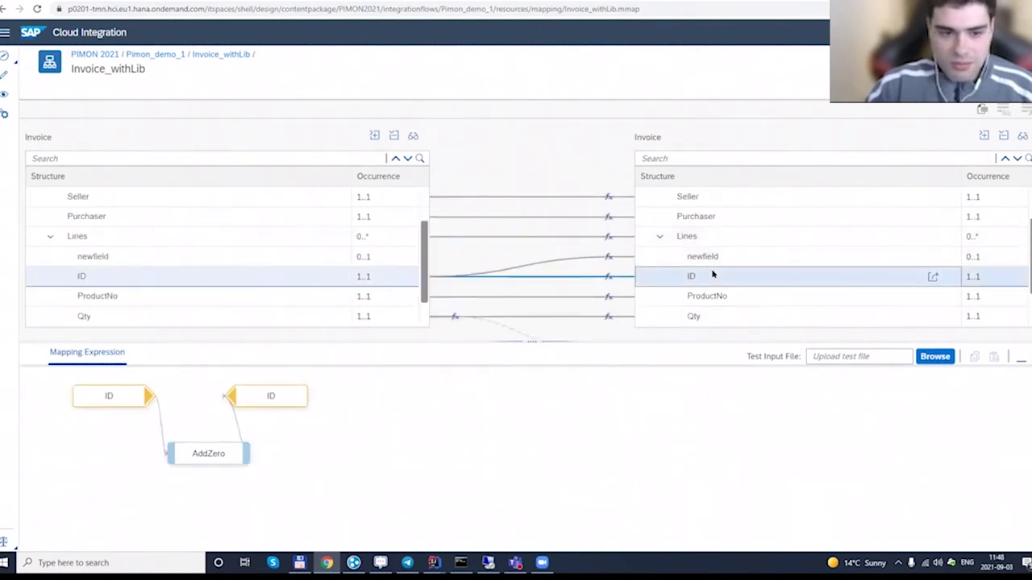
mouse_move(200, 452)
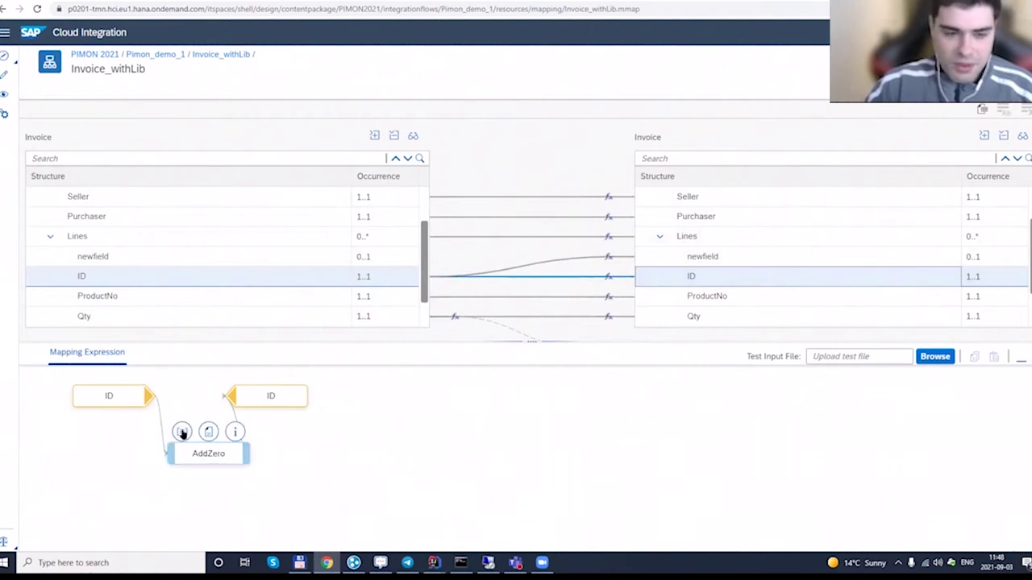
left_click(207, 432)
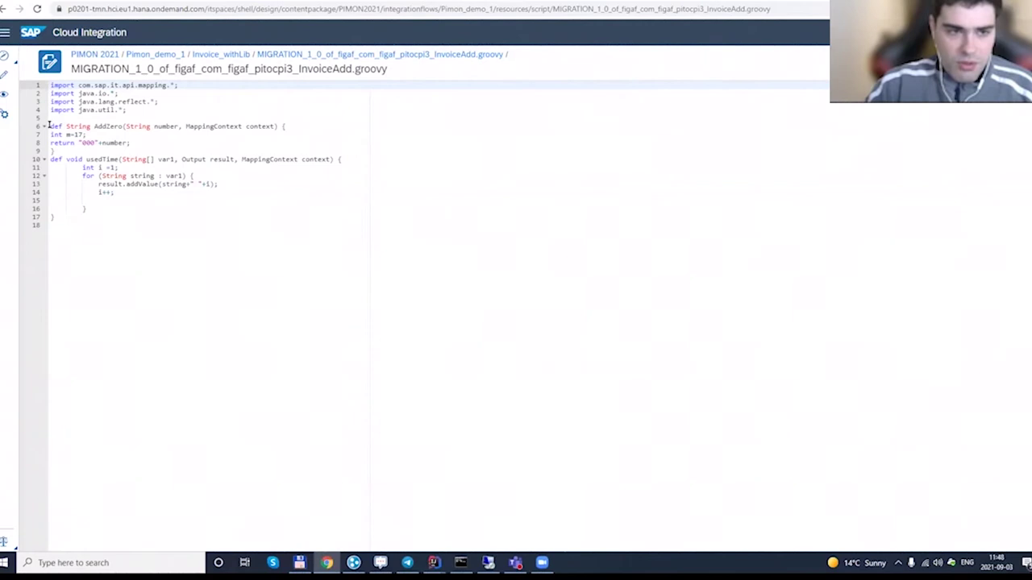
Step: Examine the AddZero and usedTime functions in the Groovy script and the migrated script's file name
left_click_drag(47, 126, 129, 145)
left_click_drag(53, 218, 42, 126)
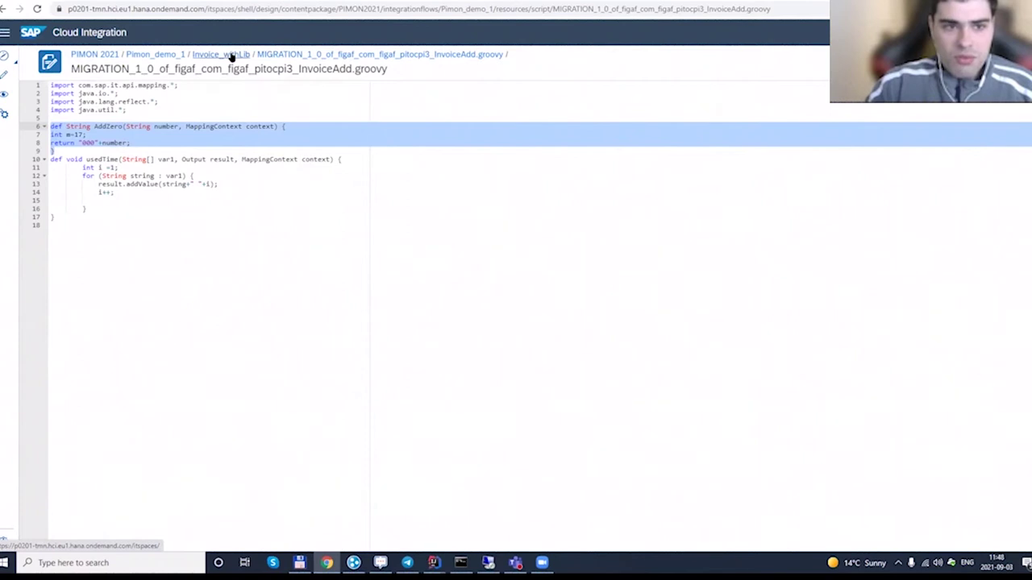
left_click_drag(72, 68, 385, 70)
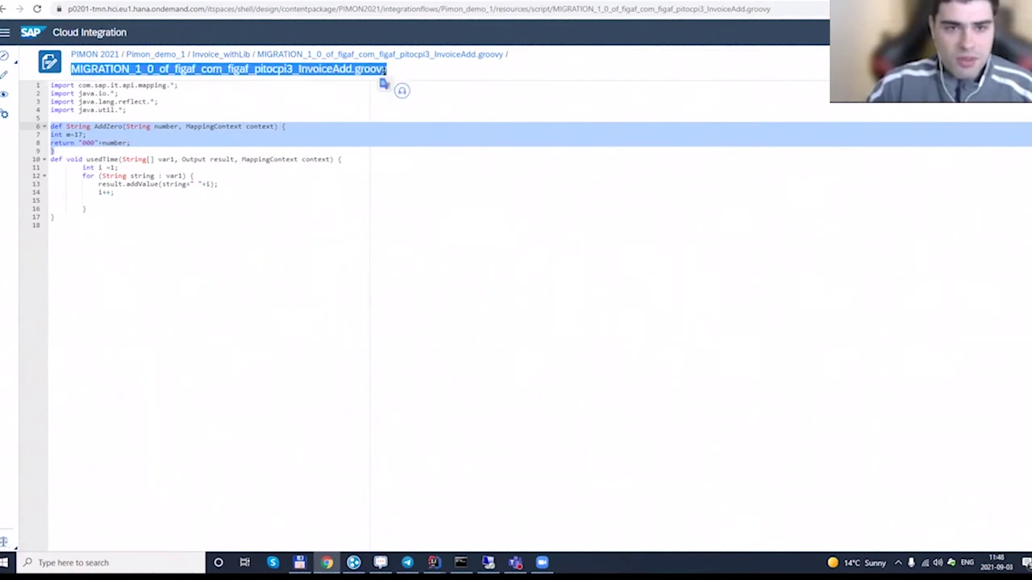
left_click(165, 68)
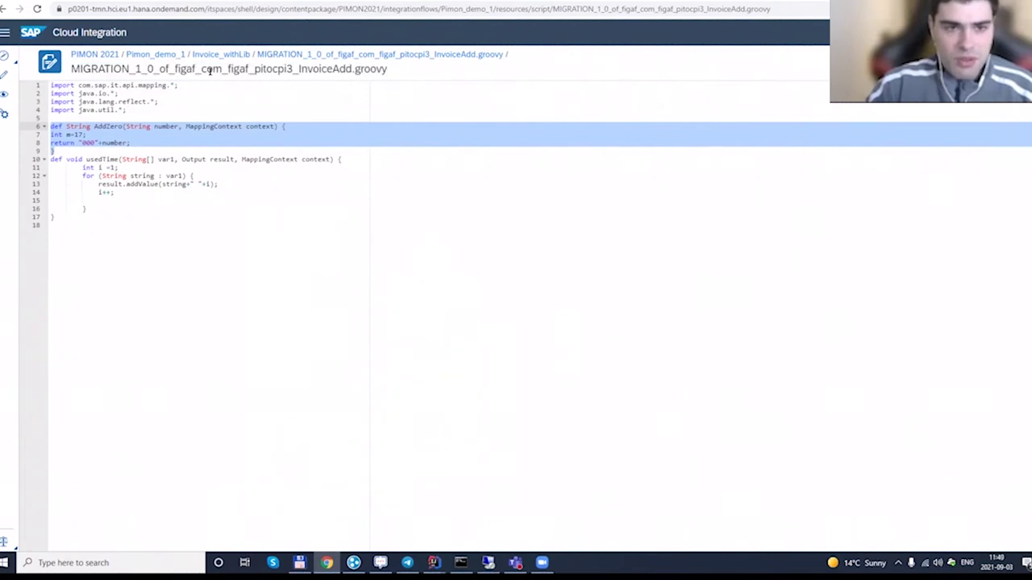
left_click_drag(293, 68, 385, 70)
left_click(324, 68)
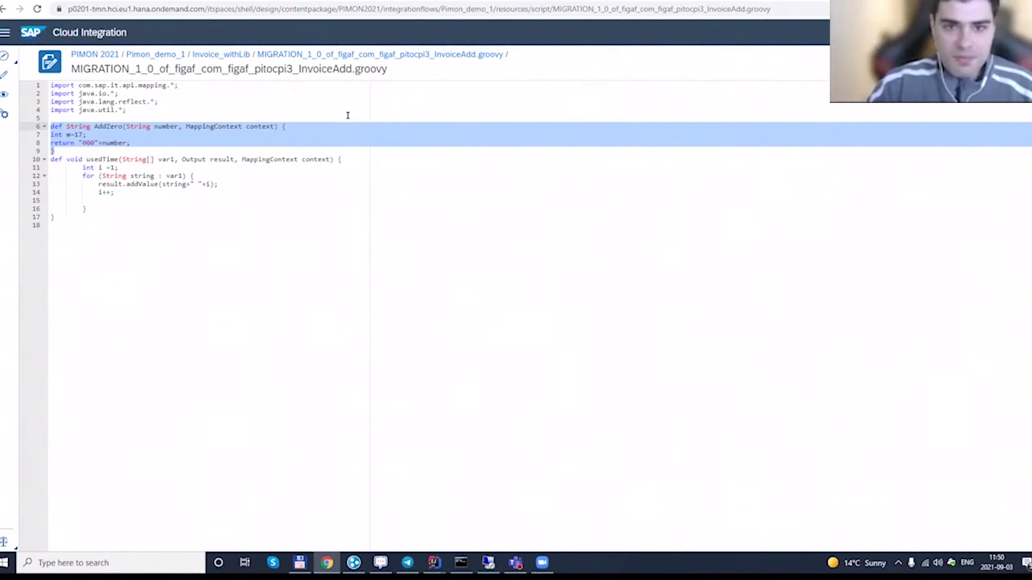
Step: Switch to Figaf, dismiss the migration message and open Pimon_demo_1's InvoiceAdd.groovy script from agent p0201's tracked objects
key("ctrl+tab")
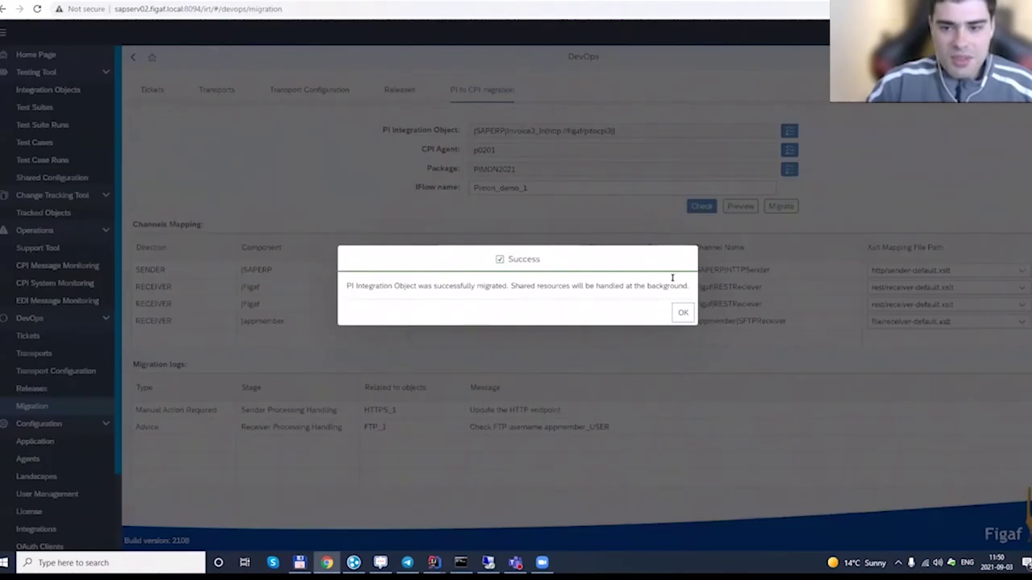
left_click(682, 312)
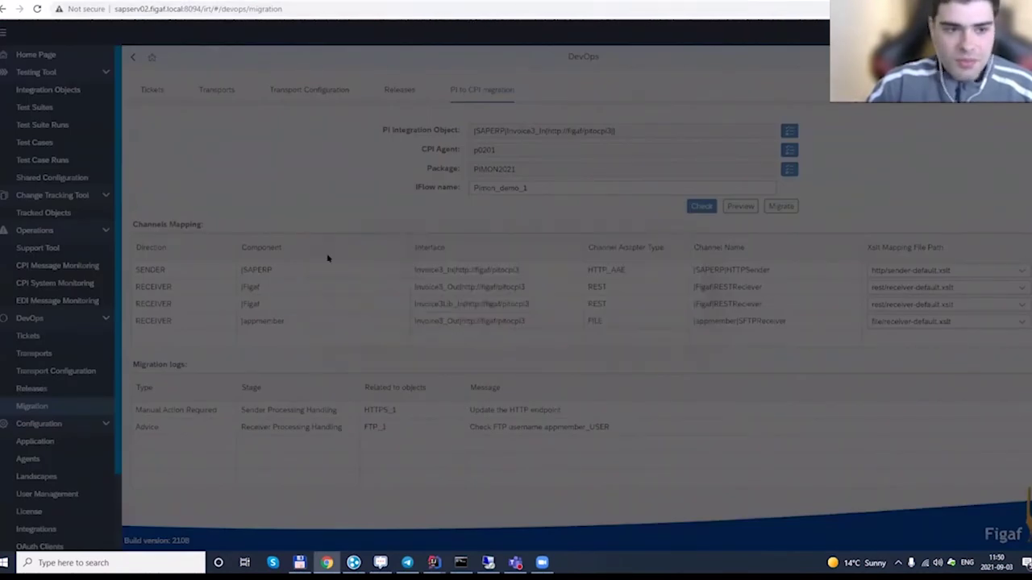
left_click(37, 213)
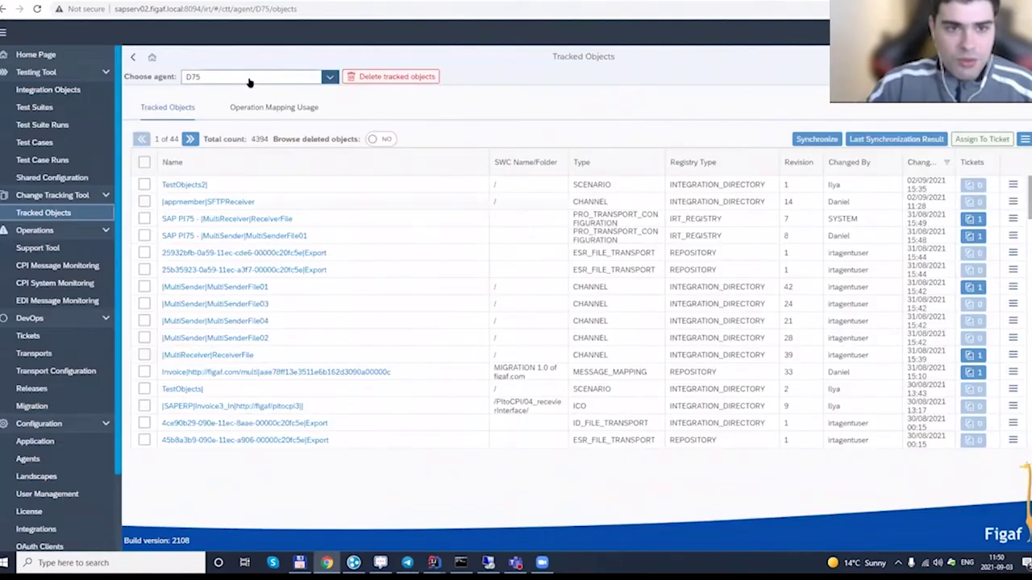
left_click(249, 78)
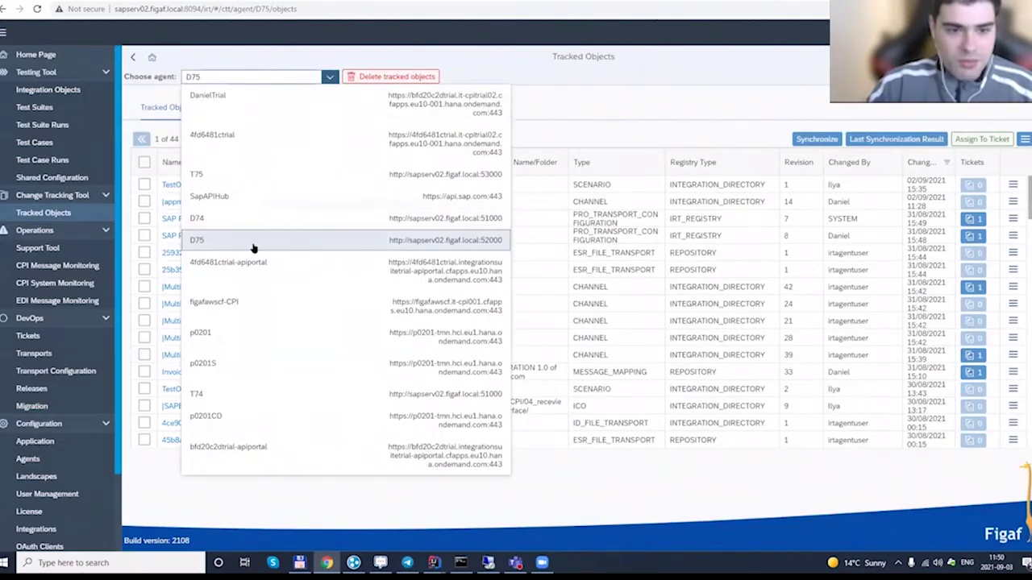
left_click(242, 332)
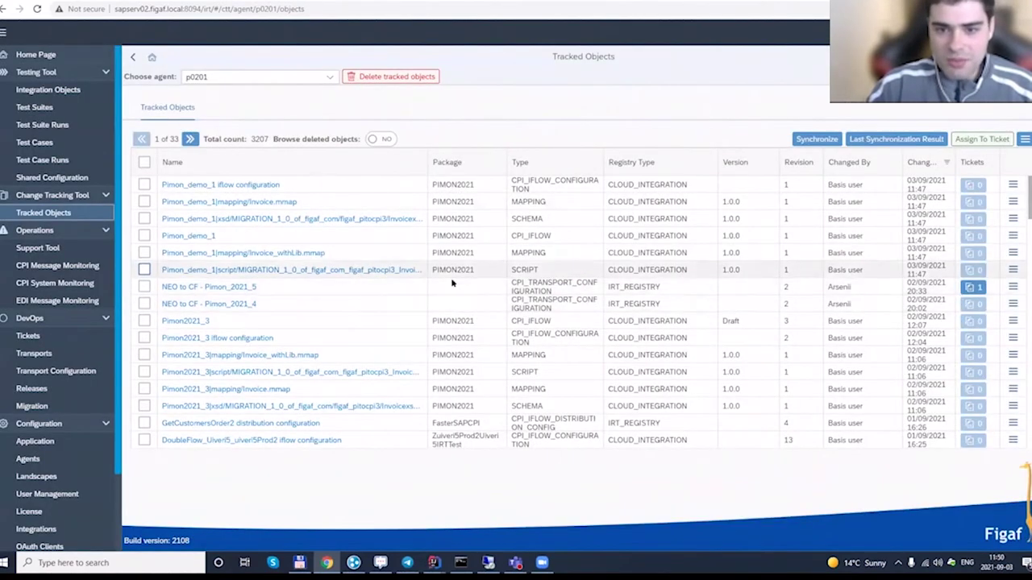
left_click(319, 272)
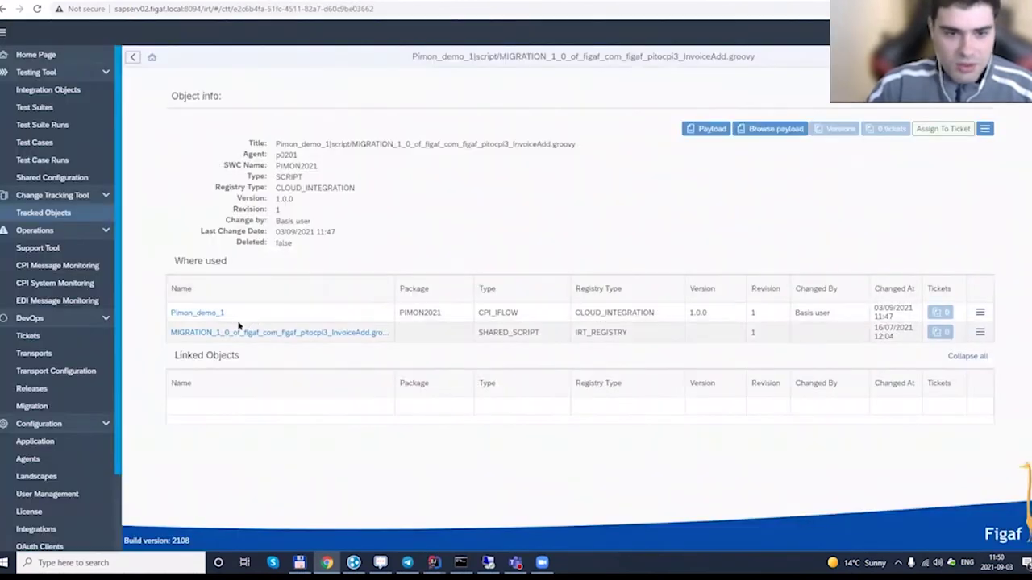
Step: Open the shared InvoiceAdd.groovy script and inspect its linked objects' up-to-date column and the actions available for a linked script
left_click(198, 332)
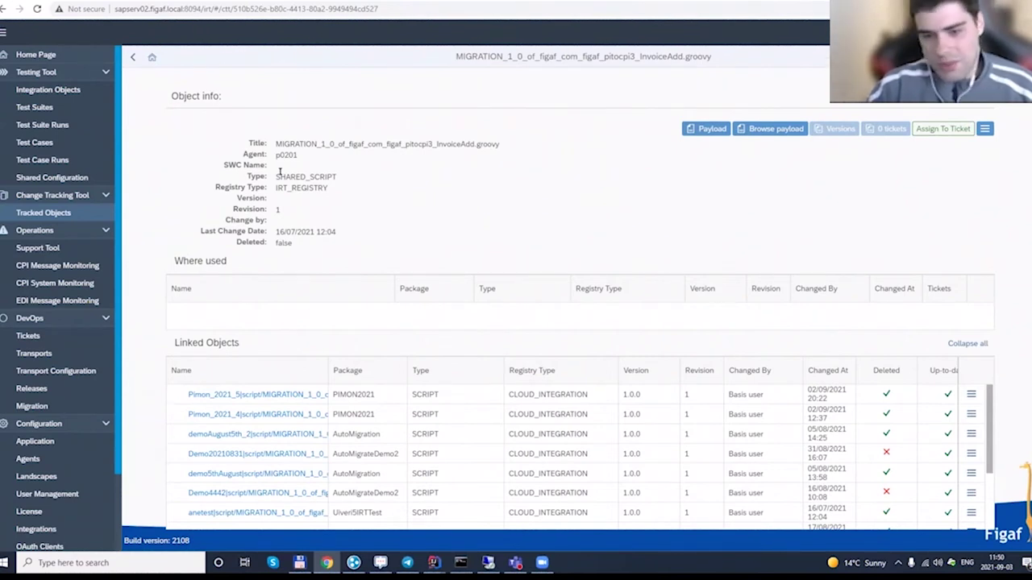
scroll(460, 427, "down", 4)
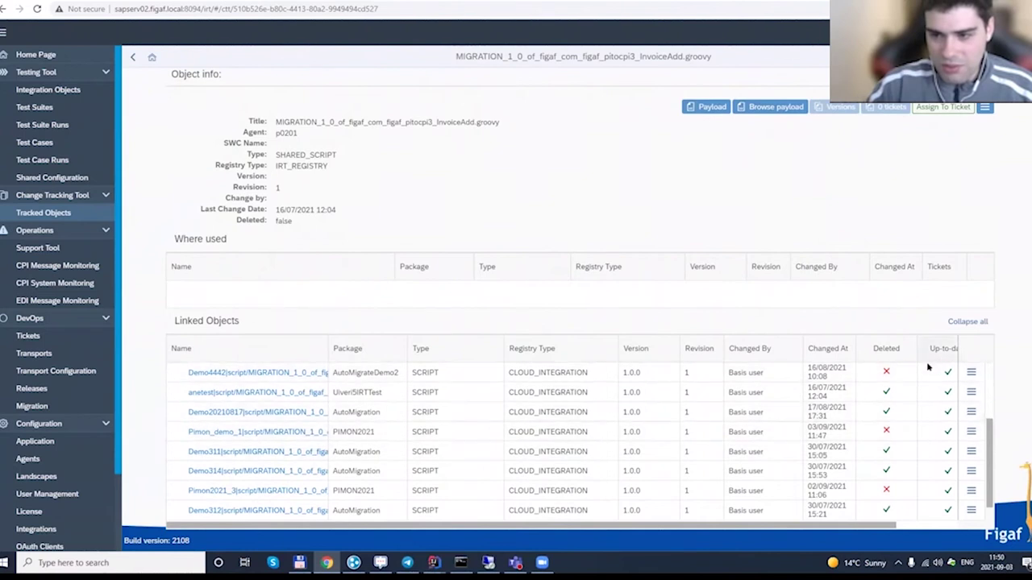
left_click(953, 348)
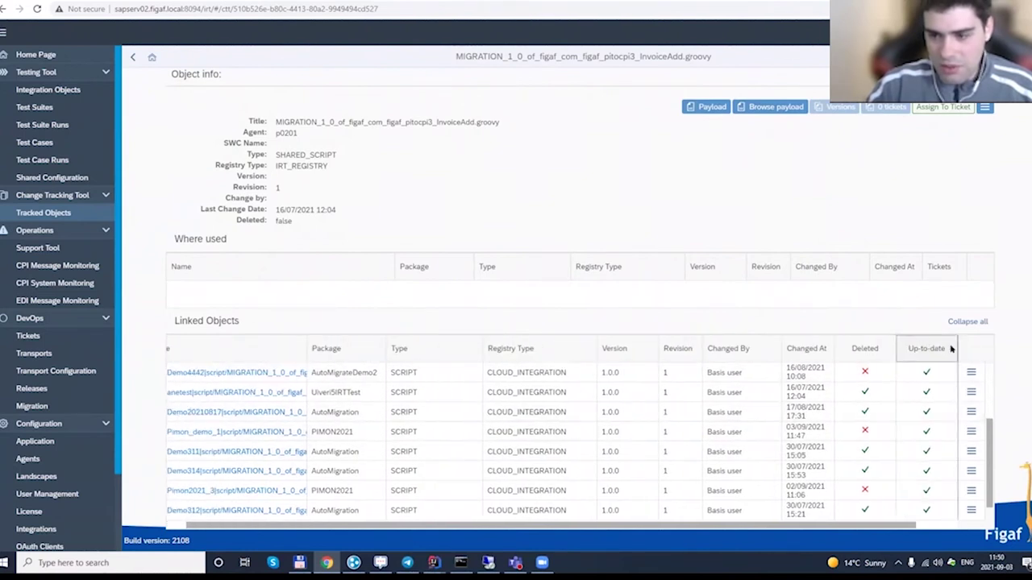
left_click(971, 377)
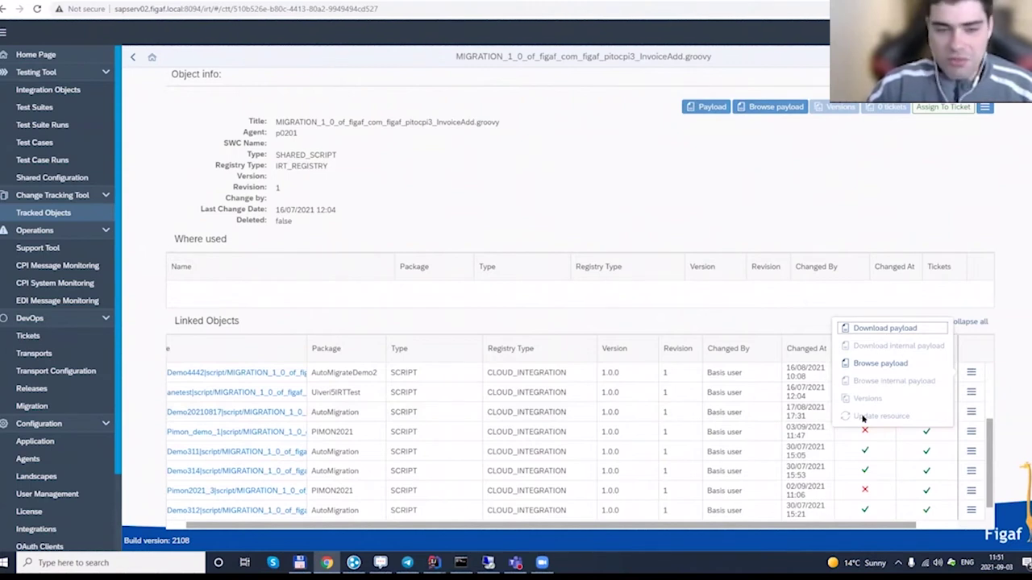
left_click(416, 200)
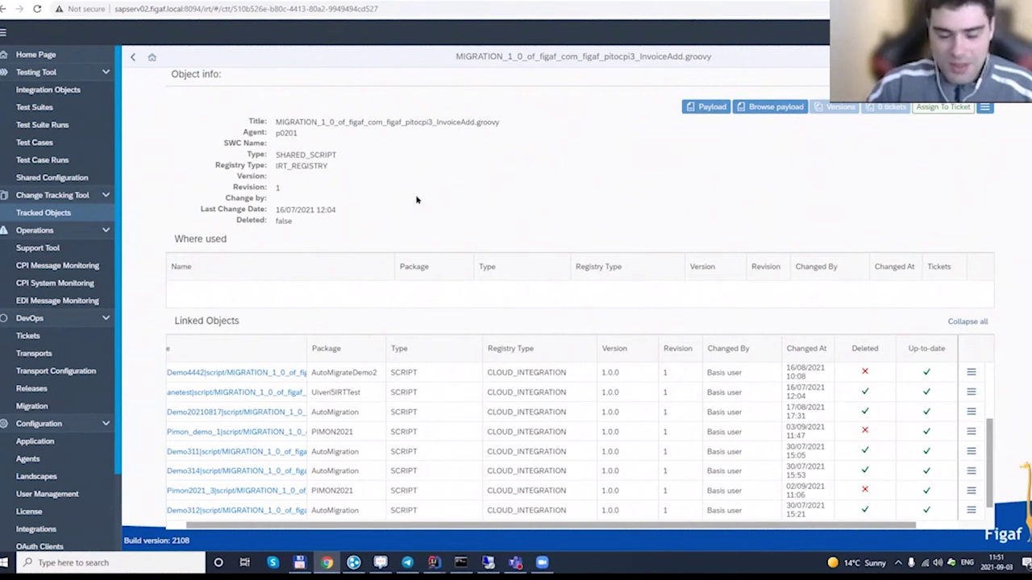
Step: List agent D75's integration objects sorted by number of test cases, highest first, and open the agent test cases of SAPERP Invoice3_In
left_click(59, 95)
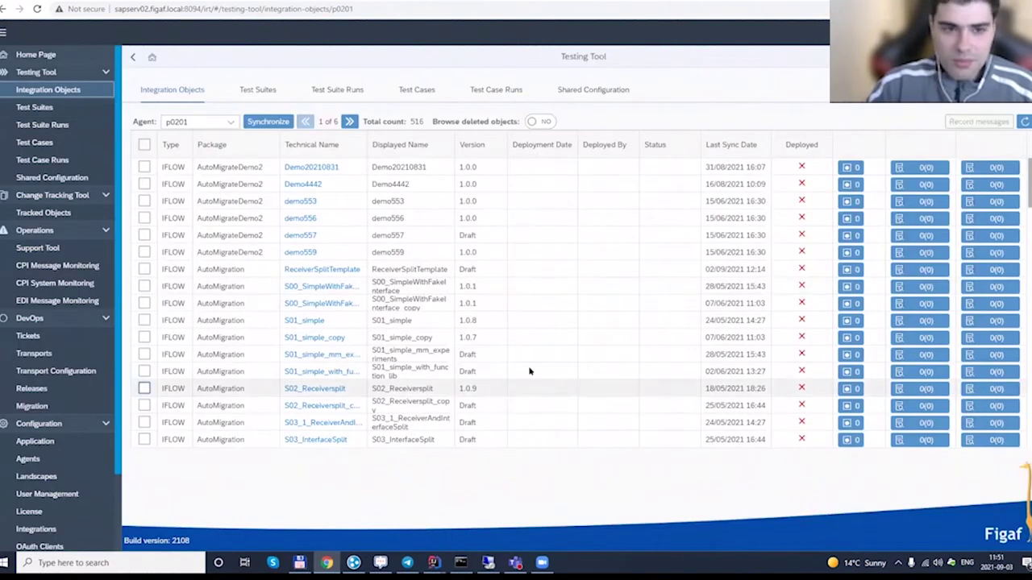
left_click(190, 122)
left_click(196, 199)
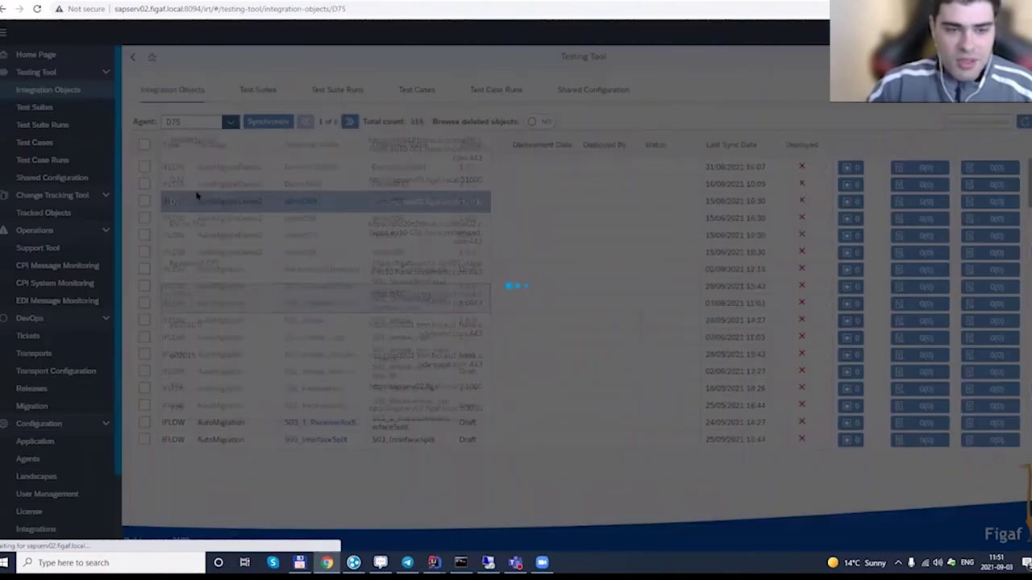
left_click(951, 147)
left_click(945, 185)
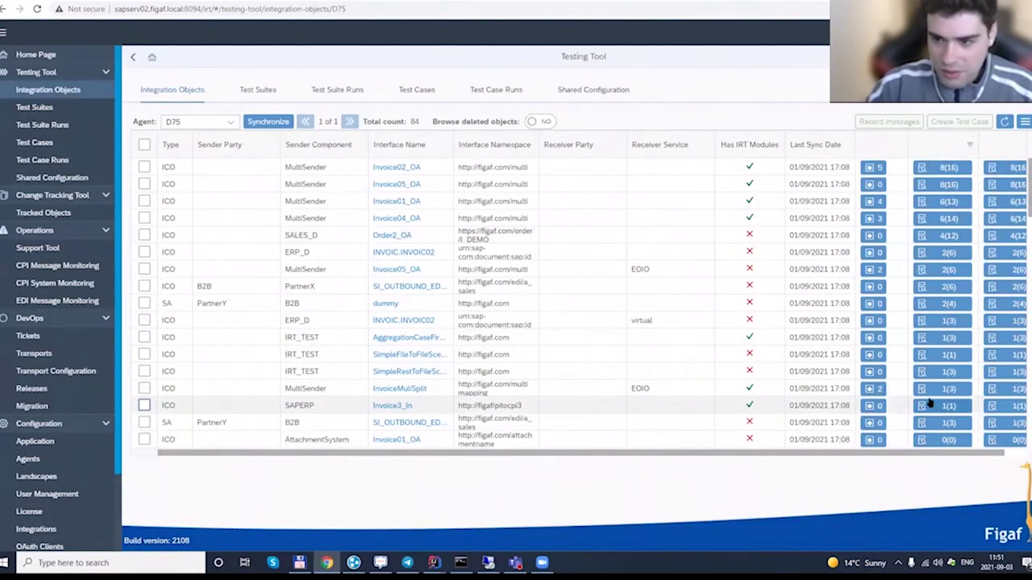
left_click(941, 406)
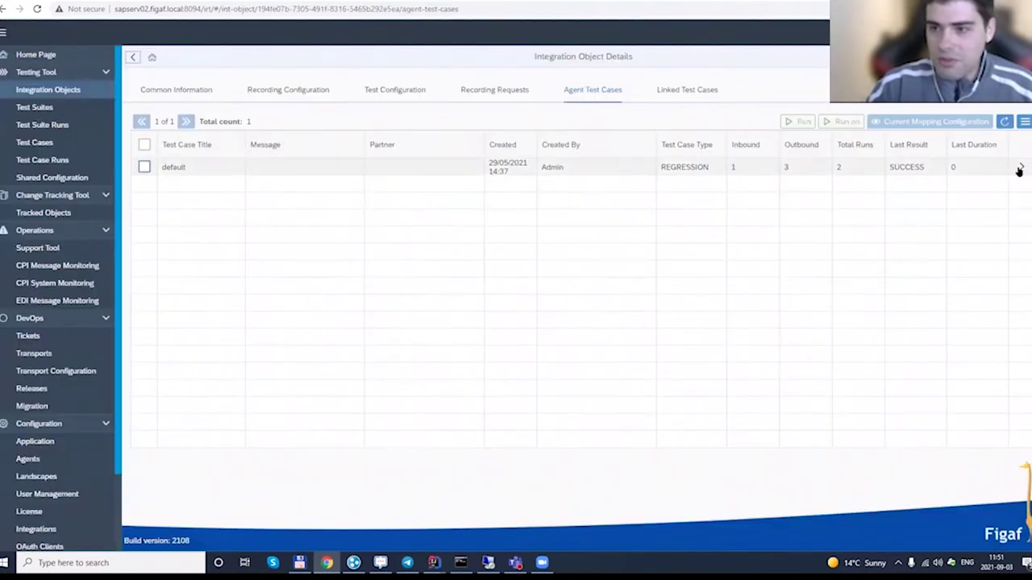
Step: Open the default test case and examine its recorded messages' directions and interface names
left_click(1019, 169)
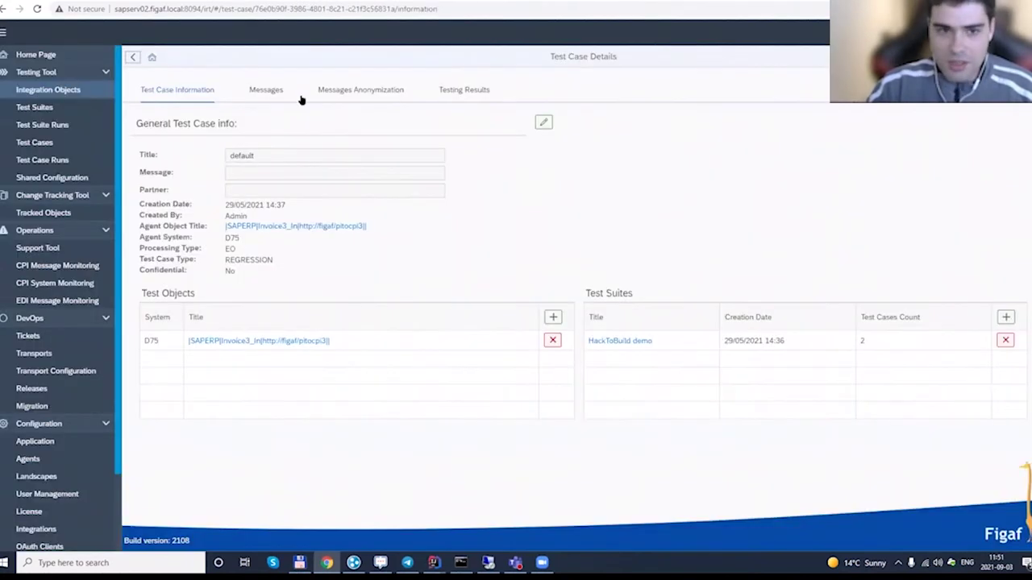
left_click(268, 90)
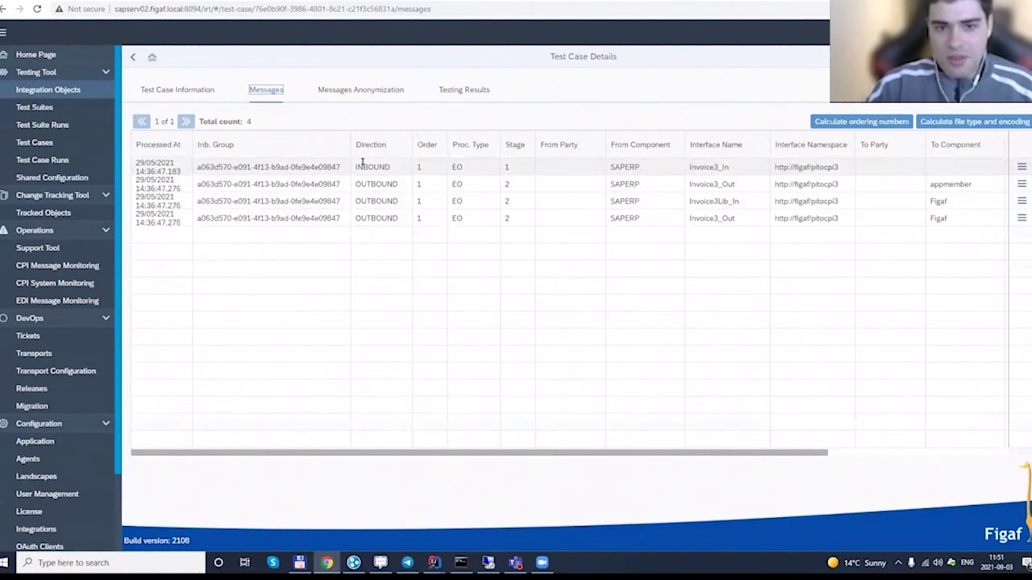
left_click_drag(358, 167, 397, 163)
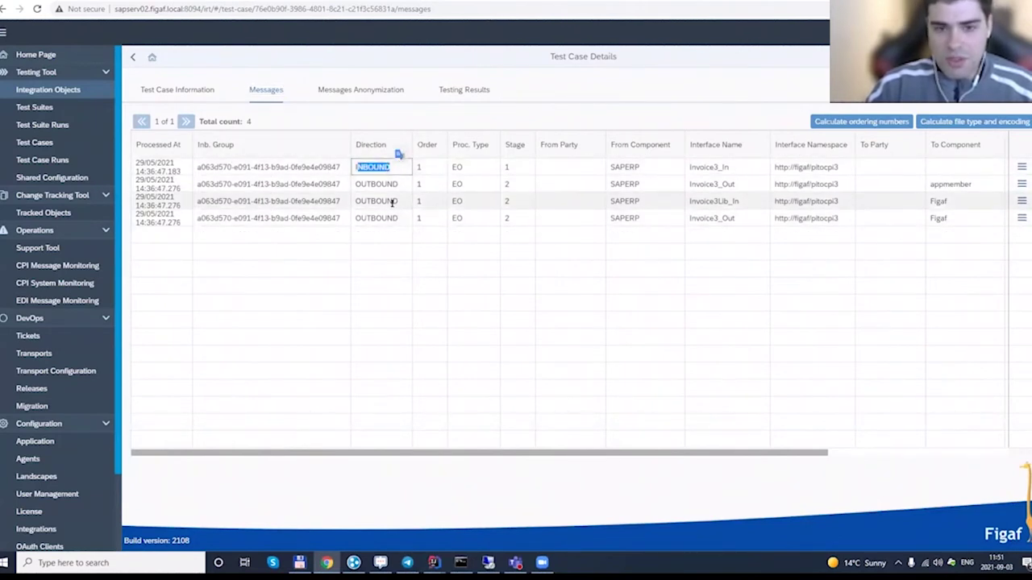
left_click_drag(691, 184, 703, 213)
left_click(703, 216)
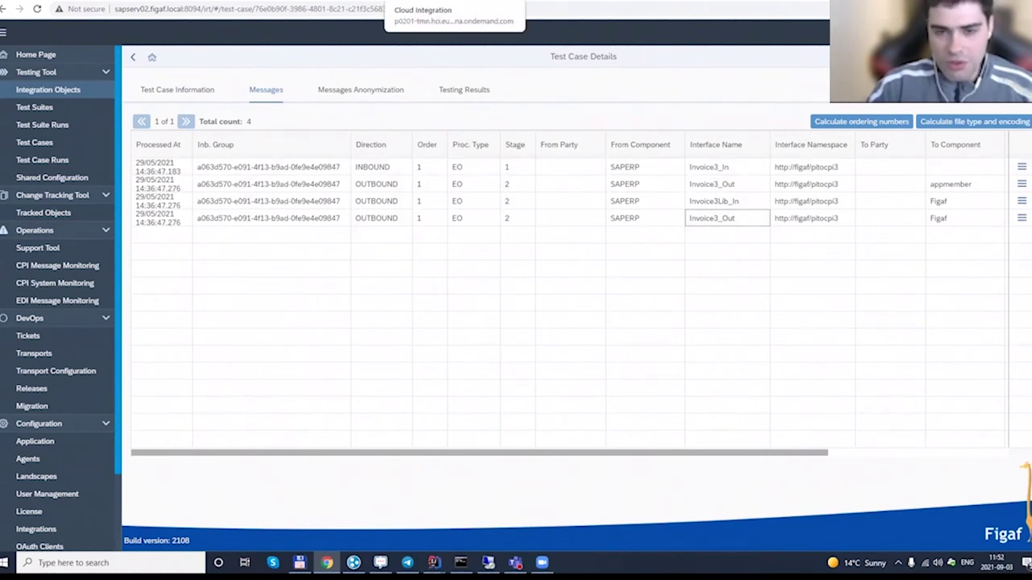
Step: Switch to SAP Cloud Integration and return to the Pimon_demo_1 integration flow to check its HTTPS sender channel
left_click(451, 0)
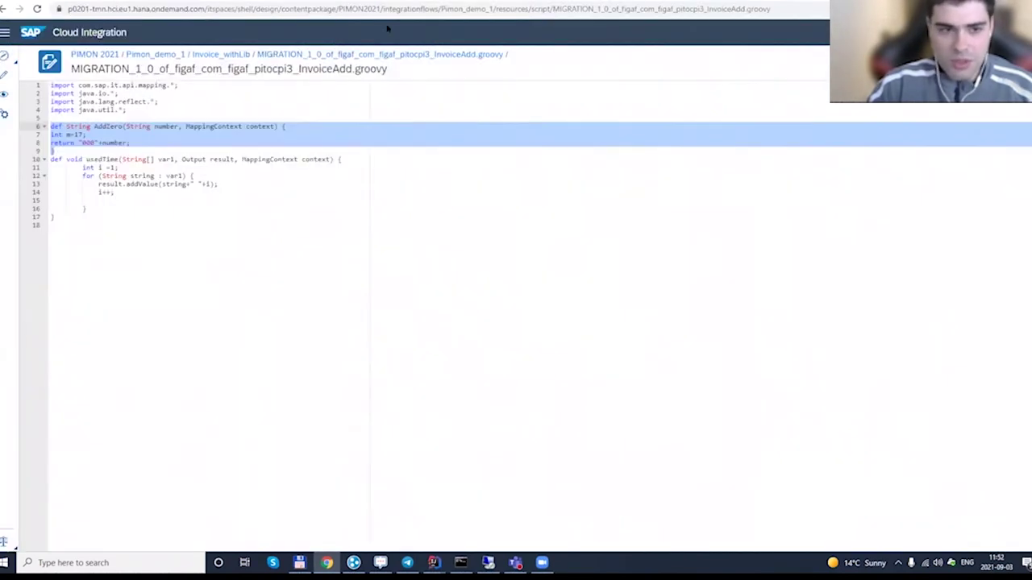
left_click(232, 56)
left_click(173, 58)
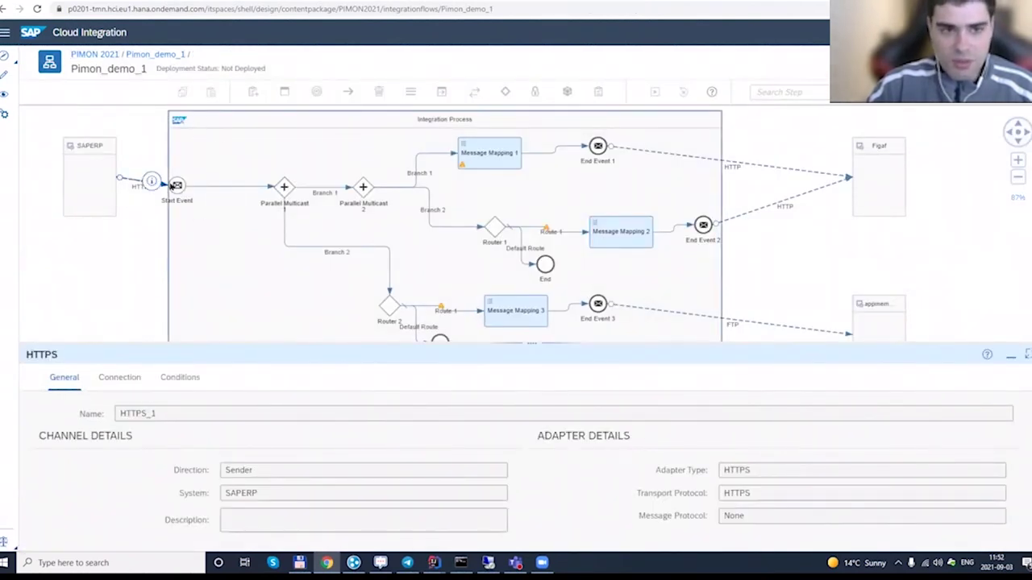
Step: Open the Pimon2021_3 integration flow from the PIMON 2021 package and inspect its HTTPS sender channel's connection settings
left_click(105, 54)
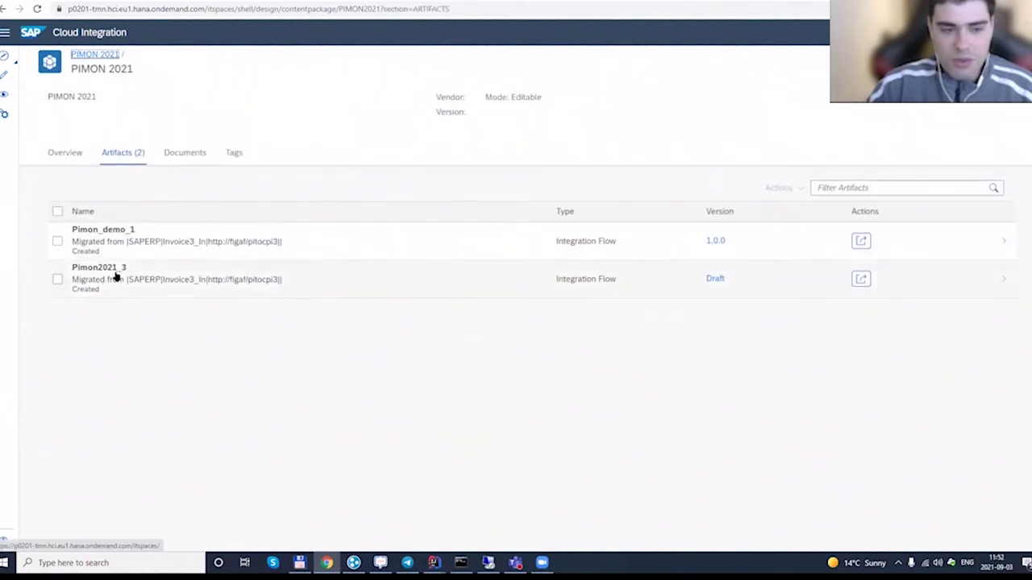
left_click(91, 275)
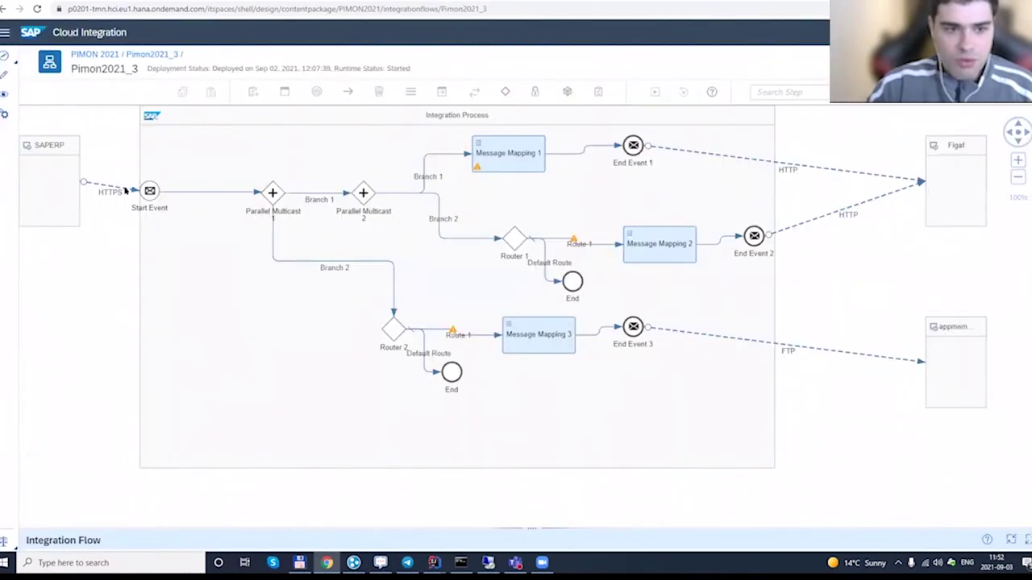
left_click(113, 186)
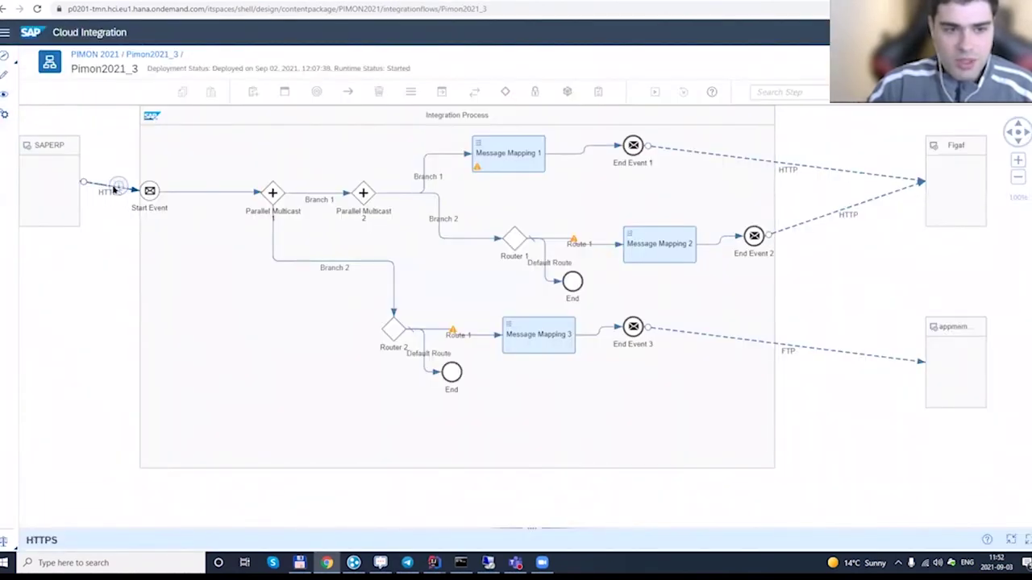
left_click_drag(258, 526, 240, 367)
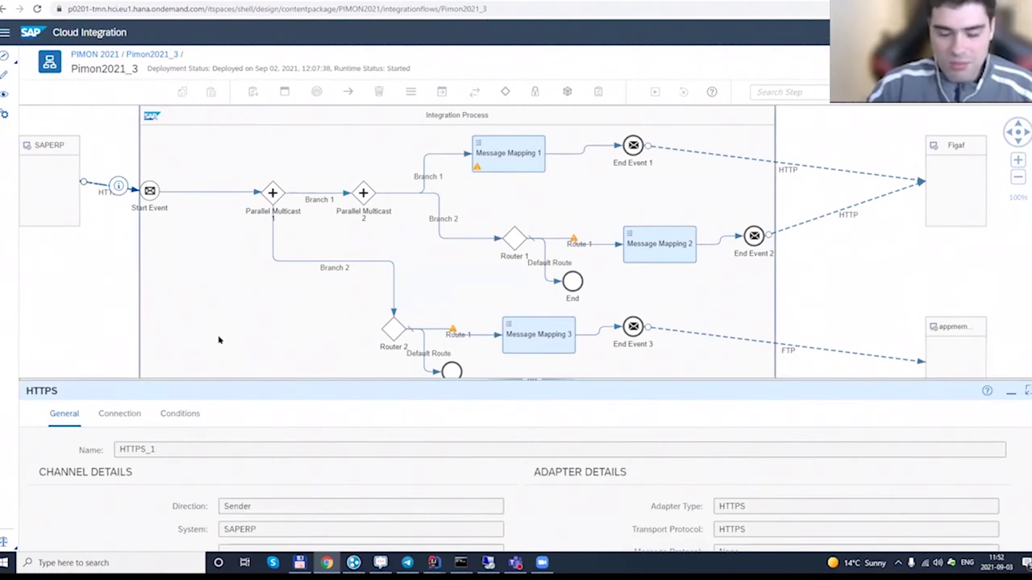
left_click(119, 413)
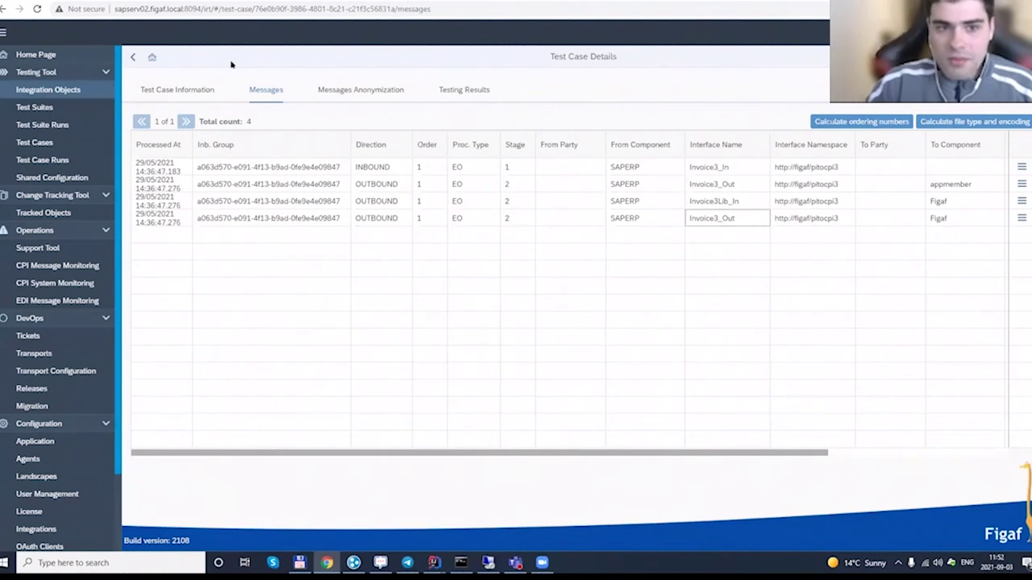
Step: From the agent test cases, start migrating the default test case to a CPI IFlow, adding it to the existing test suite PIMON_2021
left_click(133, 57)
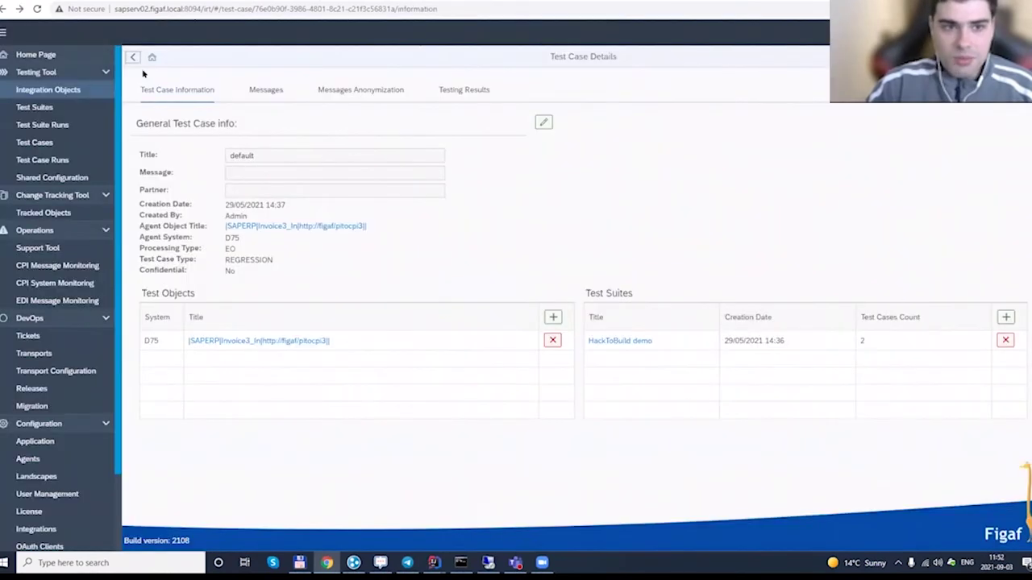
left_click(133, 57)
left_click(144, 143)
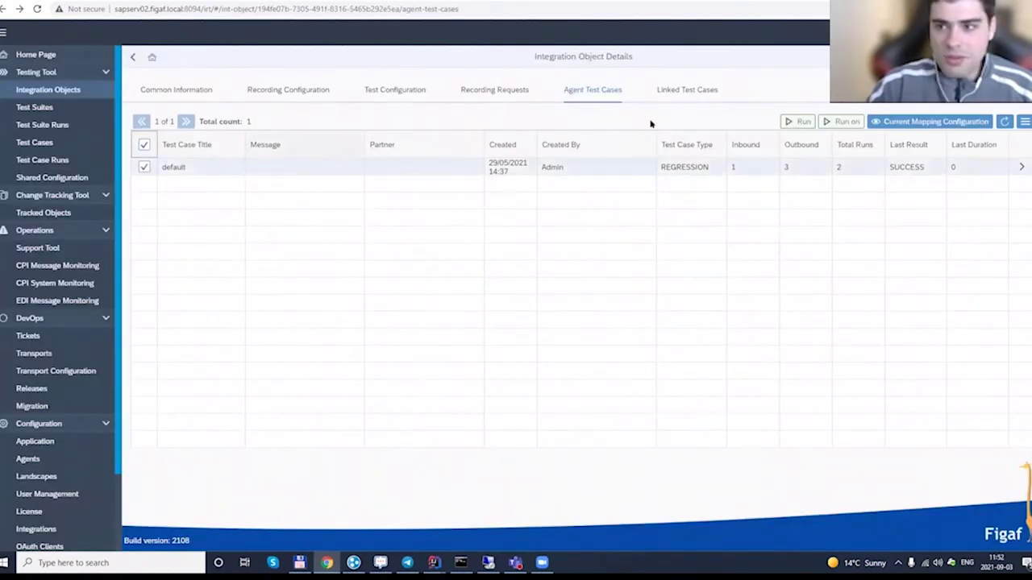
left_click(1024, 120)
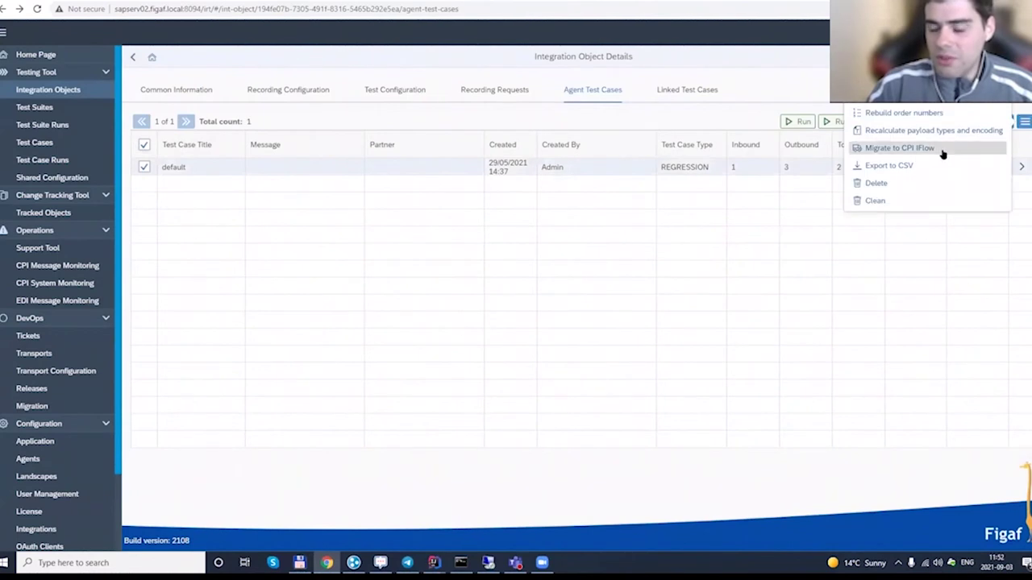
left_click(900, 149)
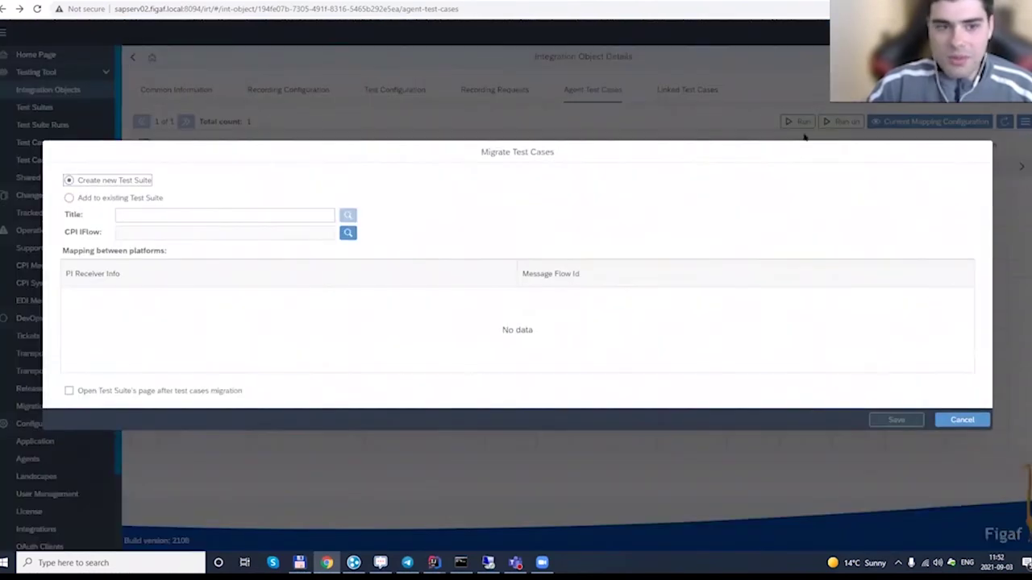
left_click(137, 198)
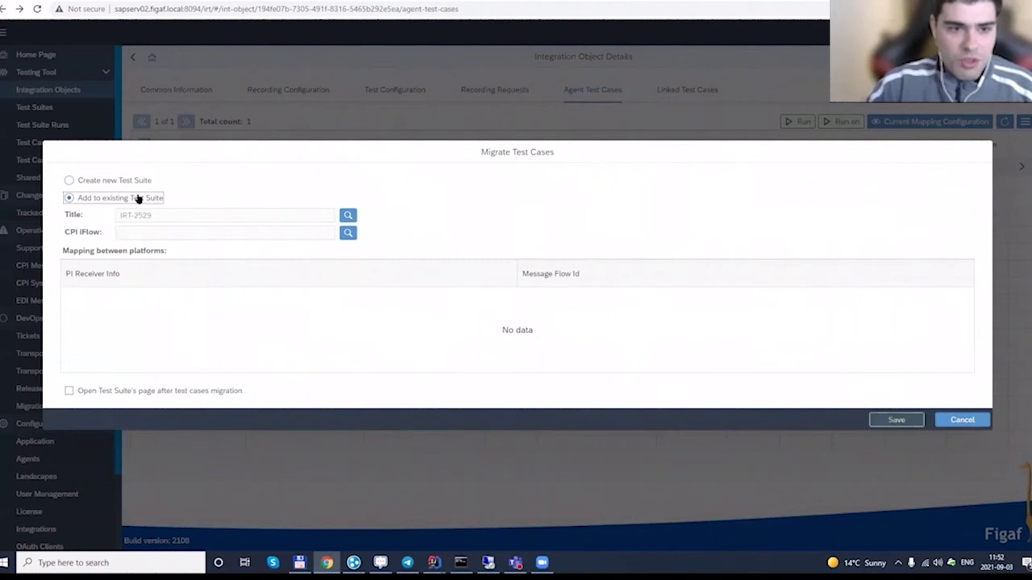
left_click(348, 216)
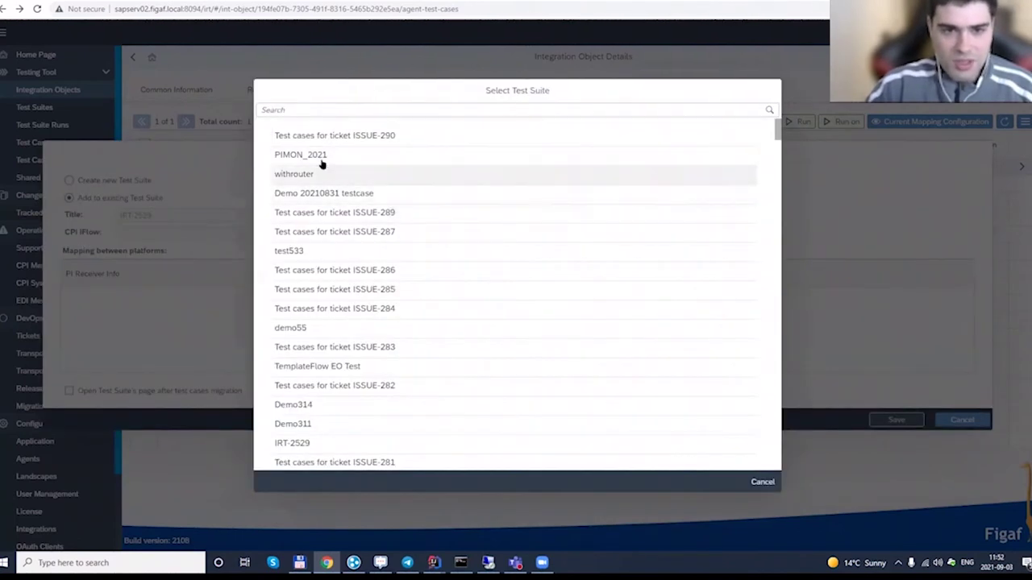
left_click(320, 157)
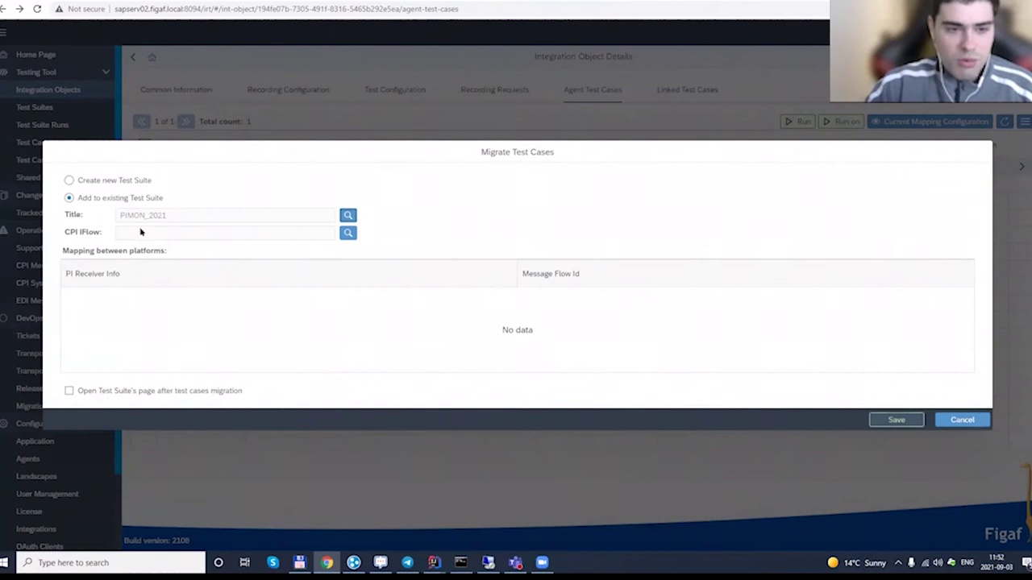
Step: Choose Pimon2021_3 from agent p0201 as the target CPI IFlow, filtering technical names by "pimon"
left_click(347, 233)
left_click(142, 85)
left_click(136, 234)
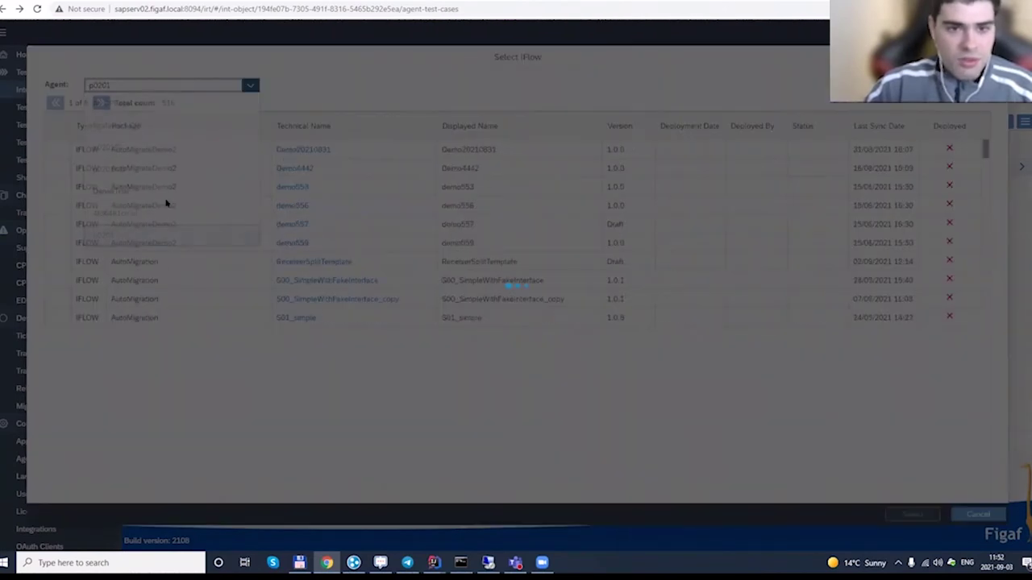
left_click(312, 125)
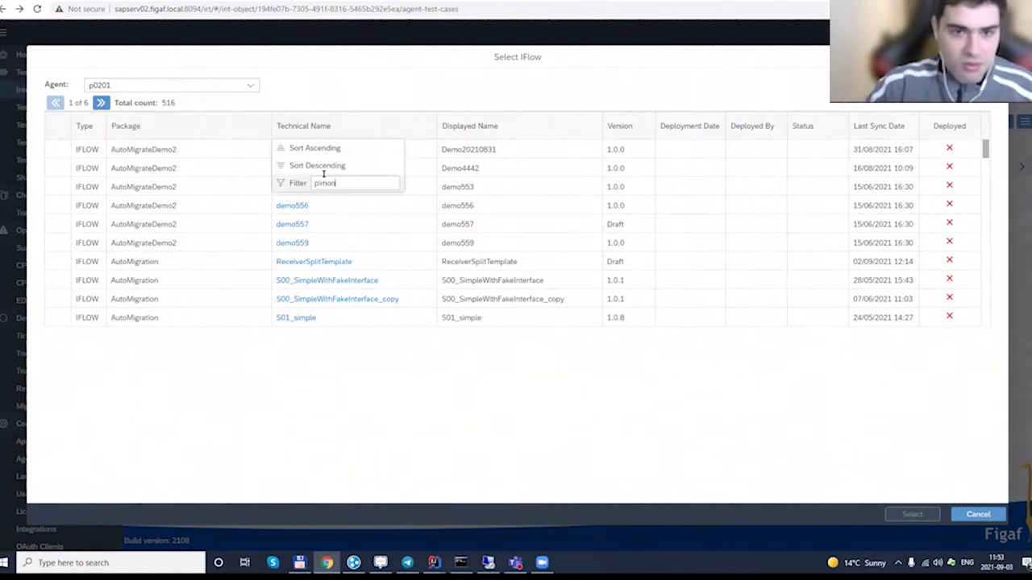
key("Return")
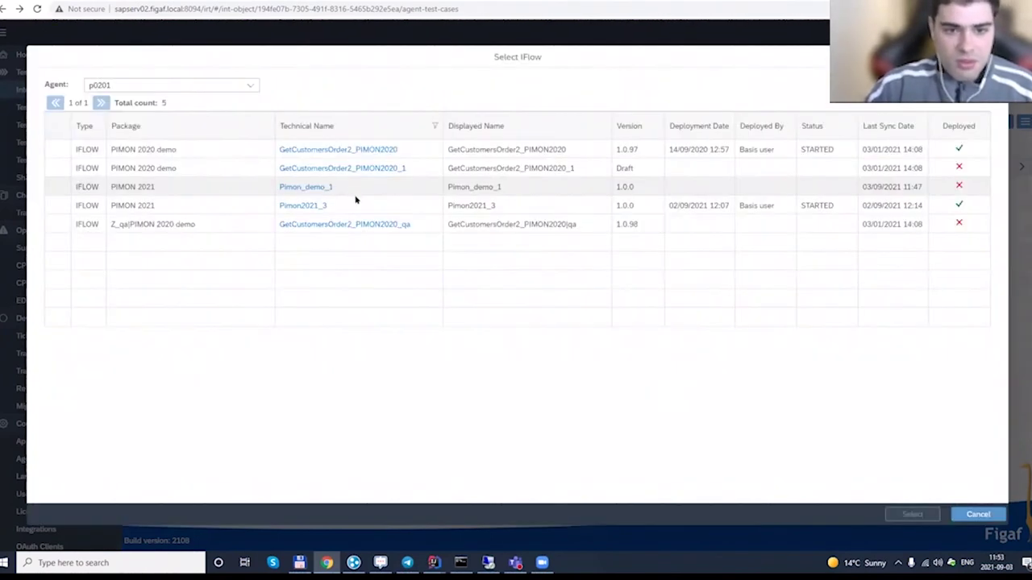
left_click(355, 202)
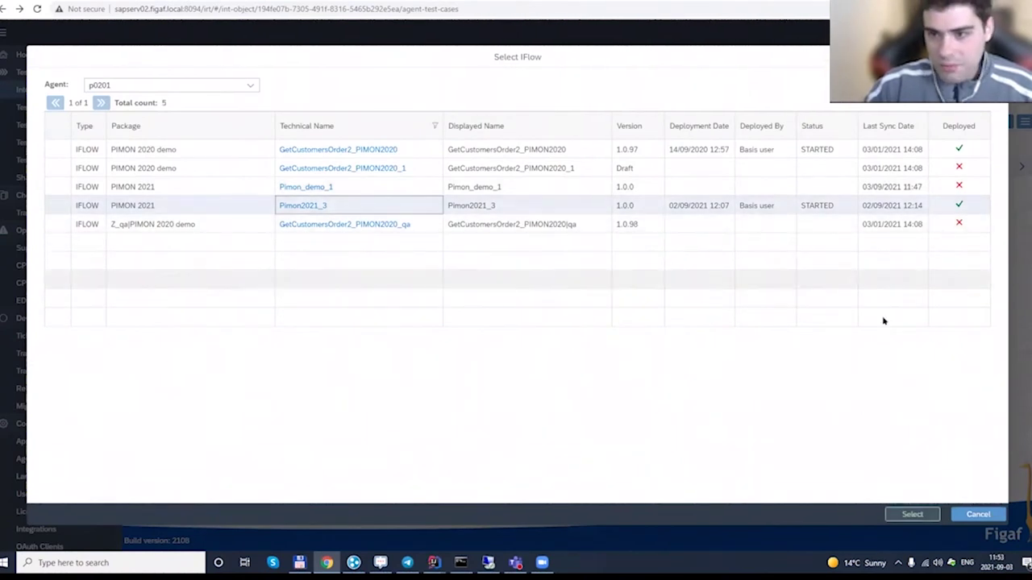
left_click(909, 514)
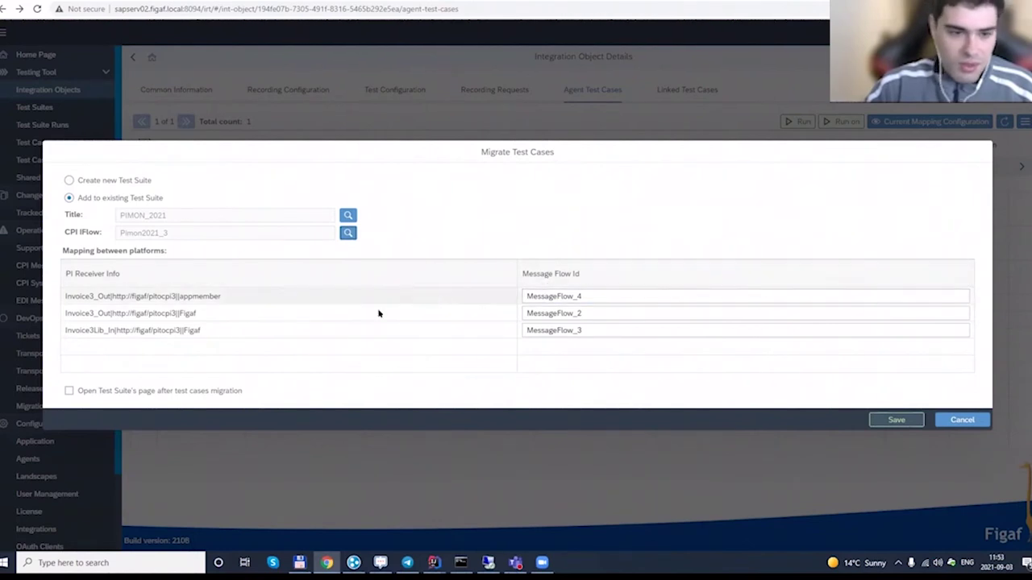
Step: Enable opening the test suite's page after migration, keep the proposed message flow mapping, and run the test case migration
left_click(188, 391)
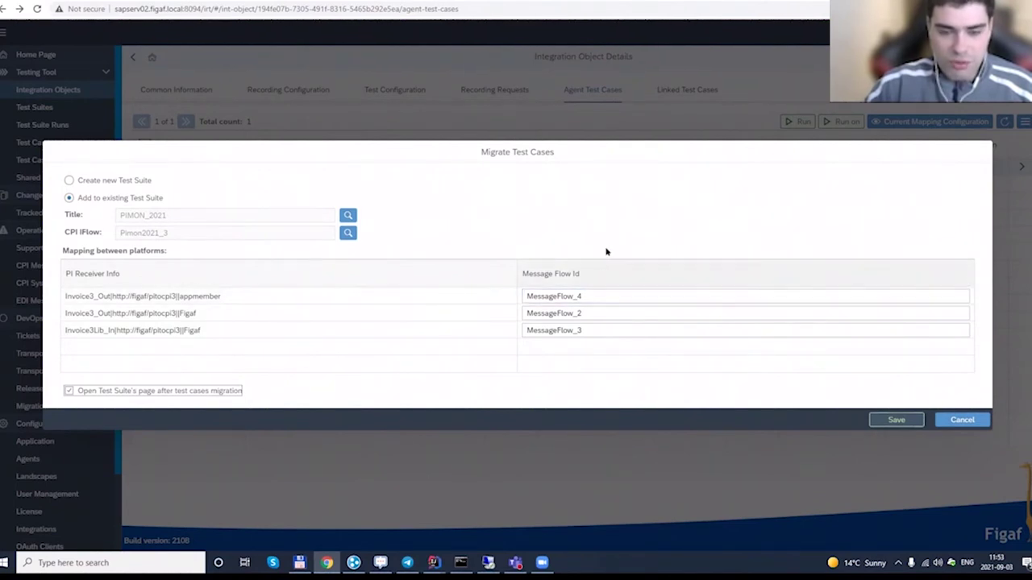
left_click(603, 313)
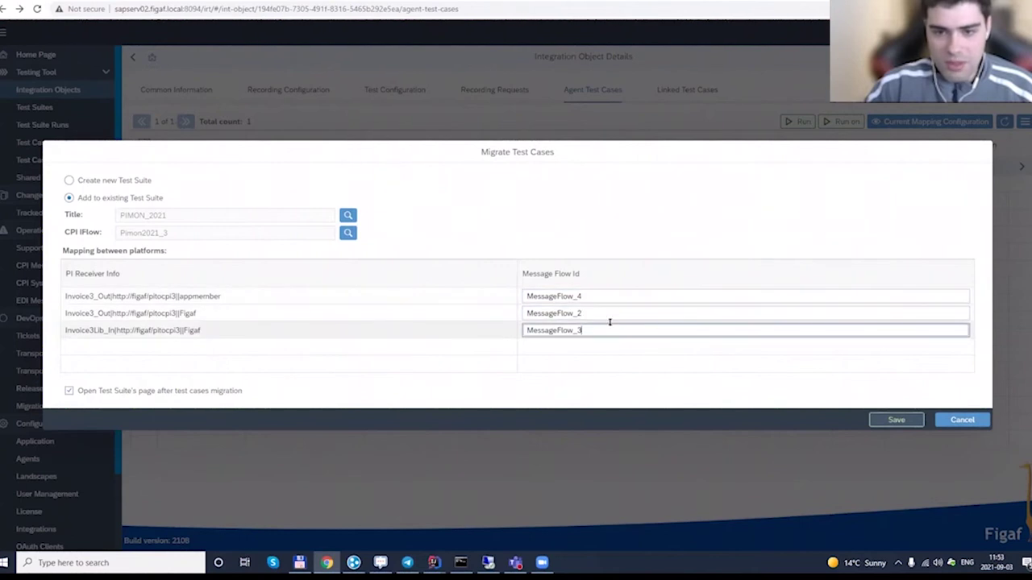
left_click(893, 419)
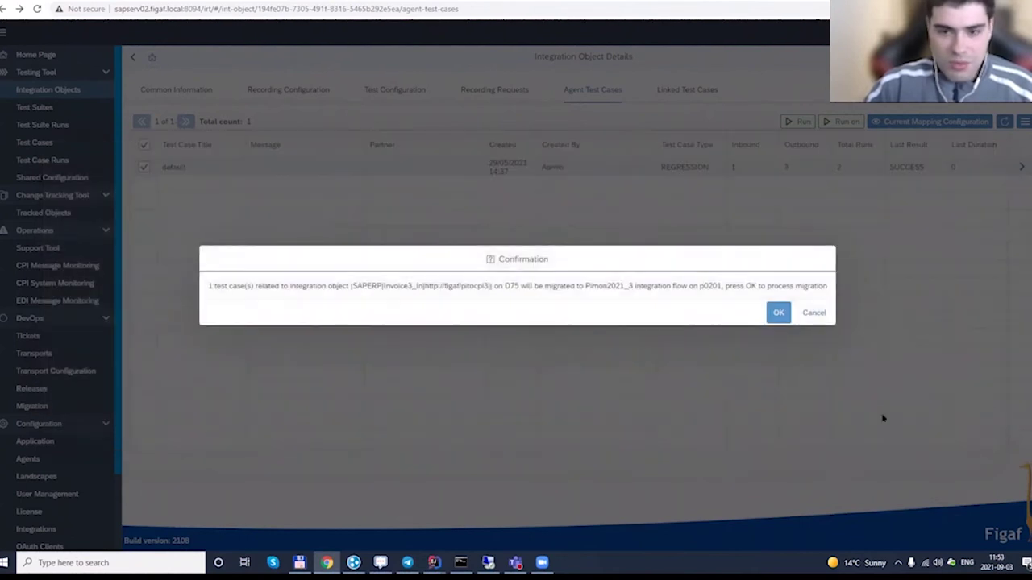
left_click(777, 313)
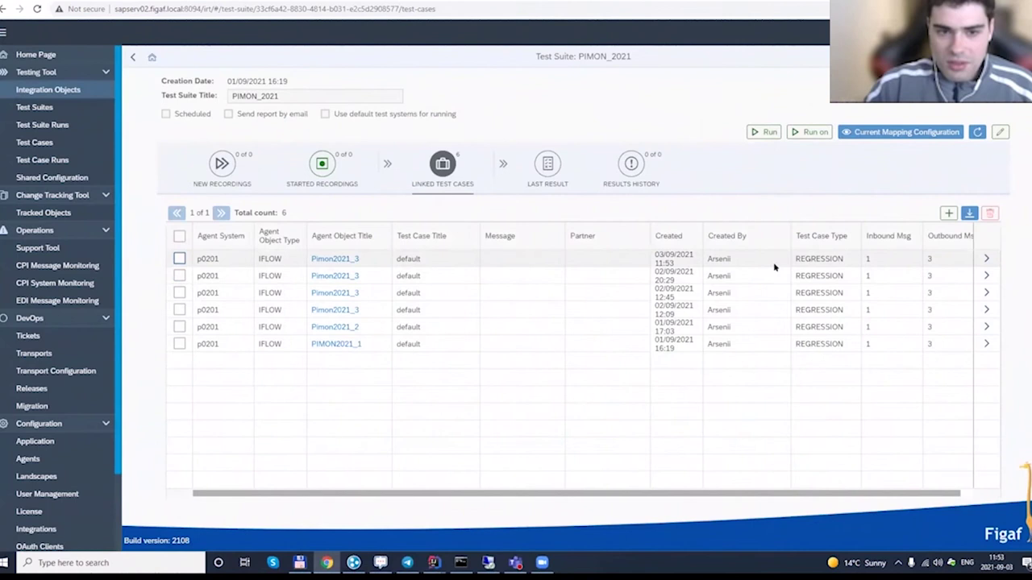
Step: Open the newly migrated Pimon2021_3 test case and examine its messages sorted ascending by direction, including model step IDs and activities
left_click(986, 258)
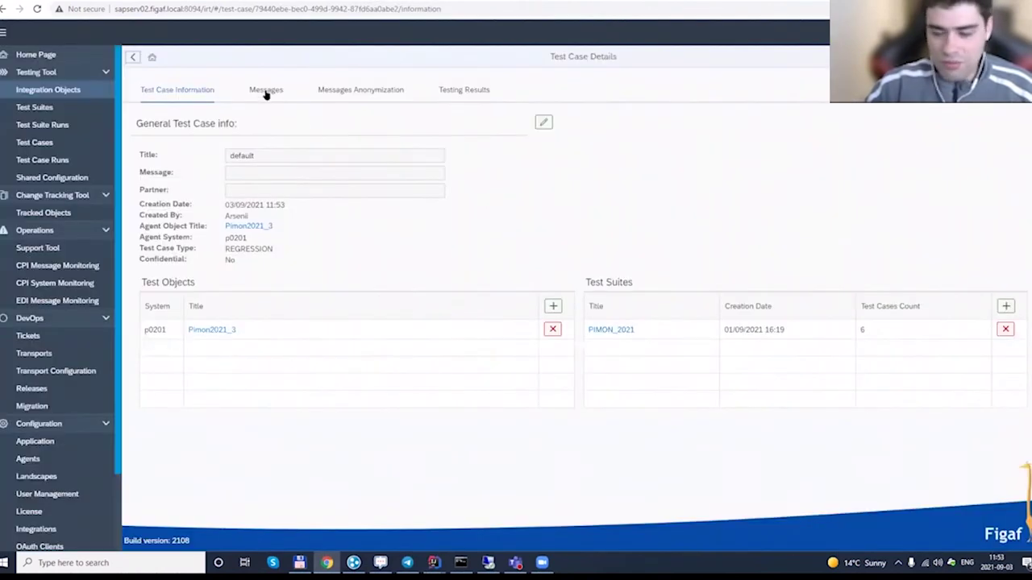
left_click(266, 91)
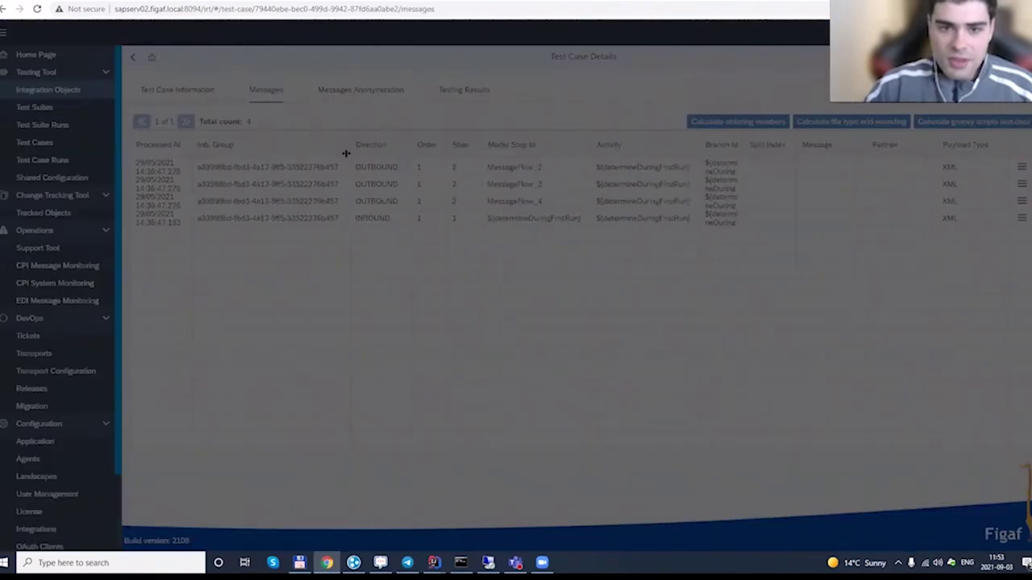
left_click(375, 146)
left_click(381, 168)
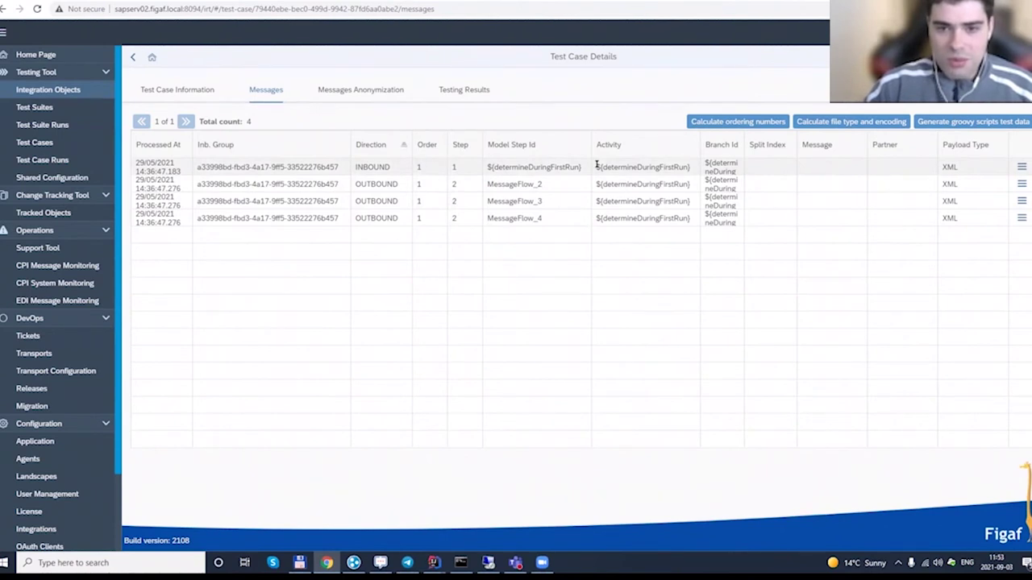
left_click_drag(613, 167, 679, 165)
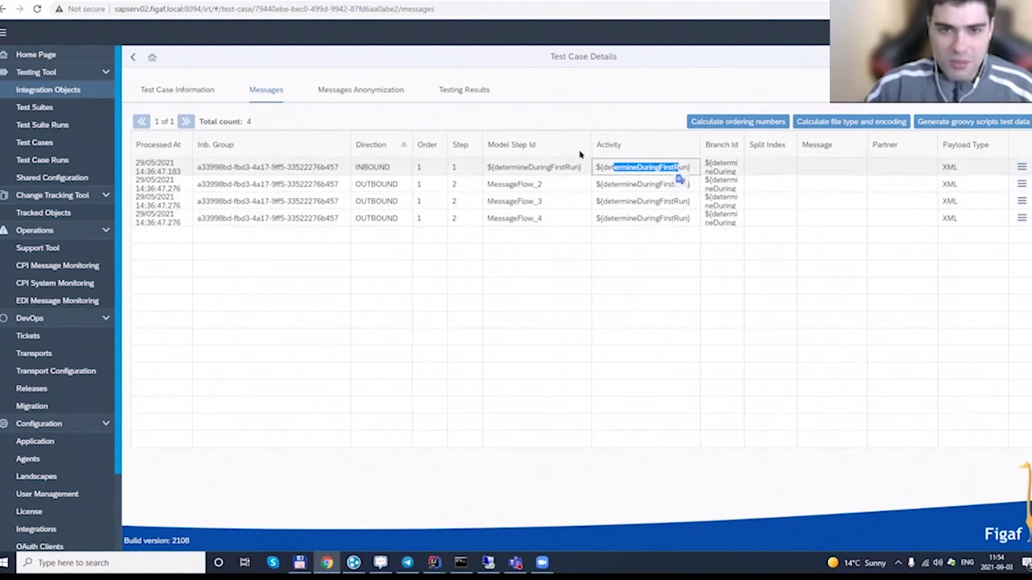
Step: Run the migrated test case from its testing results
left_click(466, 94)
left_click(839, 122)
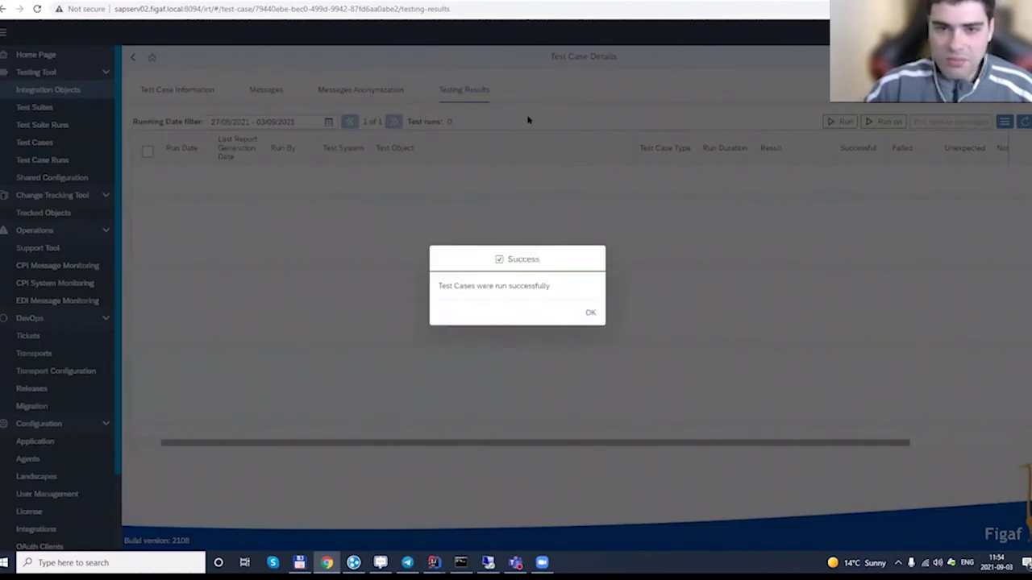
left_click(590, 312)
Step: View the new test run's results and refresh them until all messages have been compared
left_click(1021, 173)
left_click(926, 165)
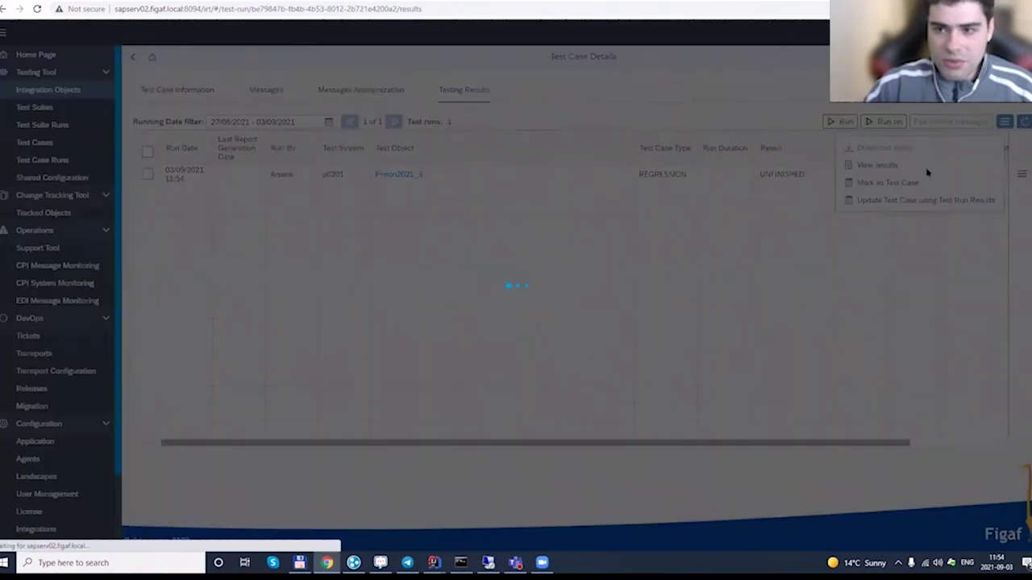
left_click(897, 240)
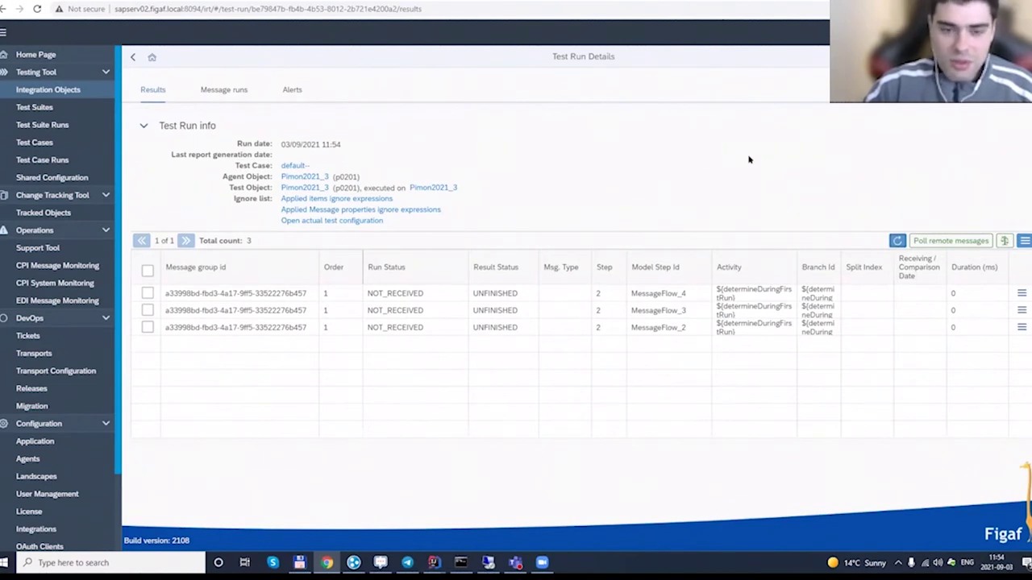
left_click(898, 241)
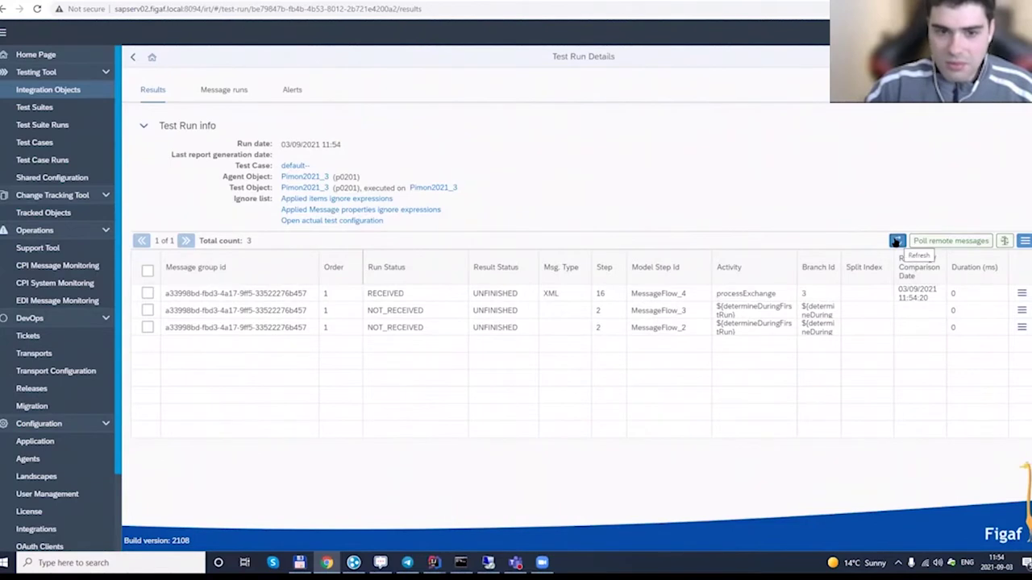
left_click(898, 240)
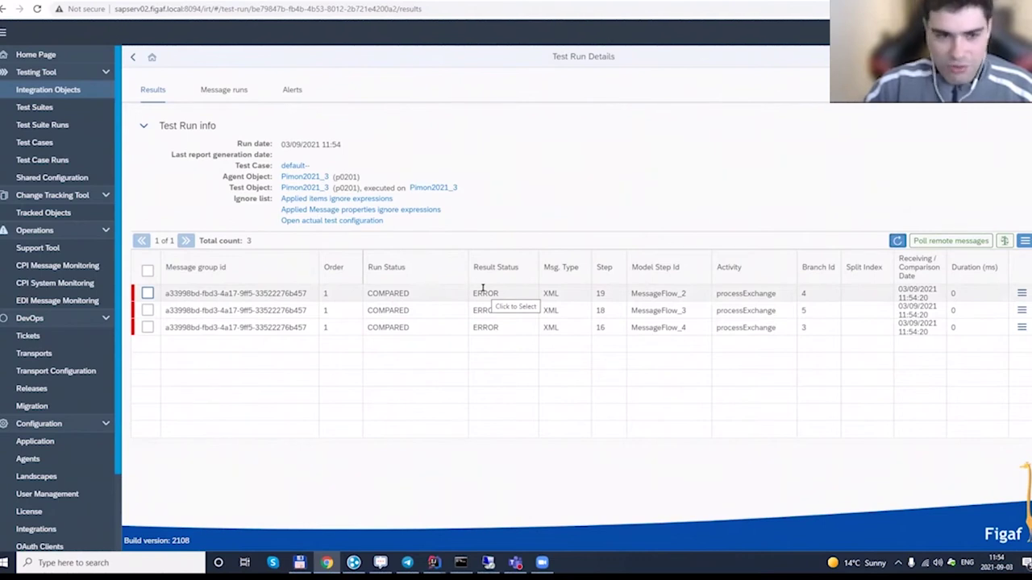
Step: Show the differences between the expected and actual results for the MessageFlow_2 message
left_click(1019, 294)
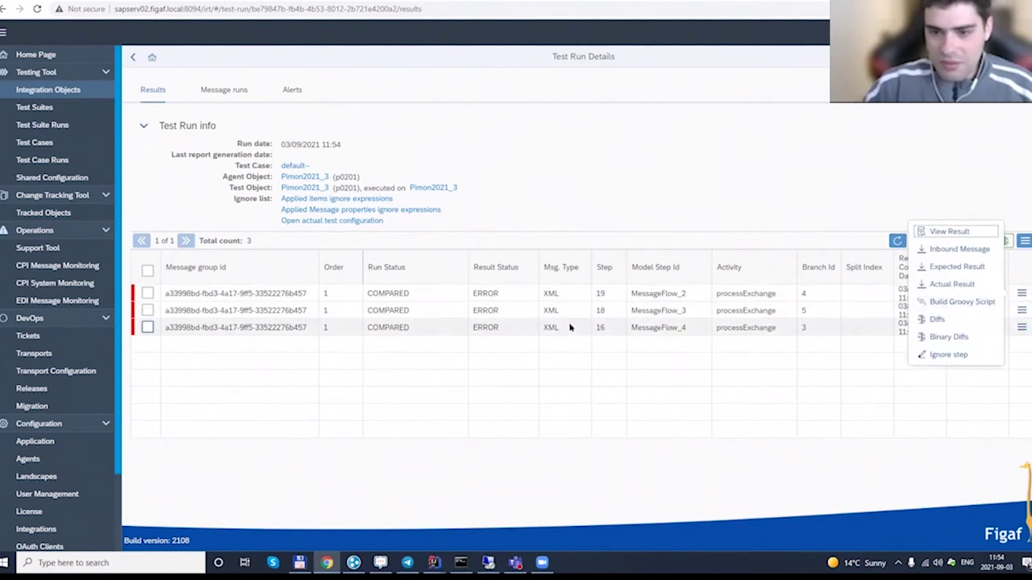
left_click(564, 361)
left_click(1021, 295)
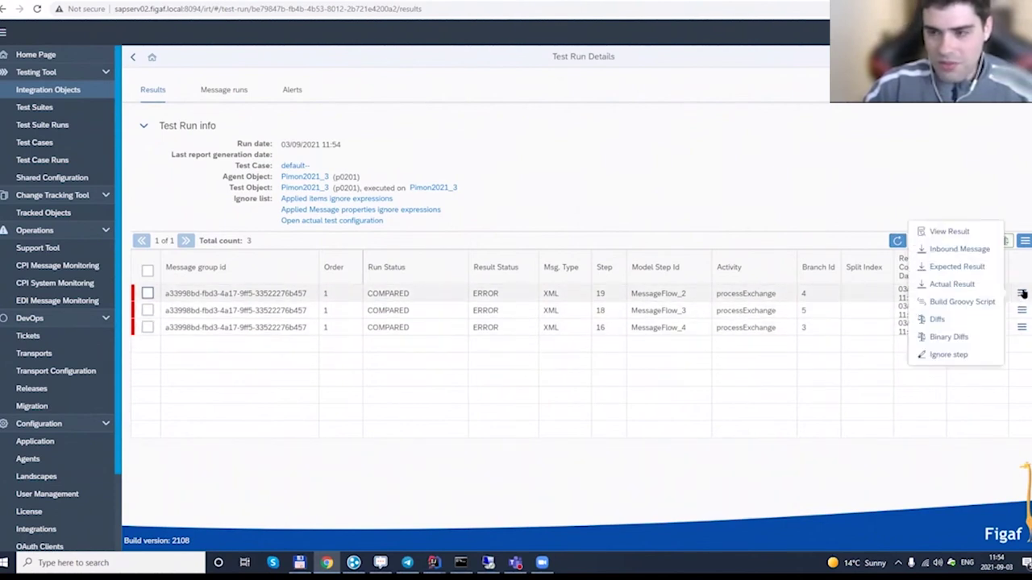
left_click(936, 320)
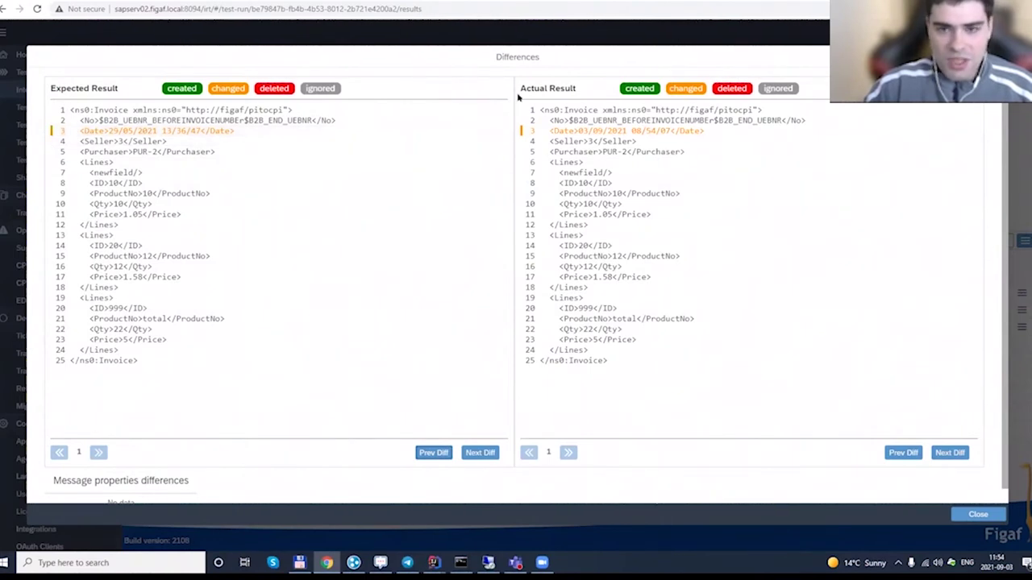
Step: Add the expression /Invoice/Date to the ignore list from the changed date line and close the comparison
left_click(595, 131)
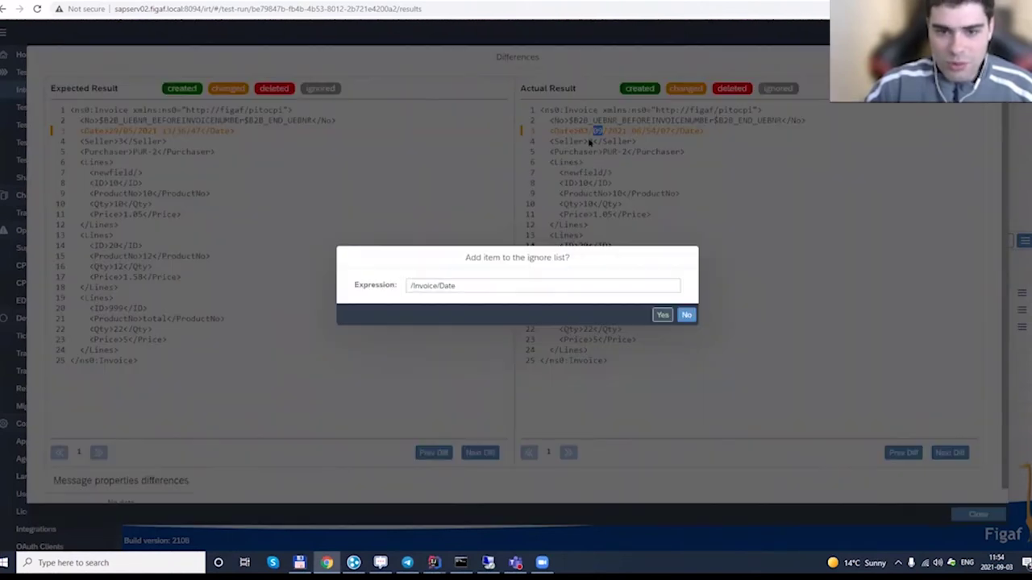
left_click(660, 315)
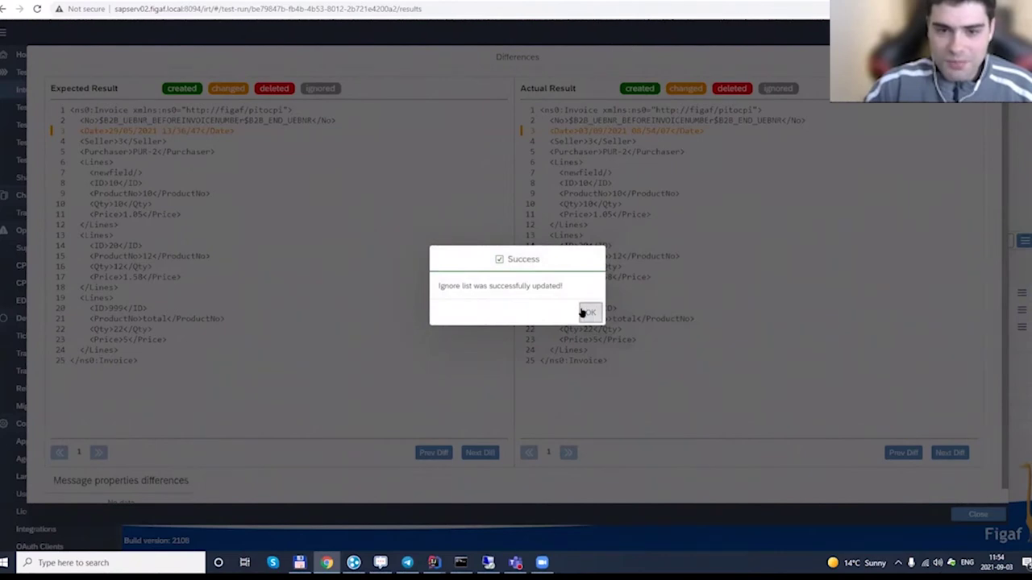
left_click(588, 312)
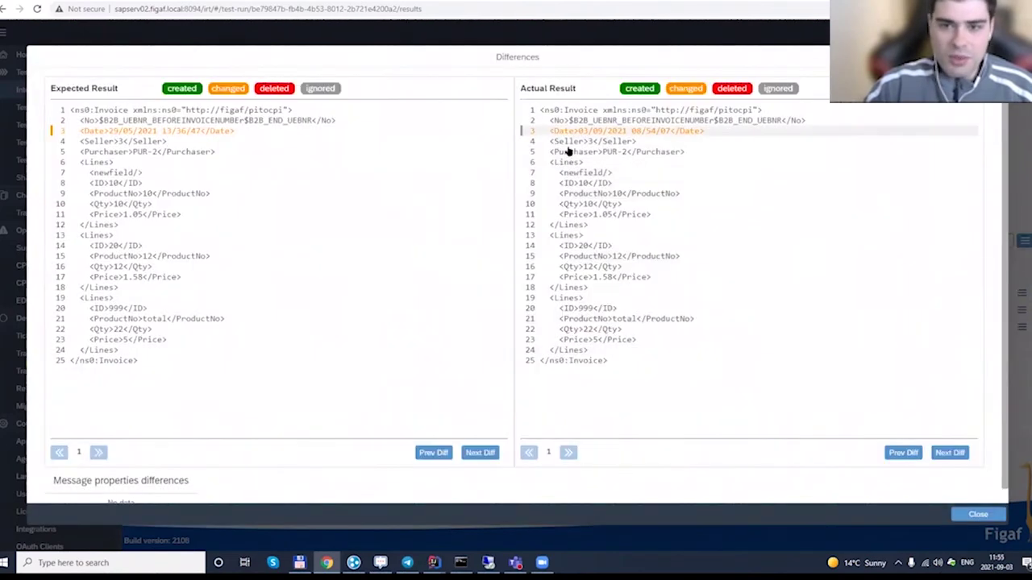
left_click(978, 514)
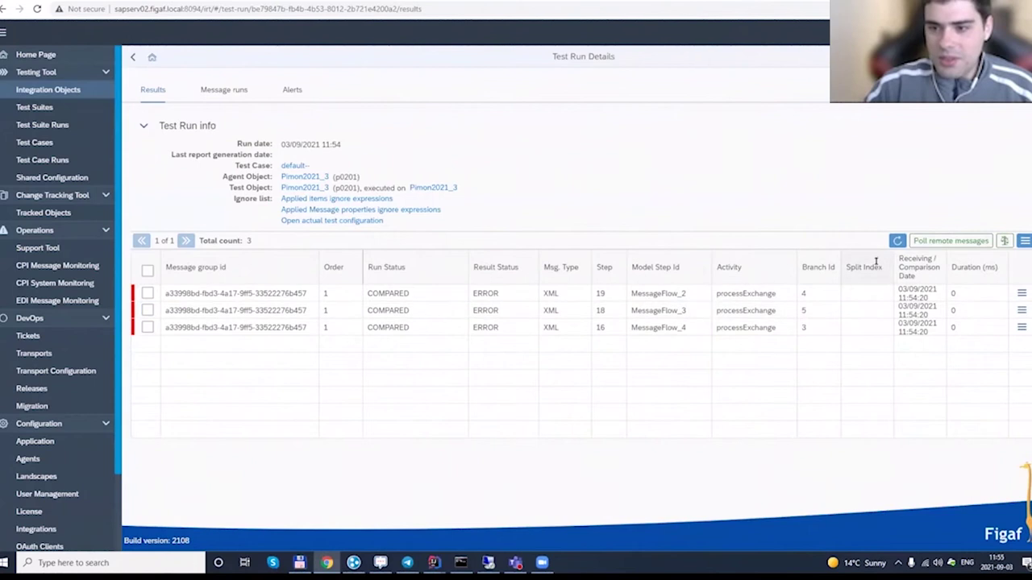
Step: Reprocess the full comparison of the test run's messages, refresh the results, and check the agent object's system
left_click(1004, 240)
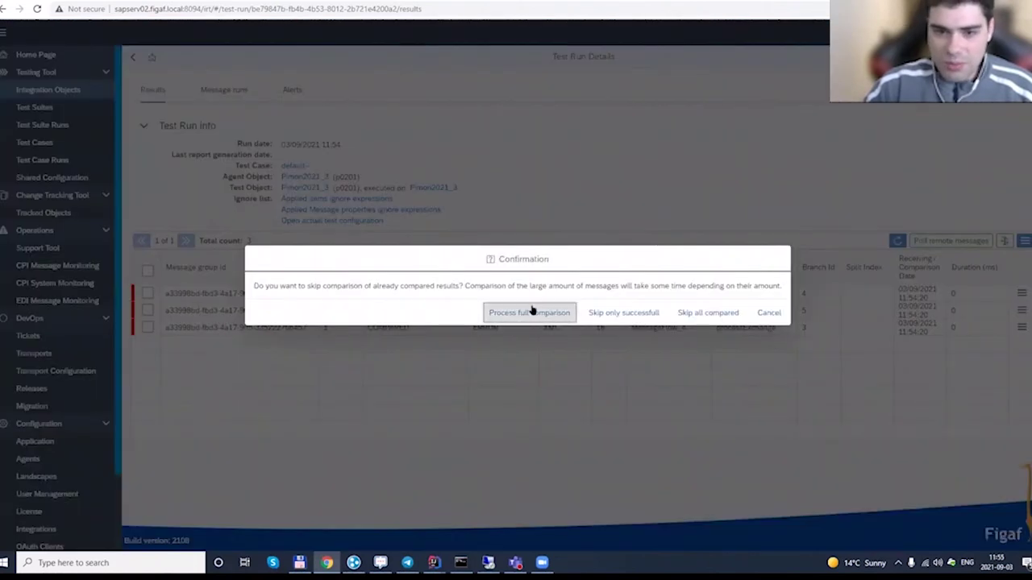
left_click(526, 316)
left_click(614, 313)
left_click(897, 241)
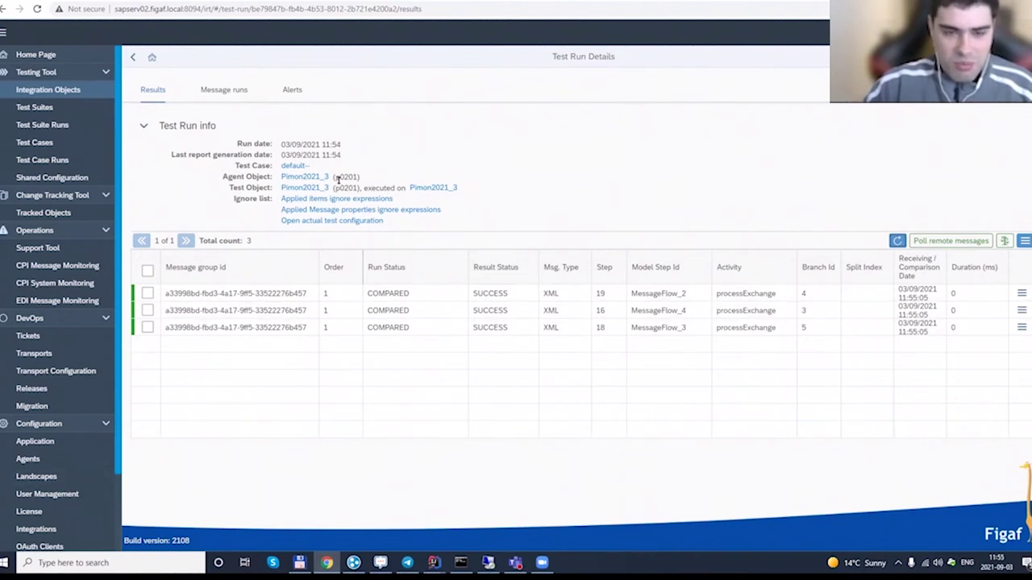
left_click_drag(333, 177, 361, 176)
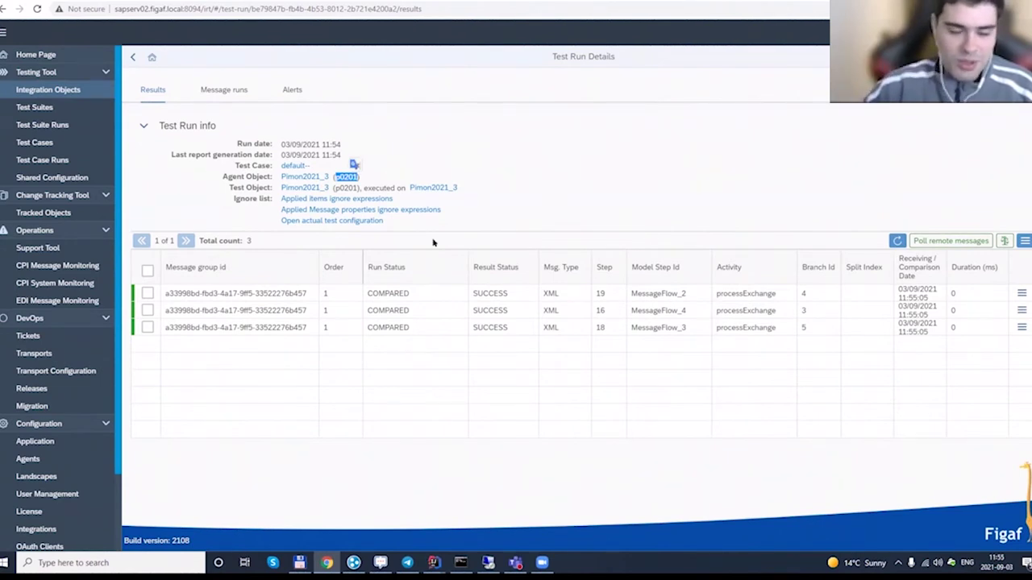
Step: Review the systems in the SAP CPI and NEO to CF landscapes in the landscape configuration
left_click(70, 477)
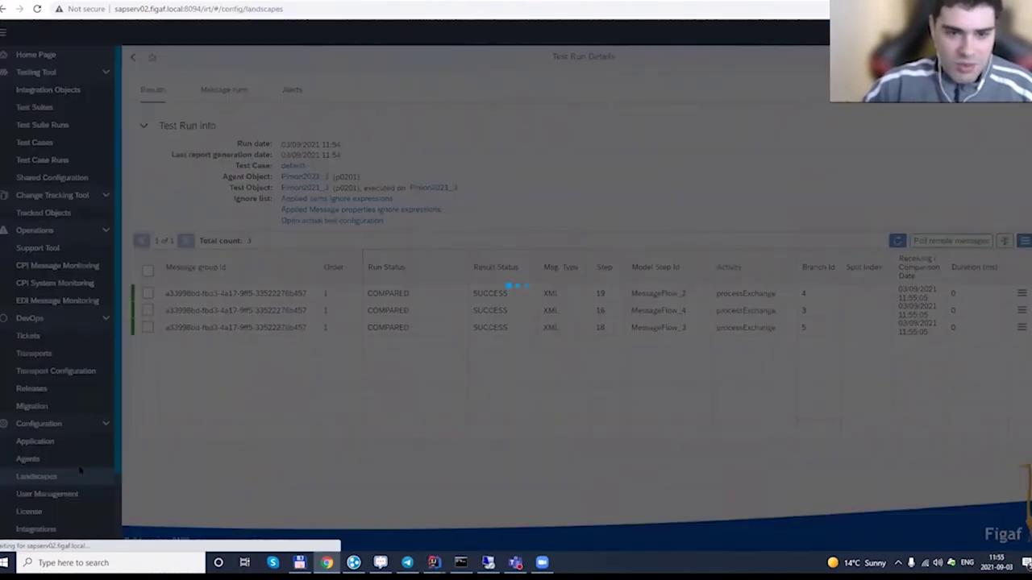
left_click(278, 320)
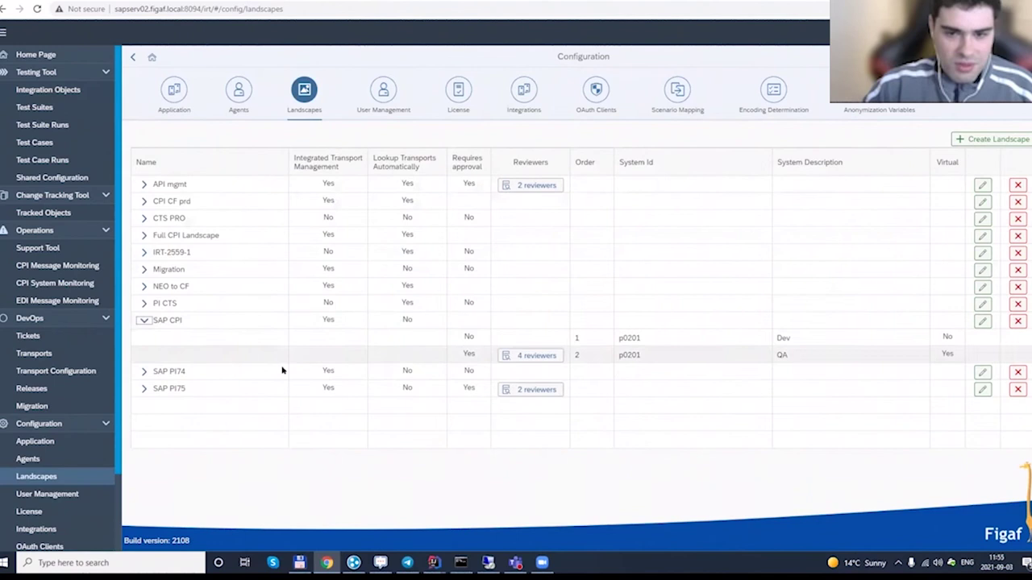
left_click(142, 320)
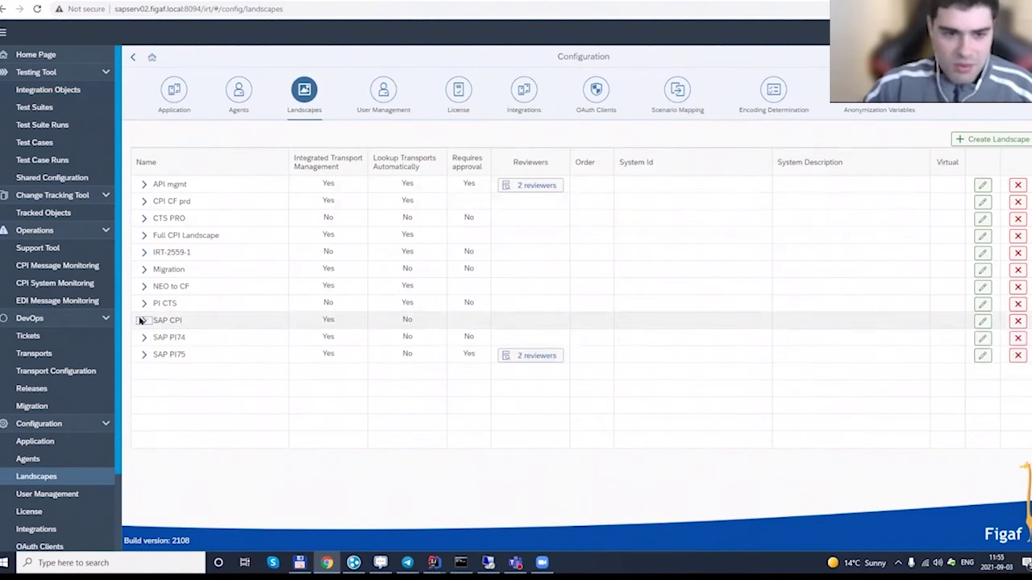
left_click(144, 286)
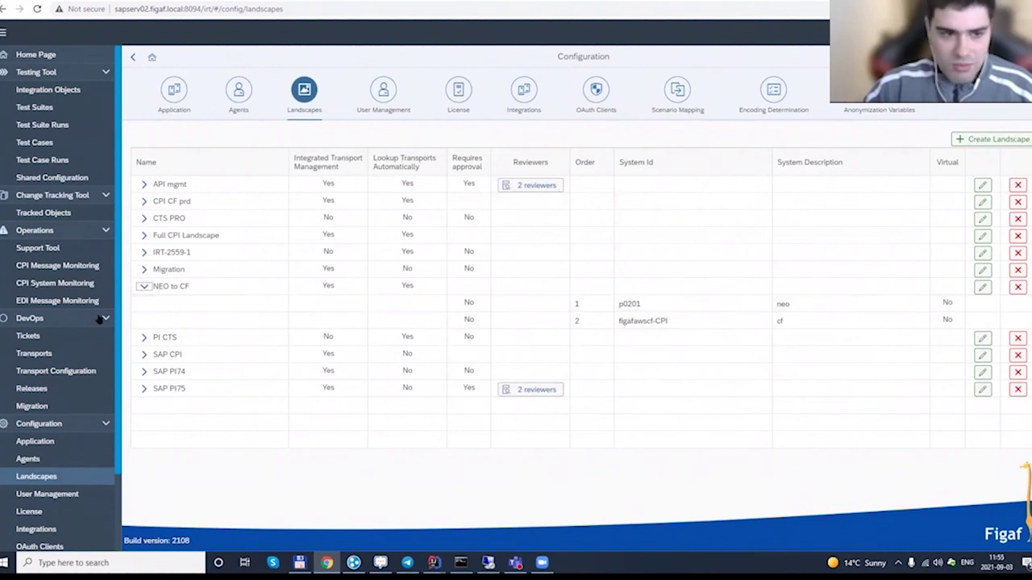
Step: Create a Development ticket titled Pimon_test_2 for the NEO to CF landscape
left_click(42, 334)
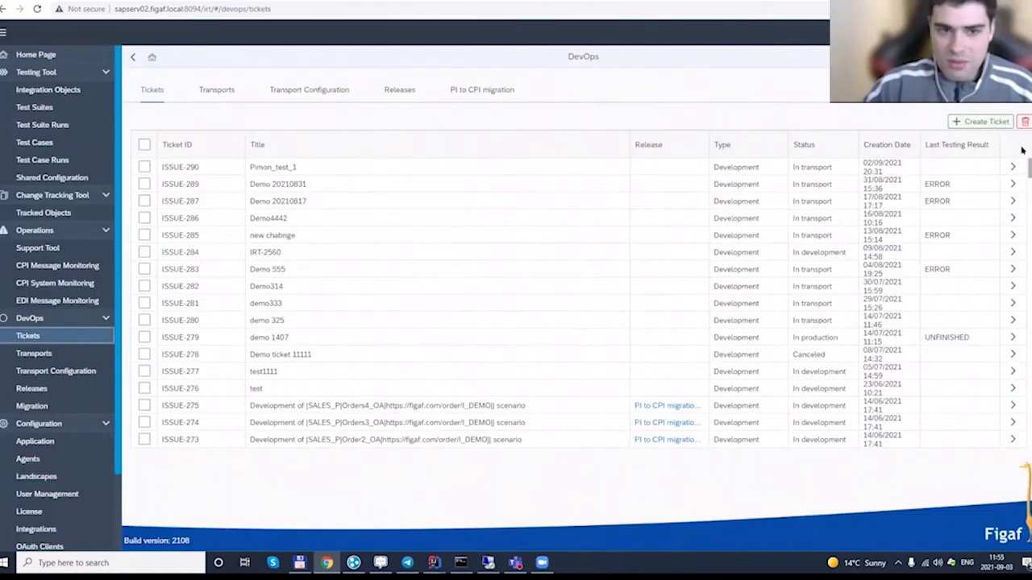
left_click(982, 121)
left_click(450, 204)
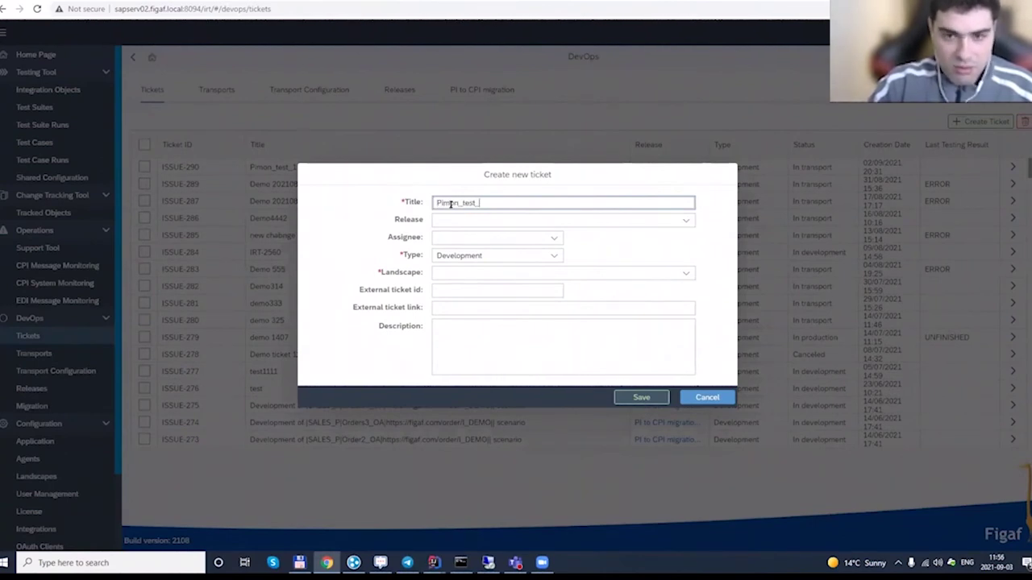
left_click(683, 272)
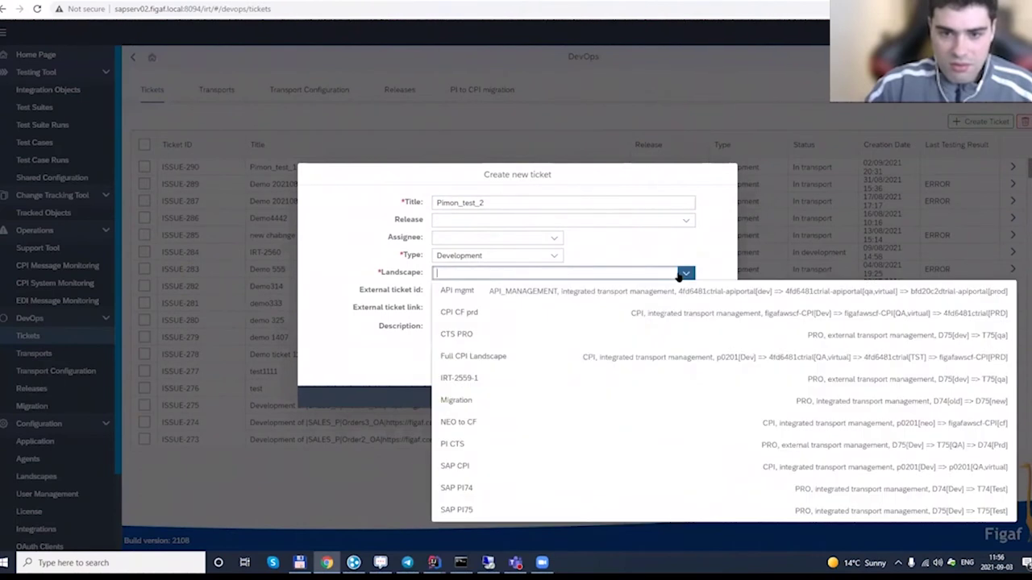
left_click(497, 426)
left_click(639, 399)
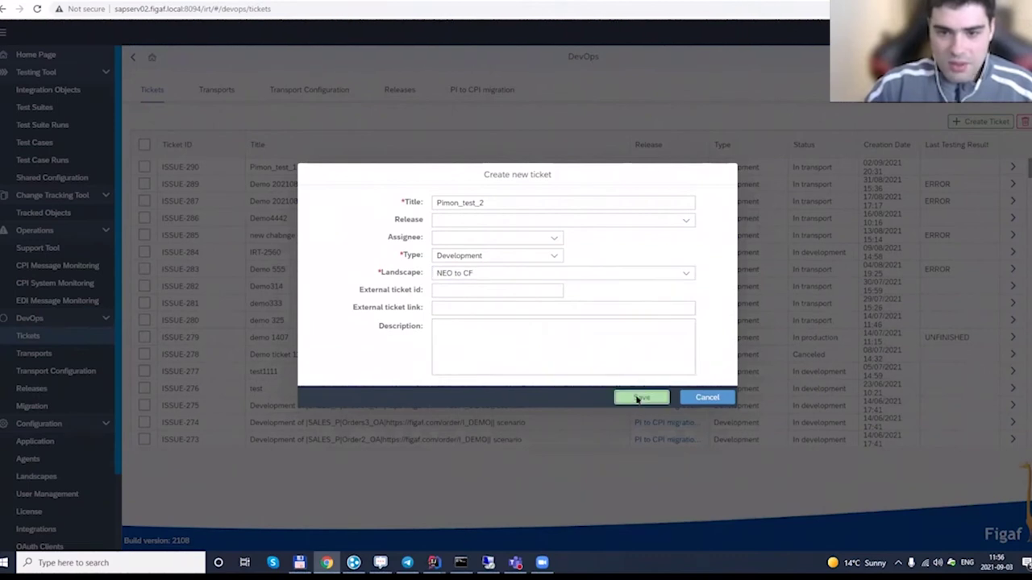
left_click(589, 316)
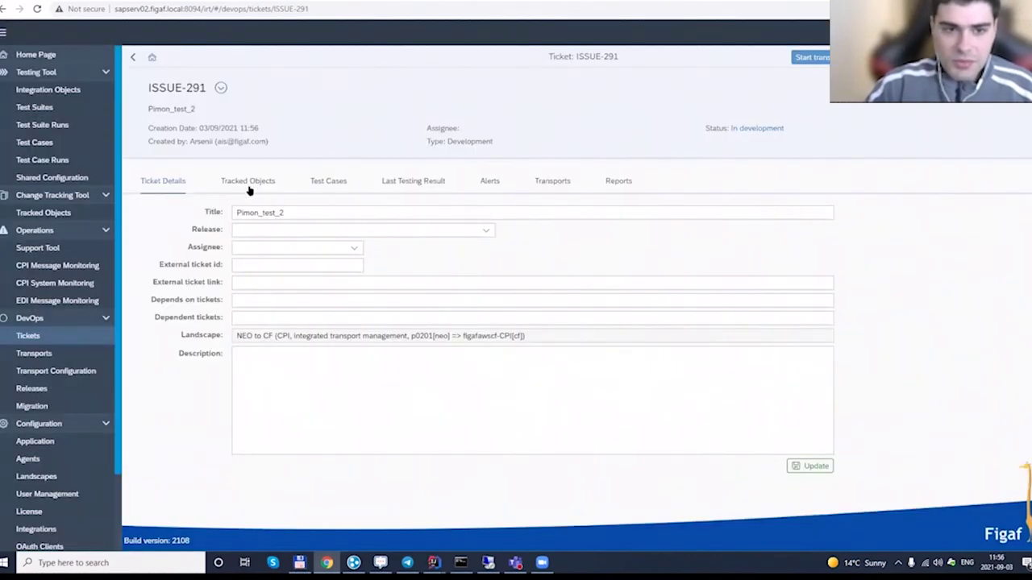
Step: Start attaching tracked objects to the ticket and filter the p0201 objects by the name pimon
left_click(250, 181)
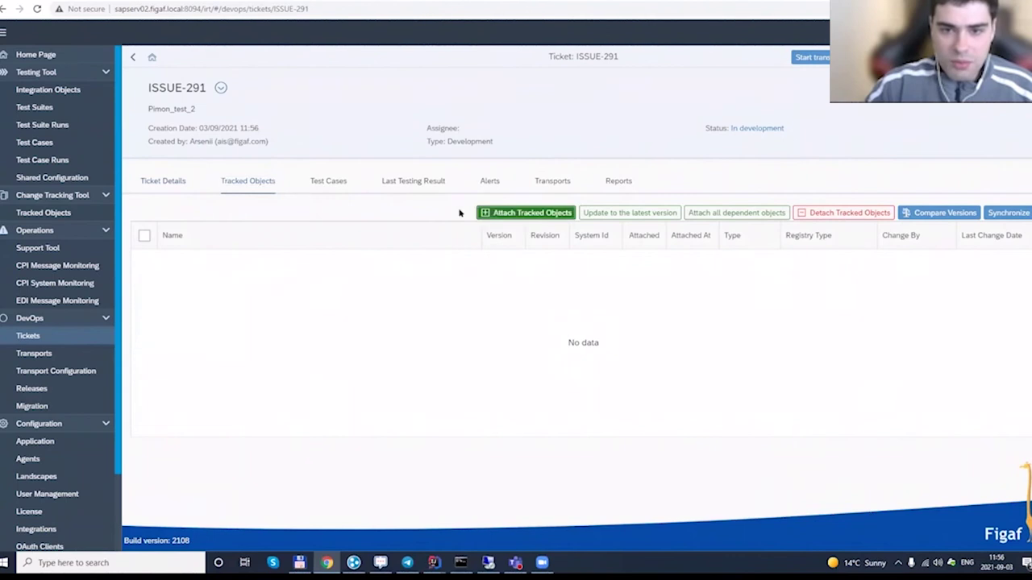
left_click(524, 213)
left_click(172, 213)
left_click(147, 267)
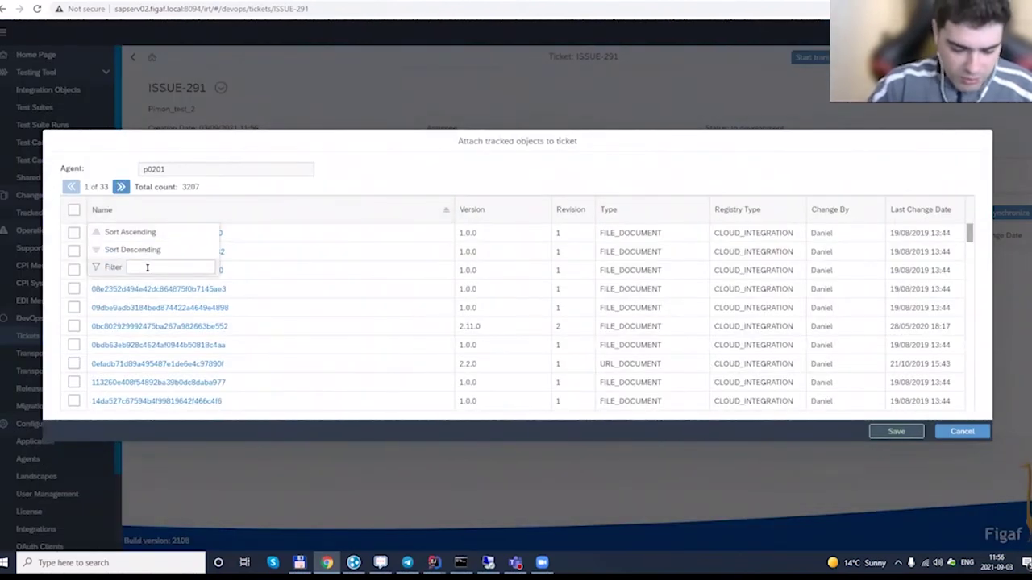
type("pimon")
key("Return")
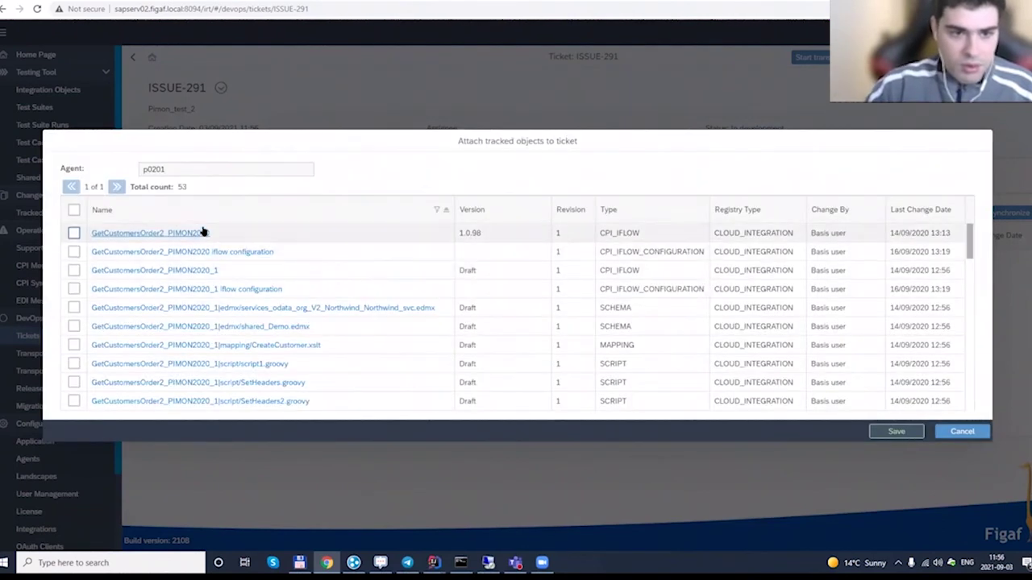
Step: Try to attach the Pimon2021_3 IFlow to the ticket without requesting a license for it
scroll(258, 299, "down", 3)
scroll(200, 291, "up", 3)
scroll(213, 345, "down", 10)
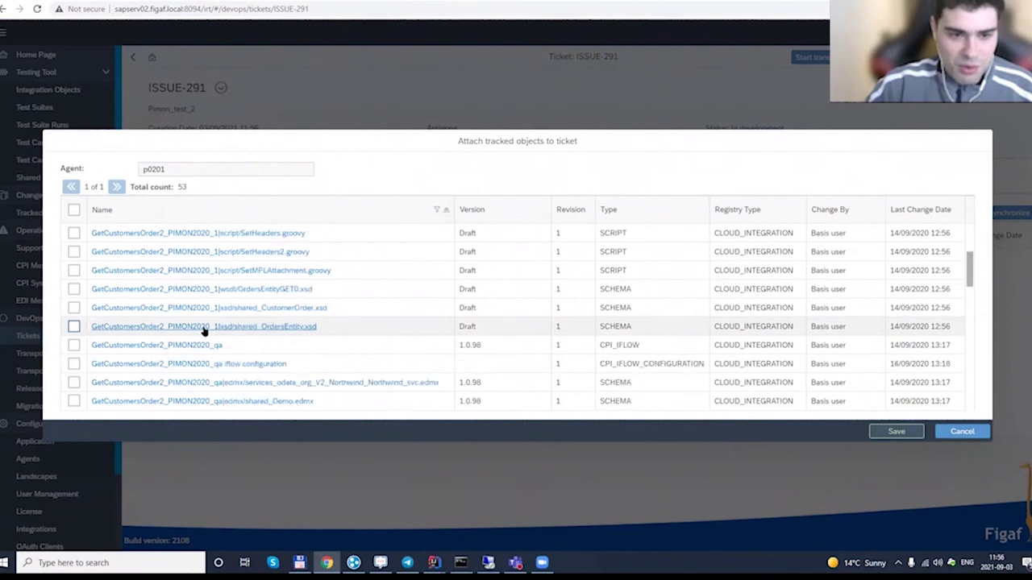
scroll(242, 349, "down", 5)
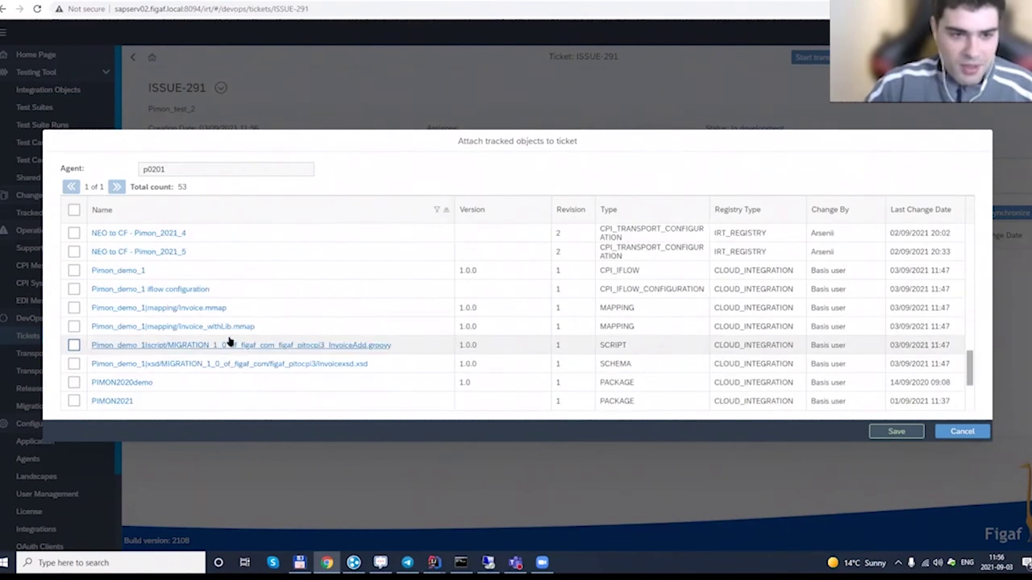
left_click(221, 345)
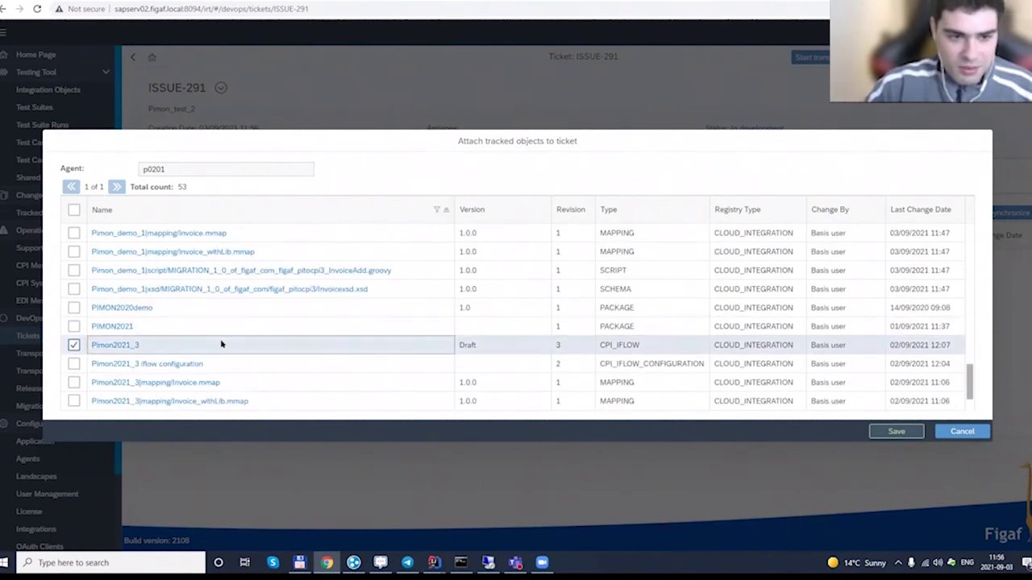
left_click(883, 434)
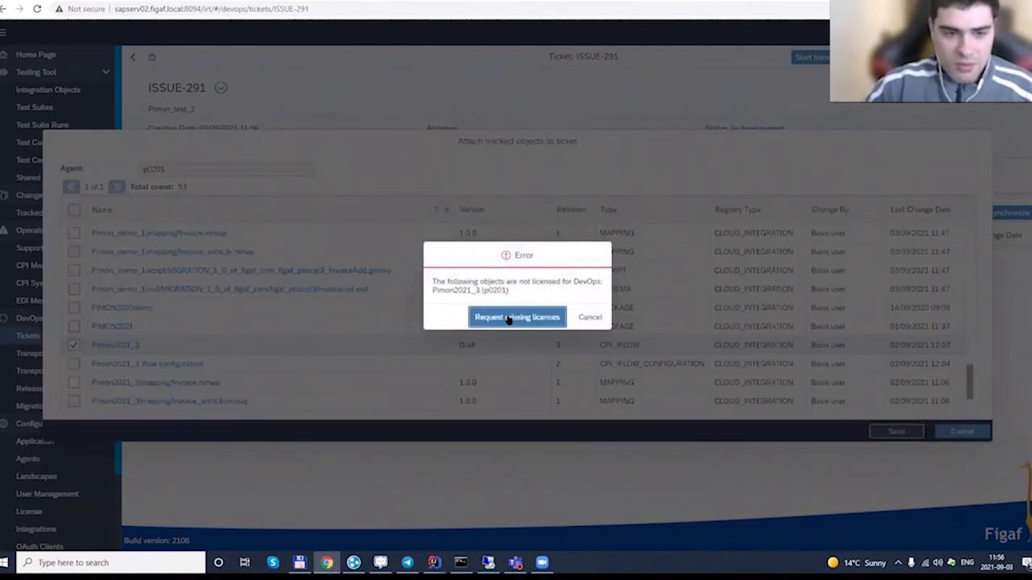
left_click(590, 317)
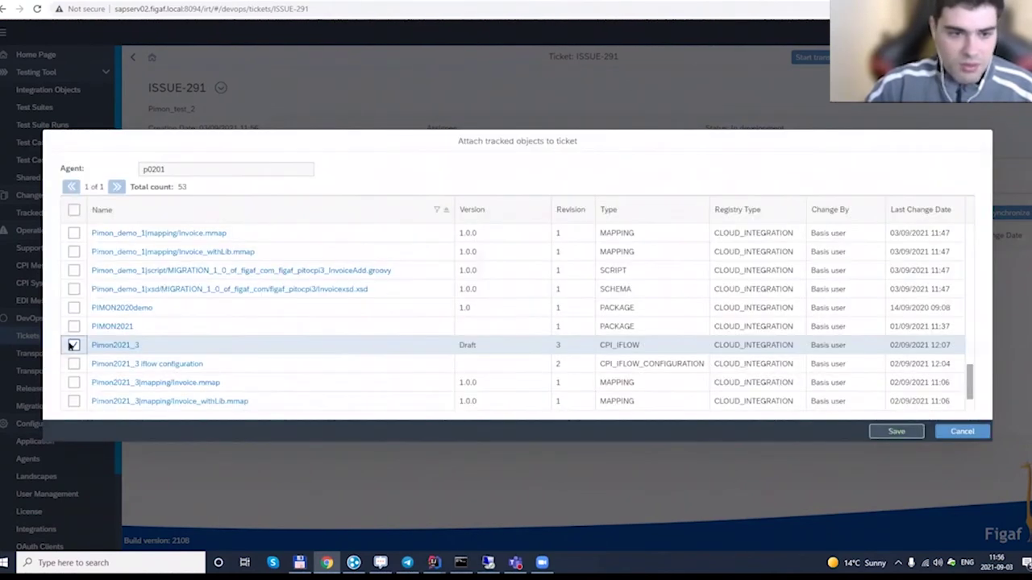
Step: Look through the filtered tracked objects and check the PIMON 2021 package's artifacts in SAP Cloud Integration
scroll(97, 345, "down", 2)
scroll(142, 275, "down", 1)
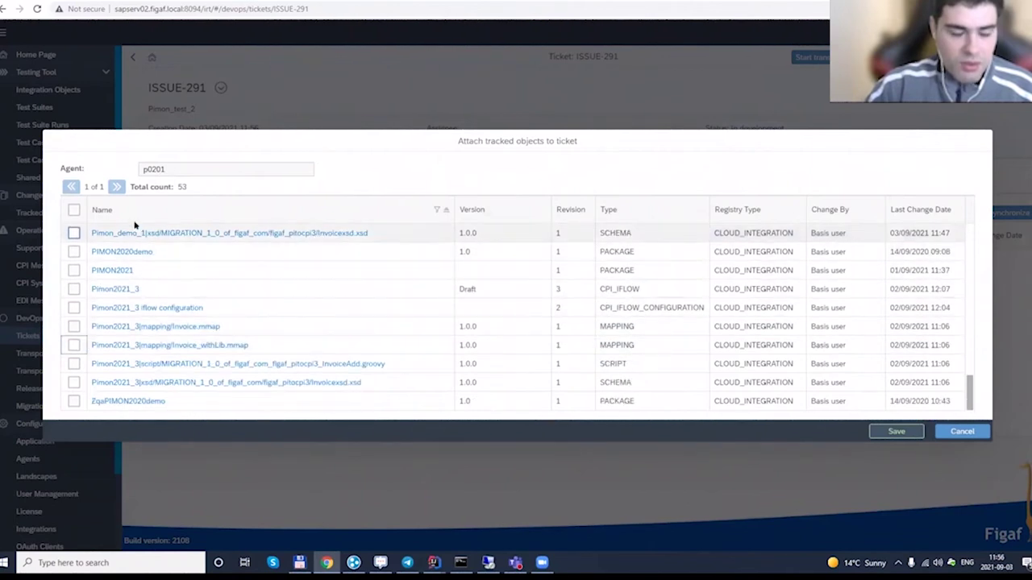
scroll(150, 269, "up", 4)
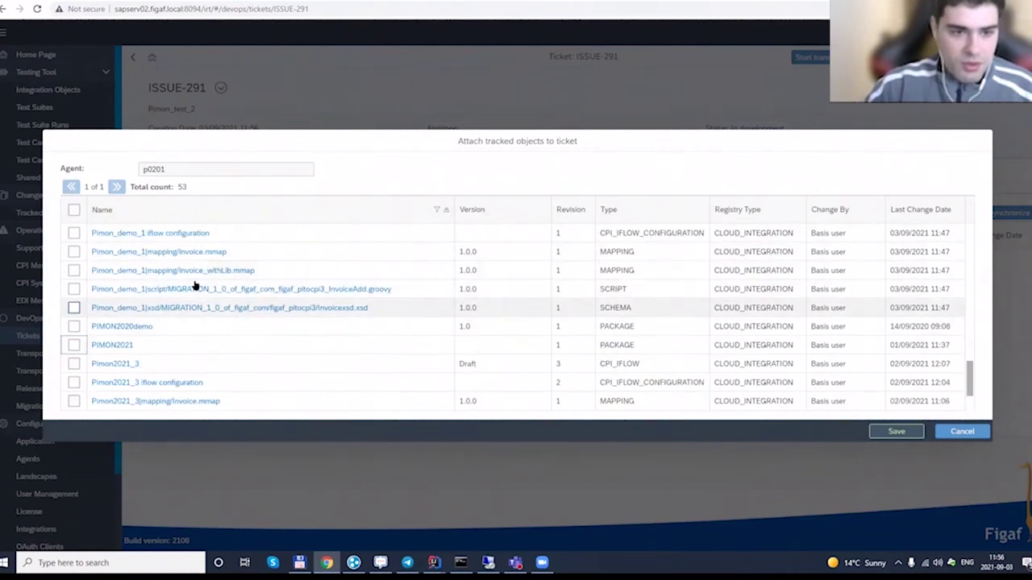
scroll(187, 270, "up", 10)
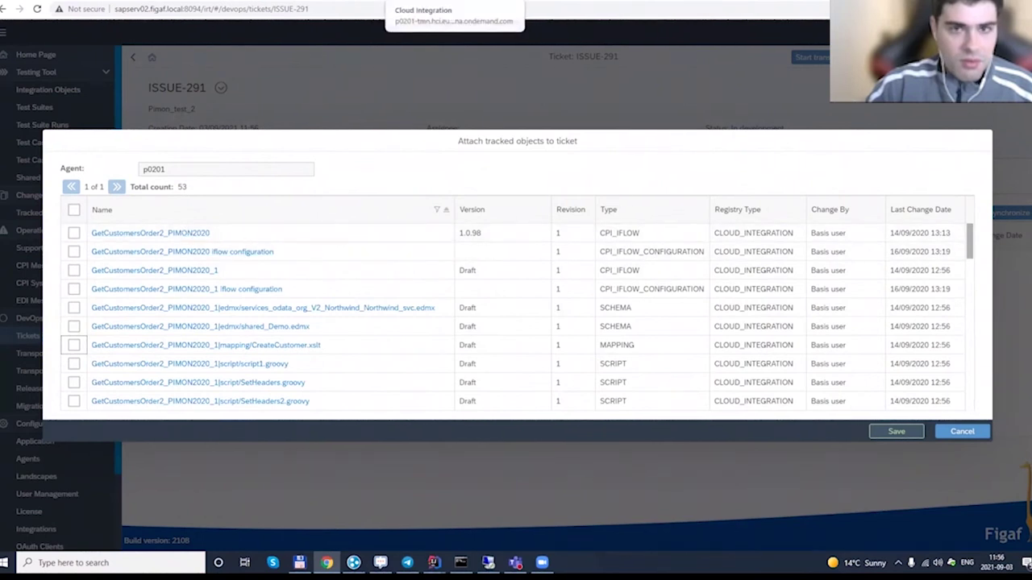
left_click(404, 2)
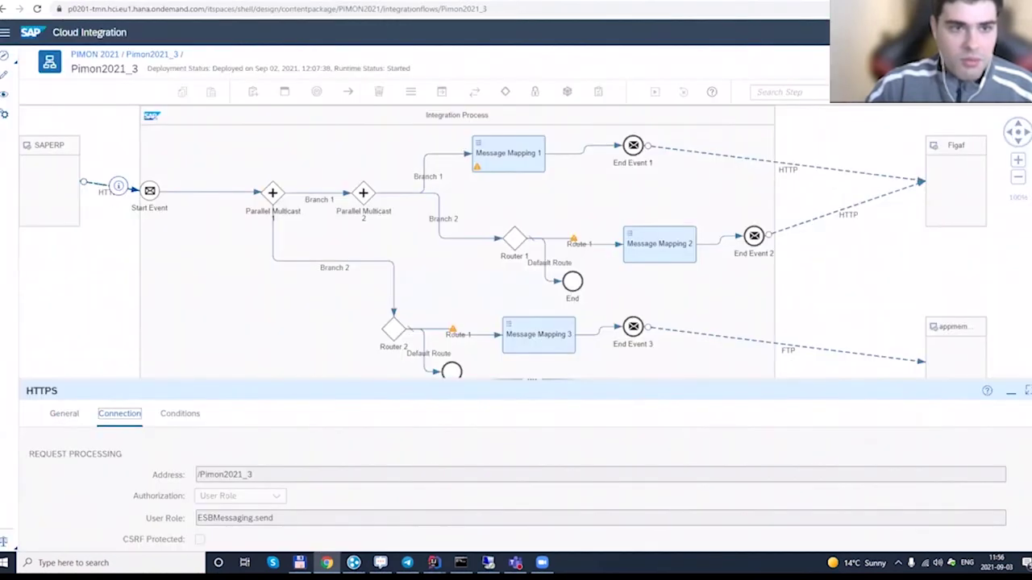
left_click(94, 54)
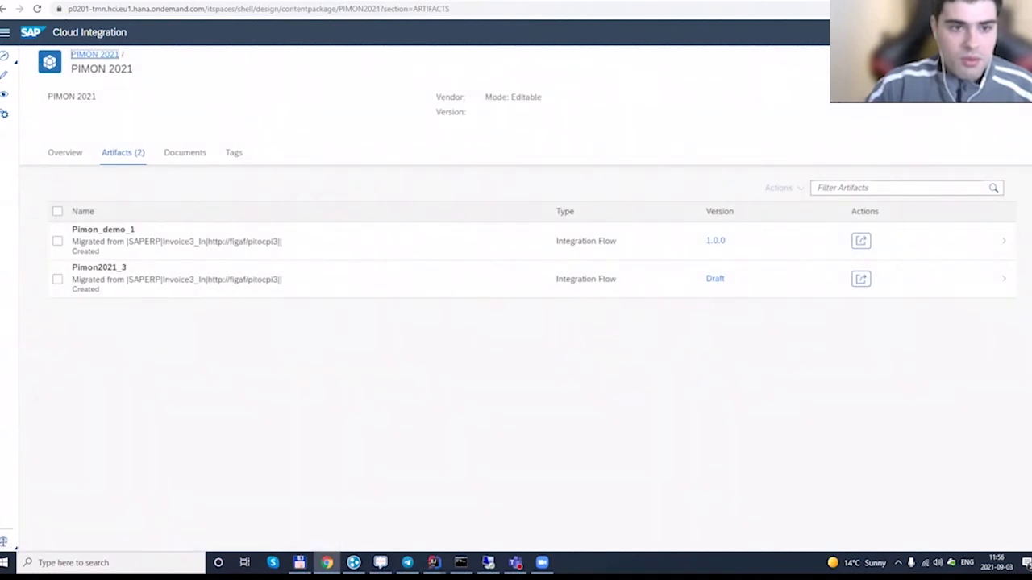
Step: Back in Figaf, filter the tracked objects by pimon_demo and submit the Pimon_demo_1 IFlow for attachment to the ticket
key("ctrl+Tab")
left_click(194, 207)
type("pimon")
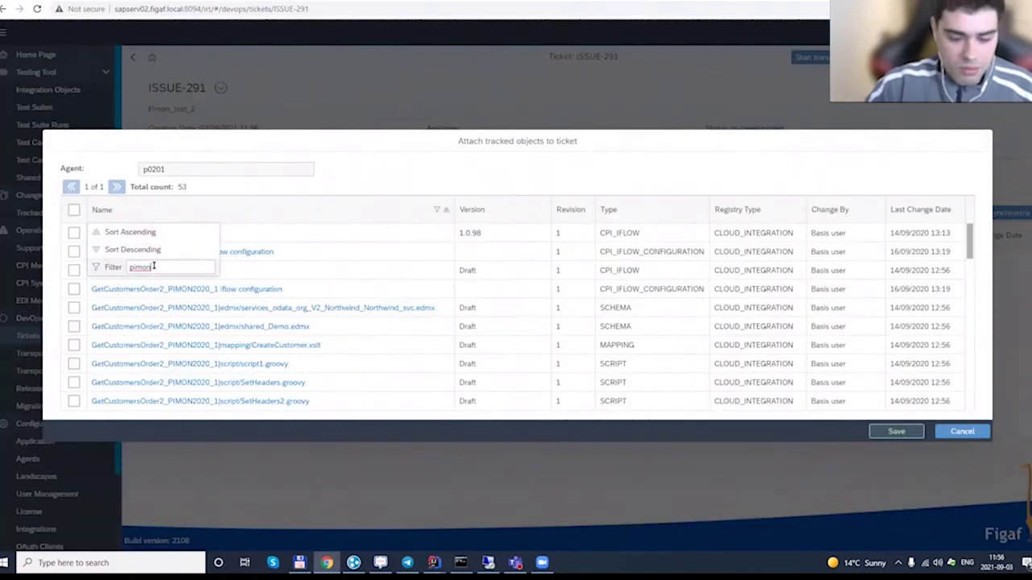
type(" demo")
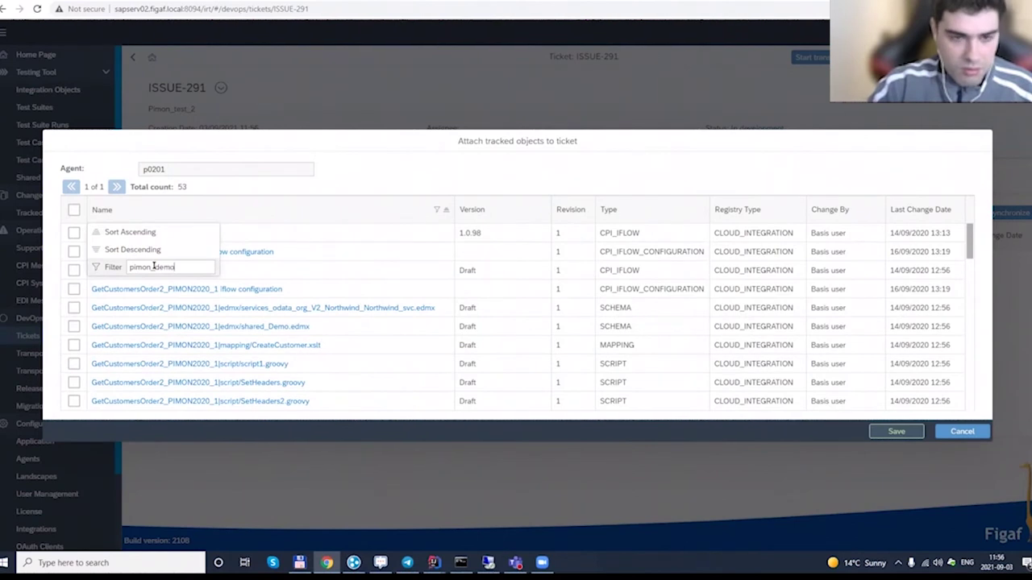
key("Return")
left_click(199, 231)
left_click(897, 431)
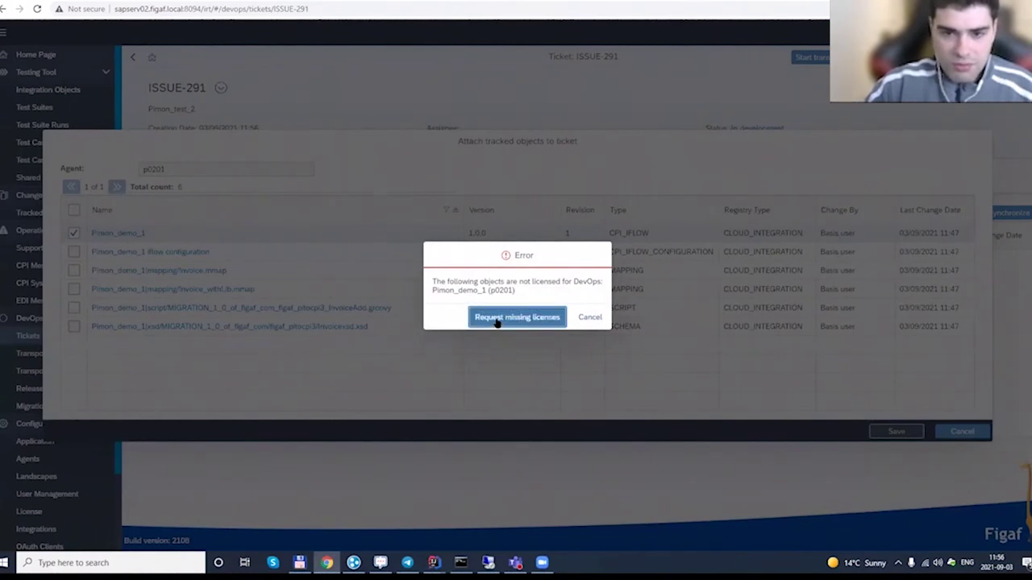
Step: Request the missing DevOps license for Pimon_demo_1 and complete its attachment to the ticket
left_click(498, 319)
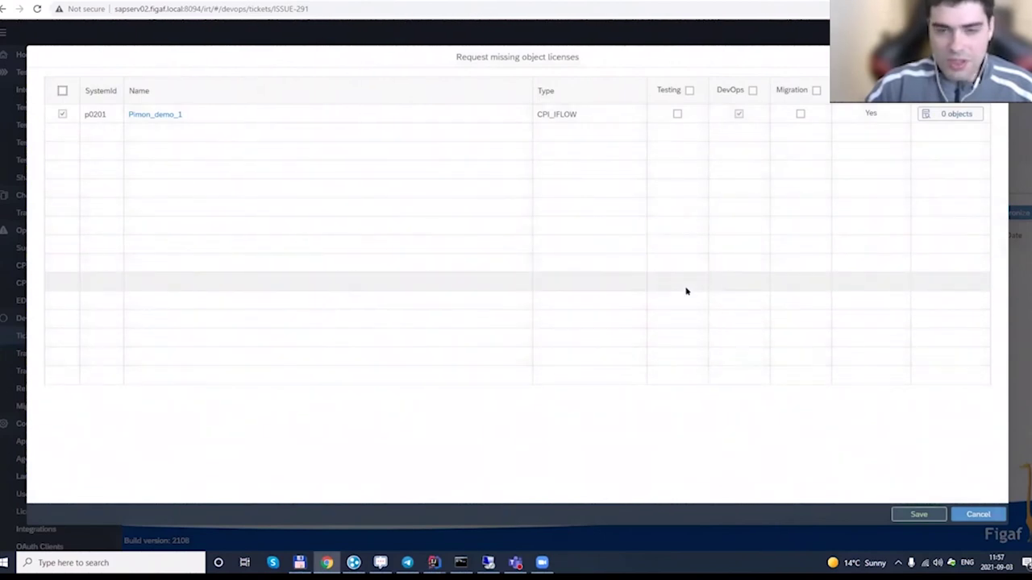
left_click(911, 515)
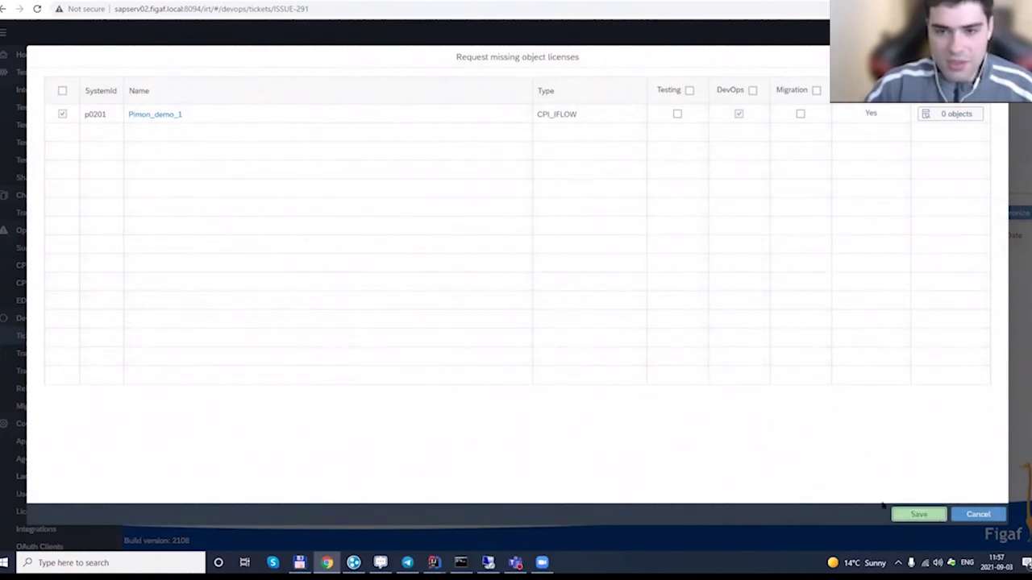
left_click(553, 315)
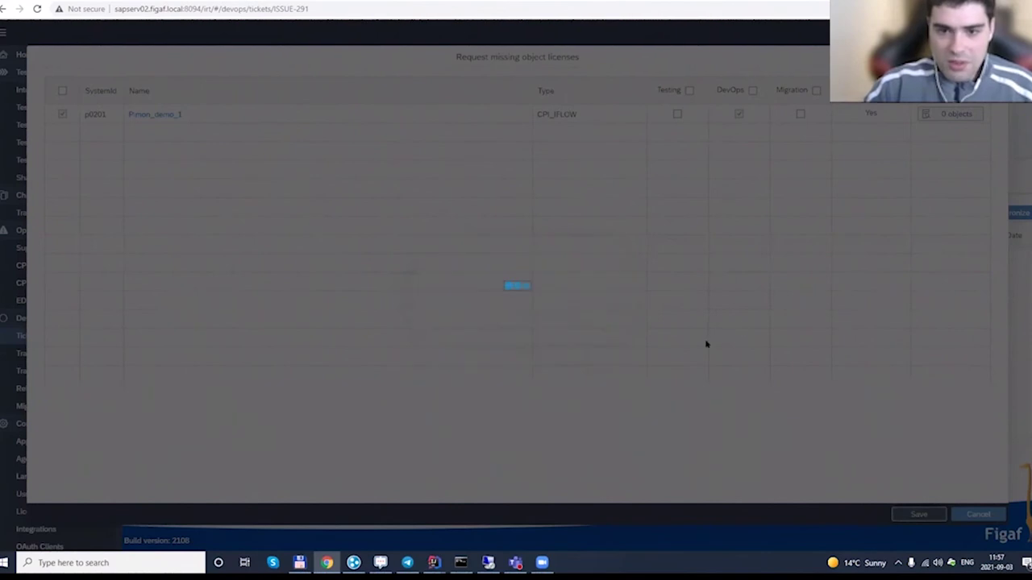
left_click(583, 313)
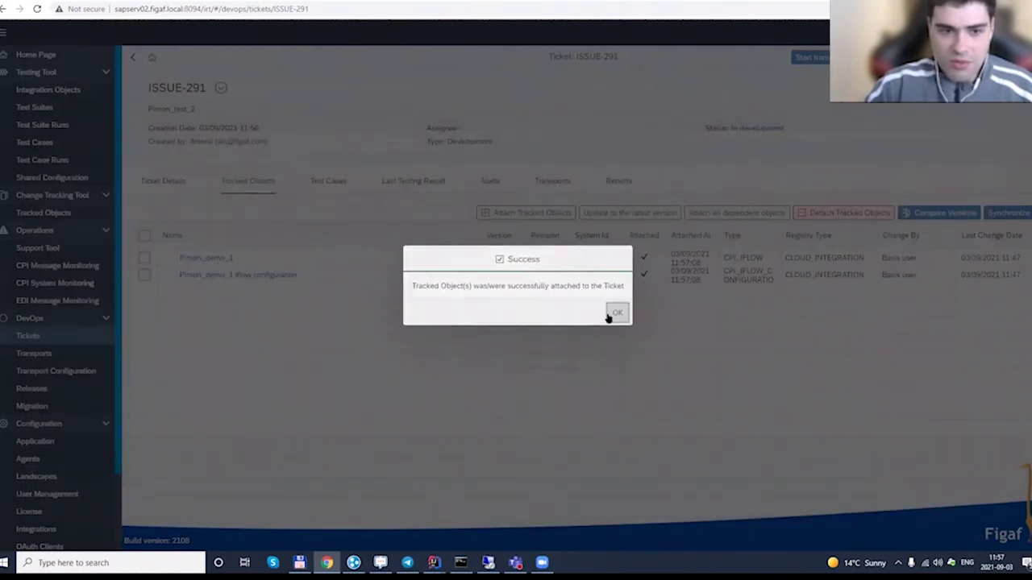
left_click(609, 312)
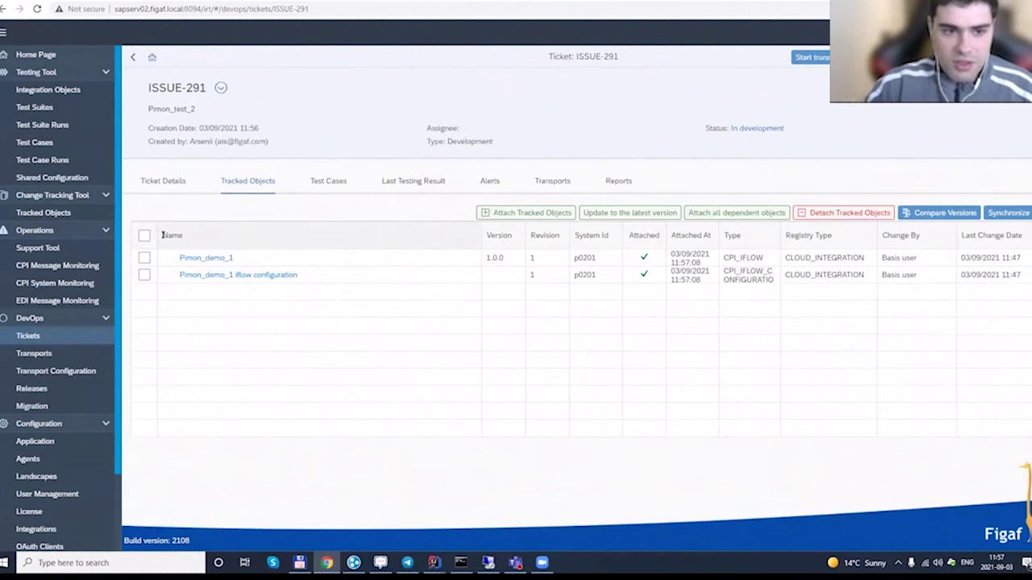
Step: Attach all dependent objects of the Pimon_demo_1 IFlow to the ticket
left_click(145, 257)
left_click(724, 215)
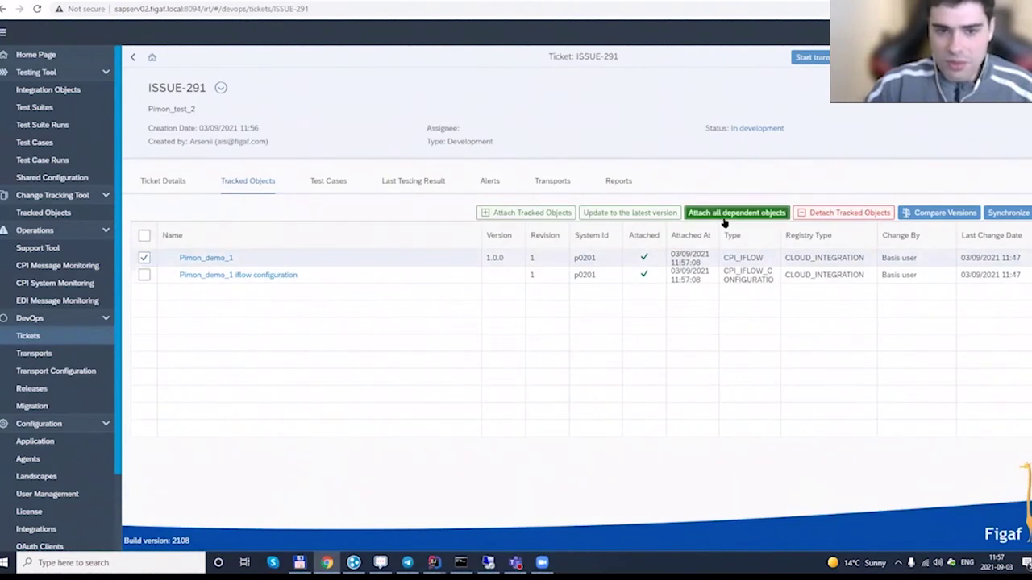
left_click(637, 312)
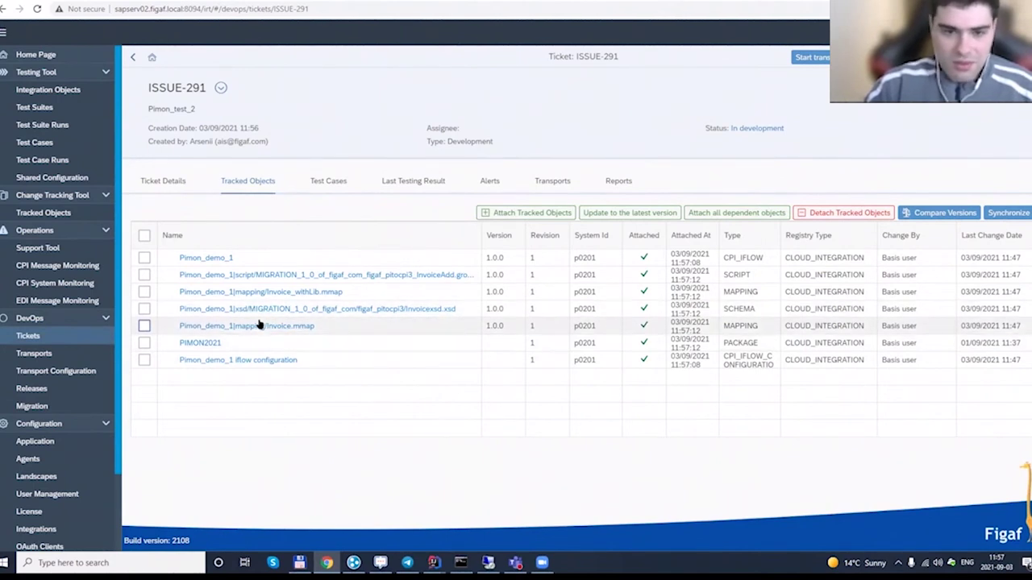
Step: Start the transport for ticket ISSUE-291 and refresh its progress until the transport details open
left_click(808, 58)
left_click(734, 331)
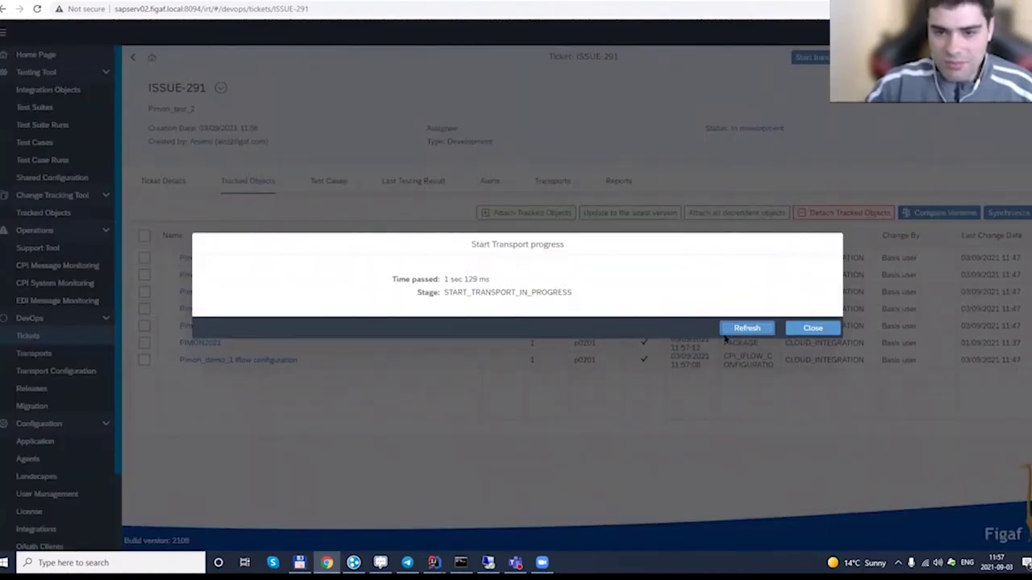
left_click(729, 332)
left_click(738, 330)
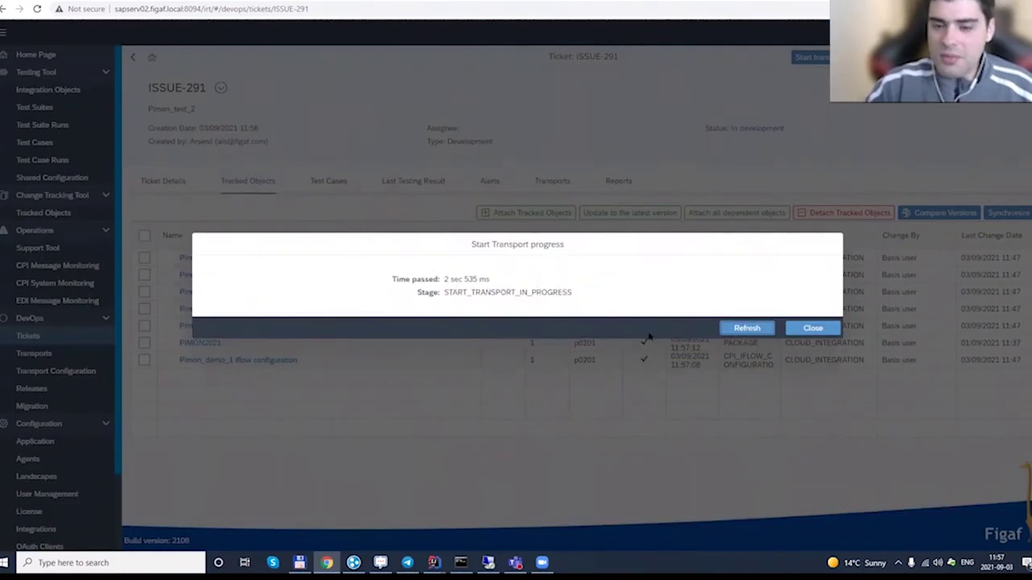
left_click(746, 328)
left_click(736, 329)
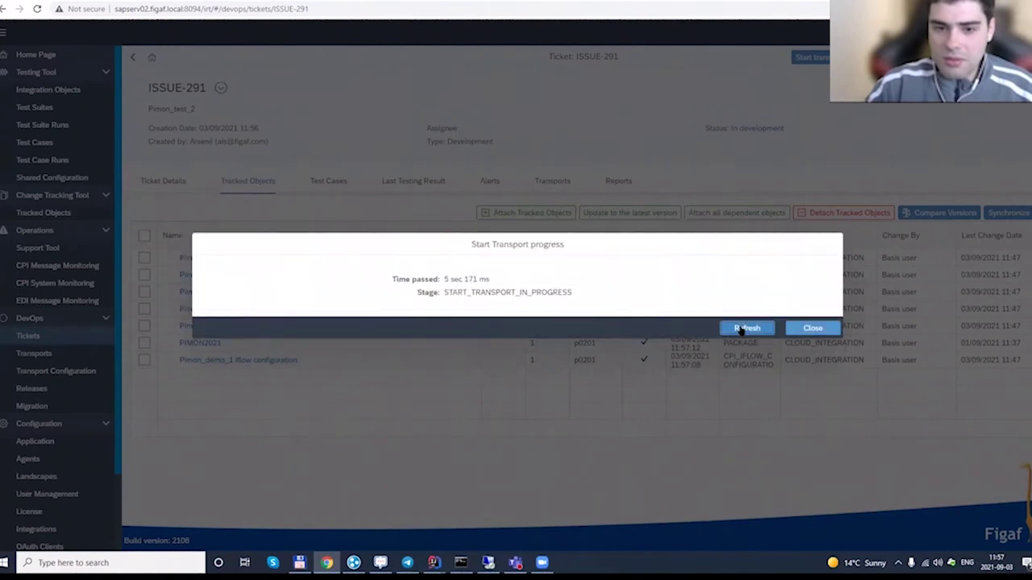
left_click(741, 330)
left_click(741, 329)
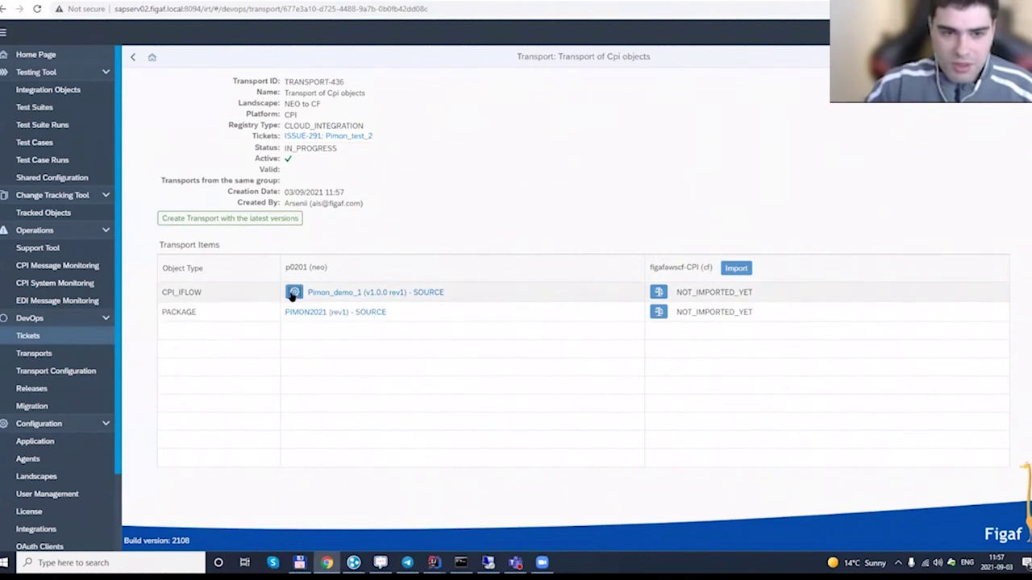
Step: Stop FTP_DIRECTORY of Pimon_demo_1 inheriting its source value, set it to /qa for figafawscf-CPI, and save the transport configuration
left_click(293, 294)
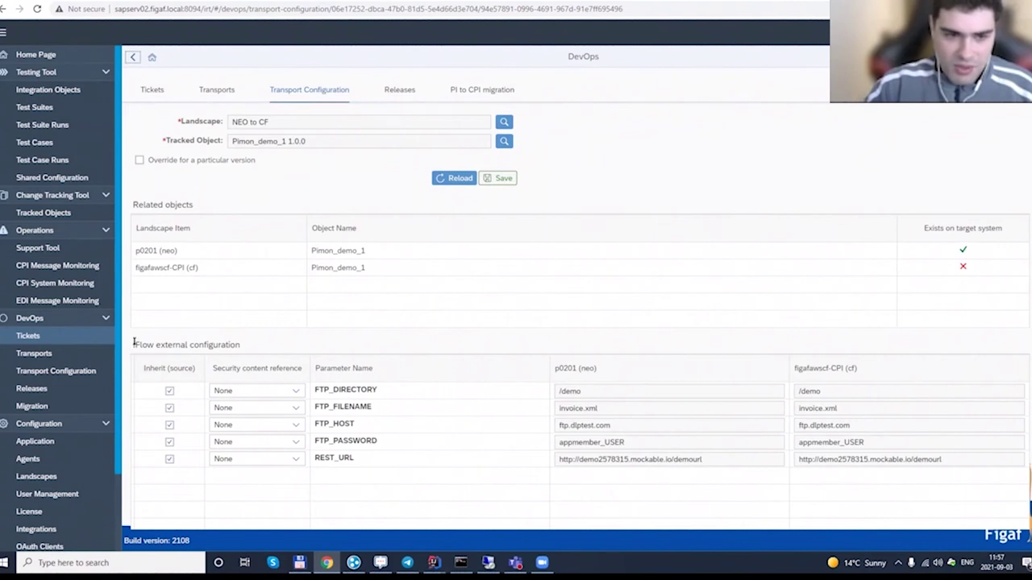
left_click(170, 391)
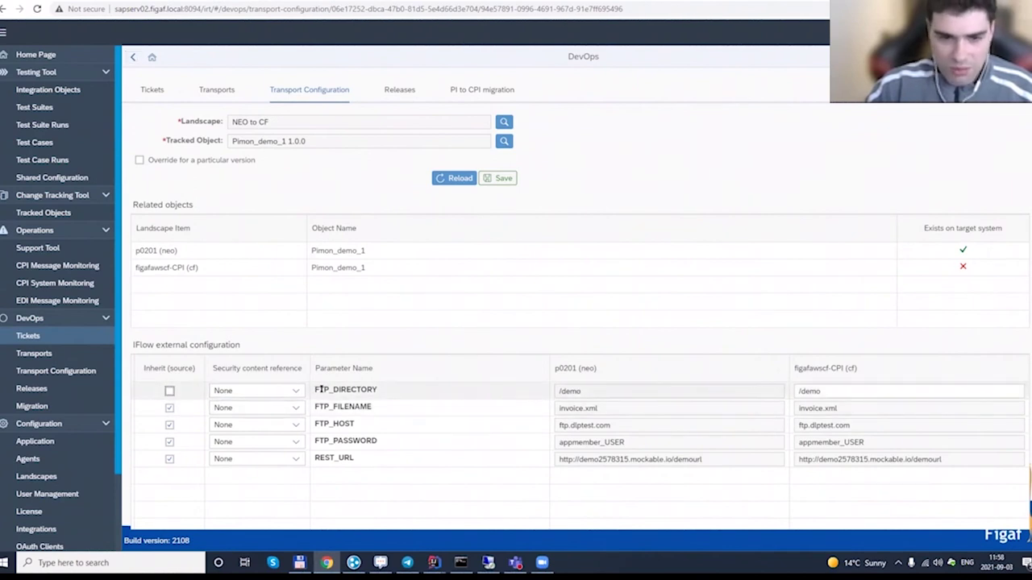
left_click(834, 392)
key("BackSpace")
key("BackSpace")
key("BackSpace")
key("BackSpace")
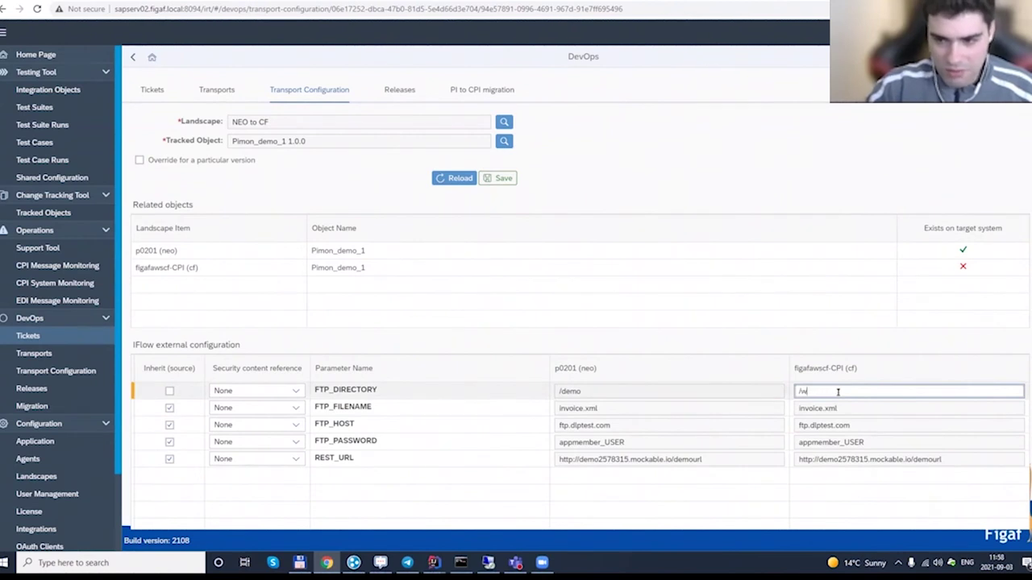
type("qa")
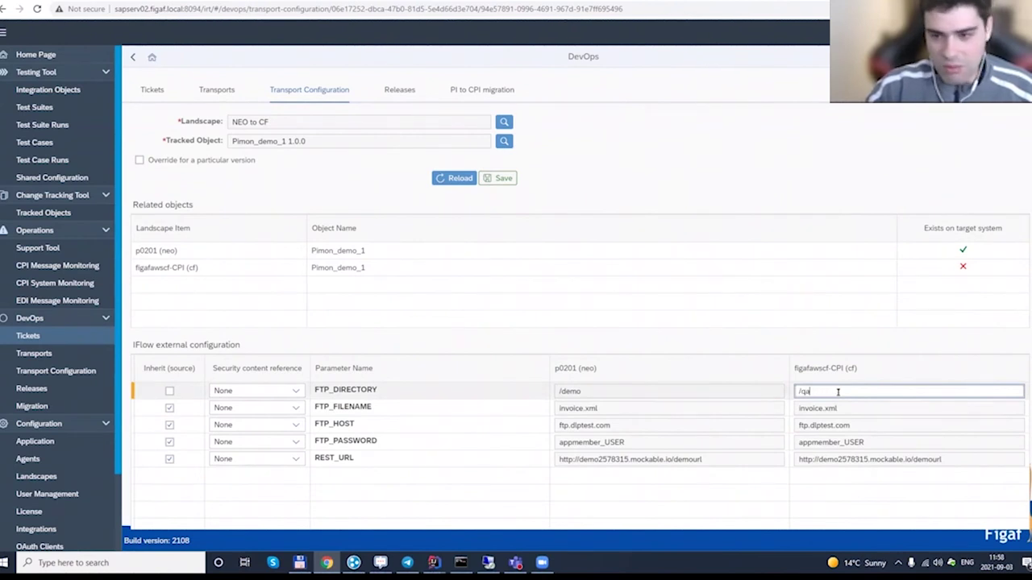
left_click(500, 178)
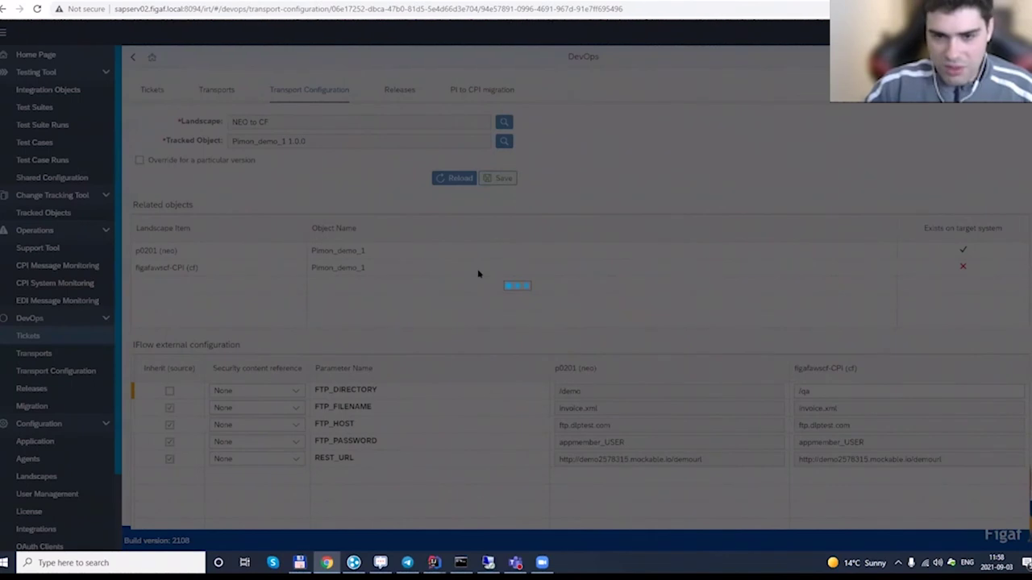
left_click(592, 312)
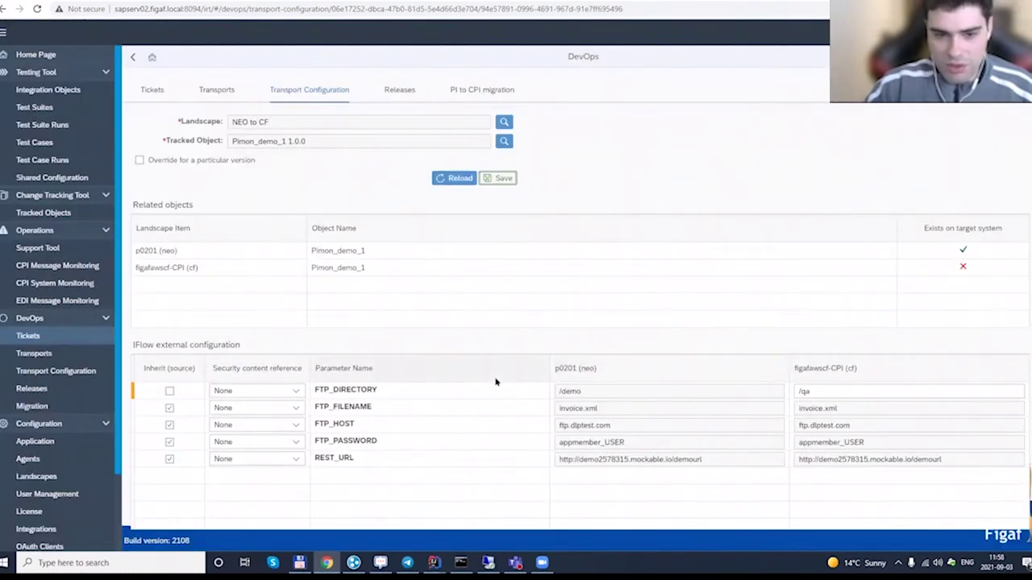
left_click(815, 391)
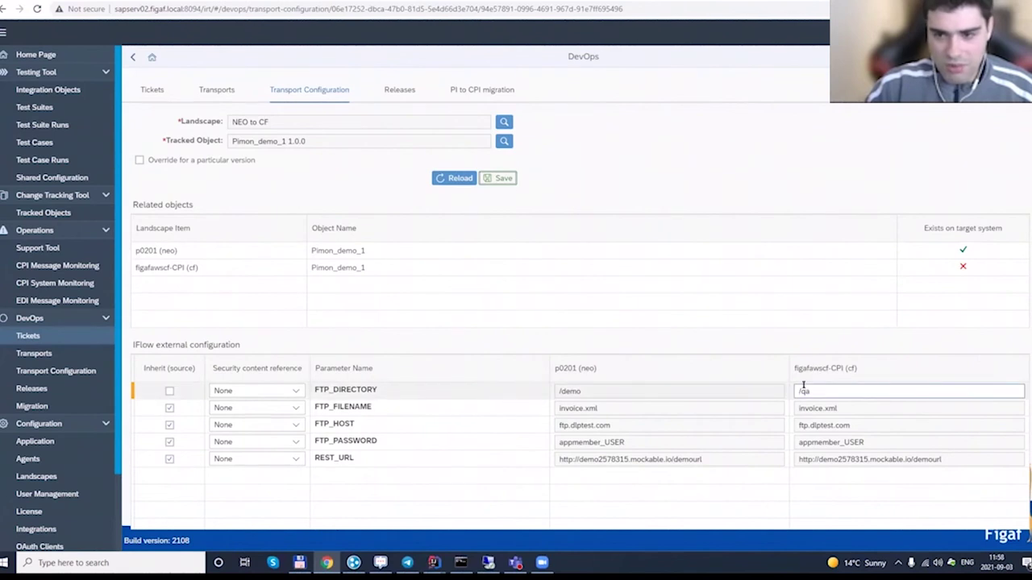
left_click(133, 56)
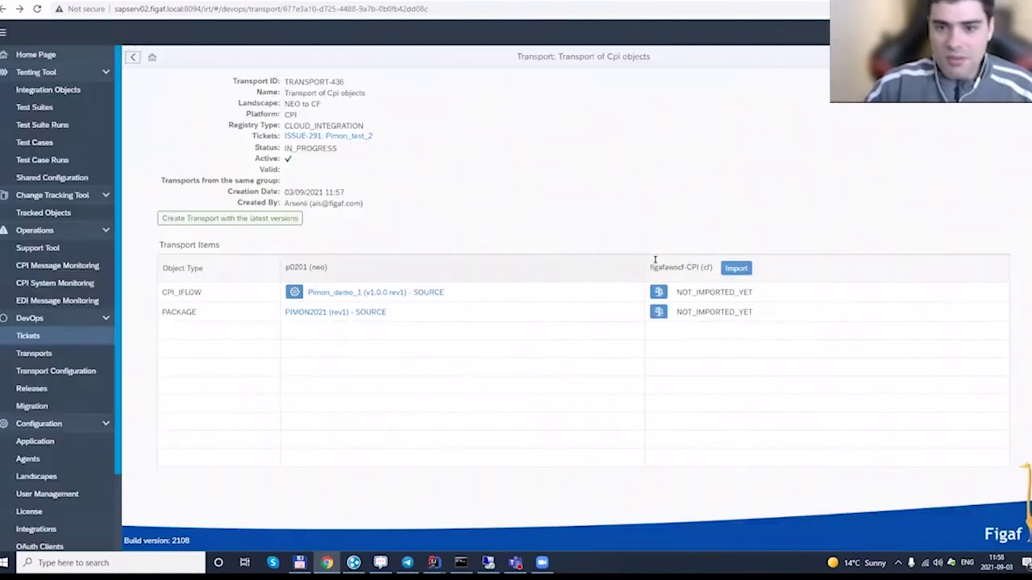
Step: Import the transport's IFlow and package into figafawscf-CPI (cf), refreshing the progress until the import ends
left_click(738, 268)
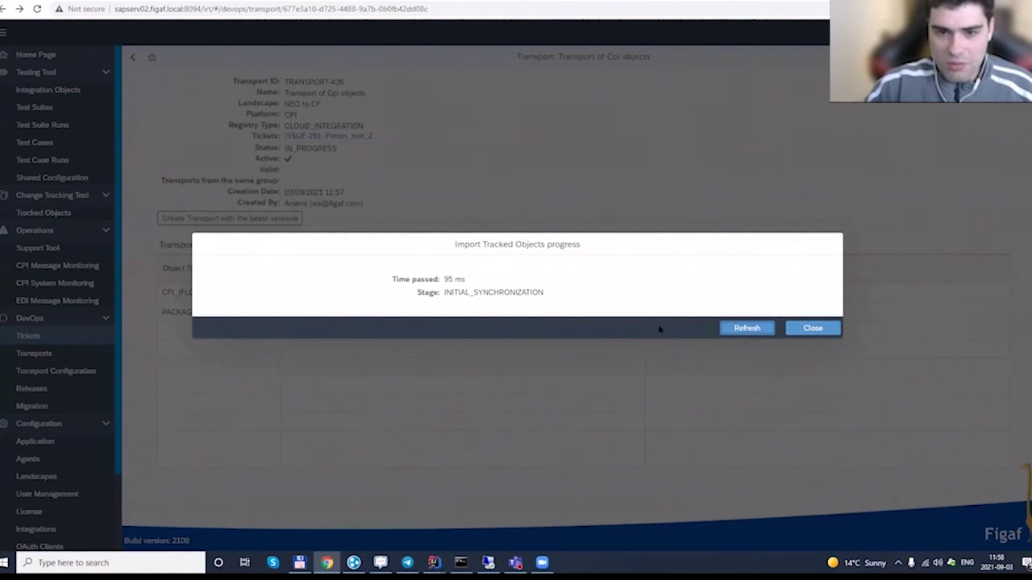
left_click(732, 328)
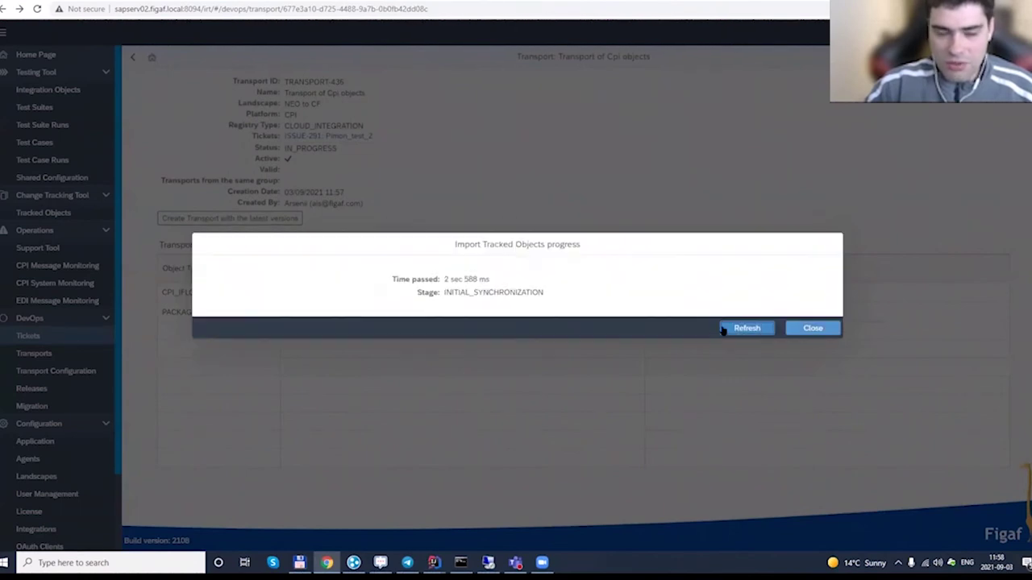
left_click(746, 328)
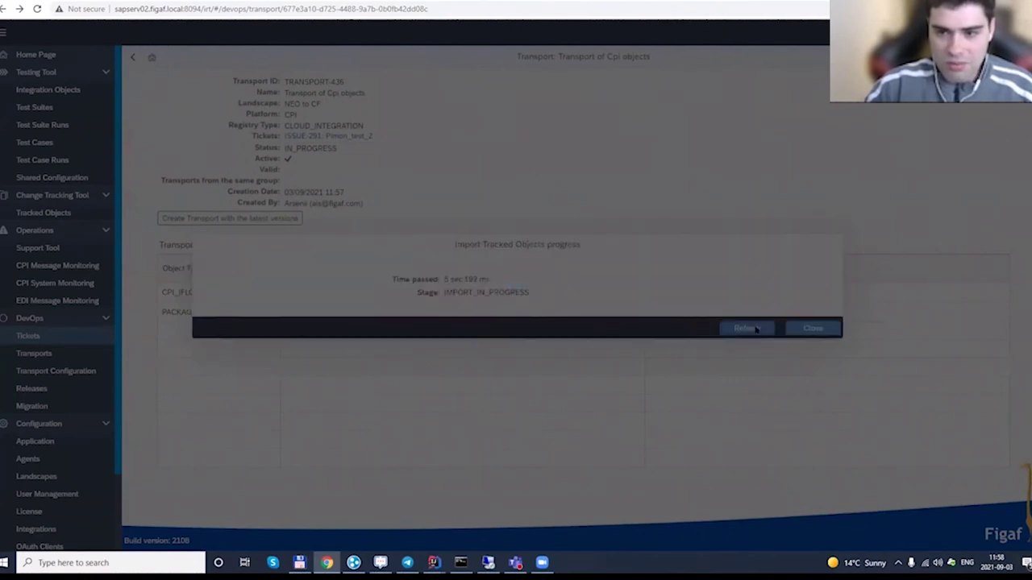
left_click(745, 332)
left_click(748, 334)
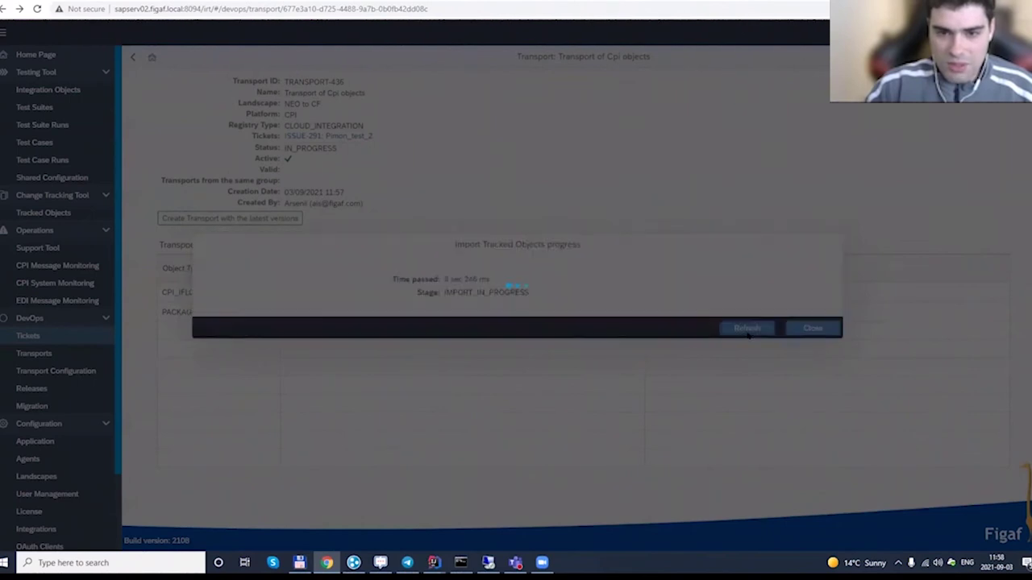
left_click(746, 332)
left_click(747, 333)
left_click(748, 333)
left_click(747, 331)
left_click(746, 331)
left_click(747, 331)
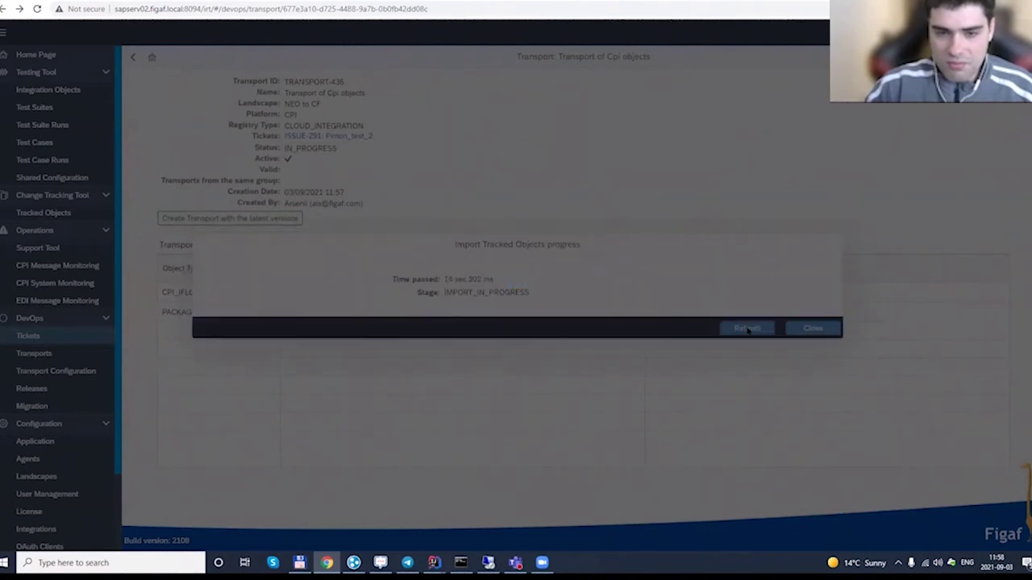
left_click(747, 331)
left_click(747, 330)
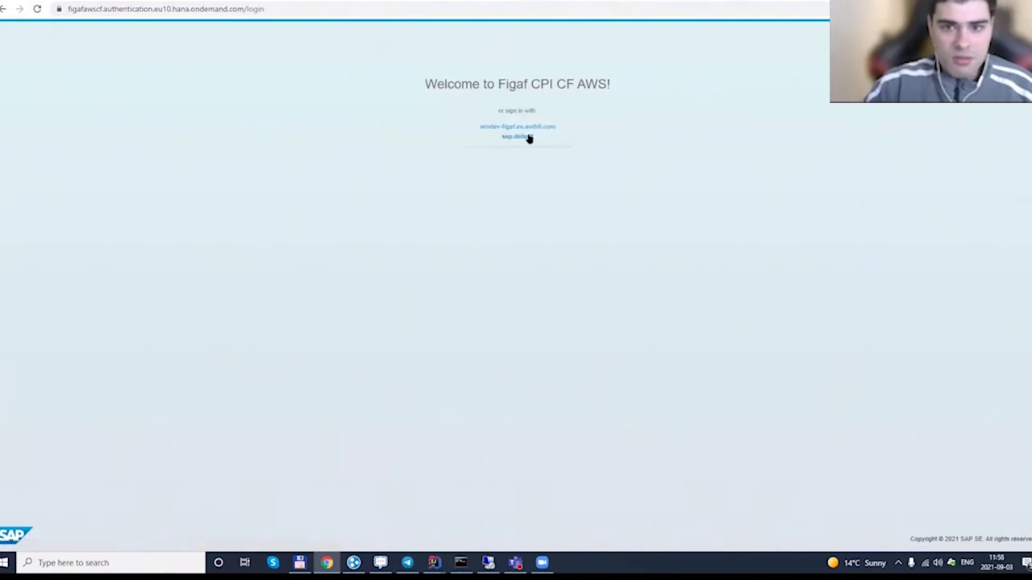
Step: Sign in to the CF tenant's SAP Cloud Integration with sap.default and check the externalized FTP_DIRECTORY value of Pimon_demo_1 in PIMON 2021
left_click(528, 137)
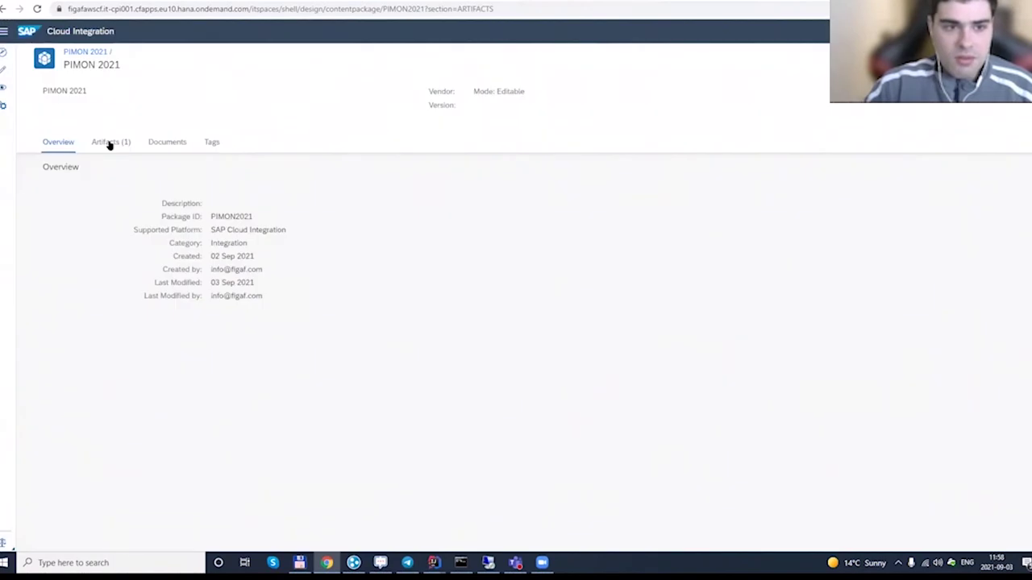
left_click(110, 143)
left_click(101, 213)
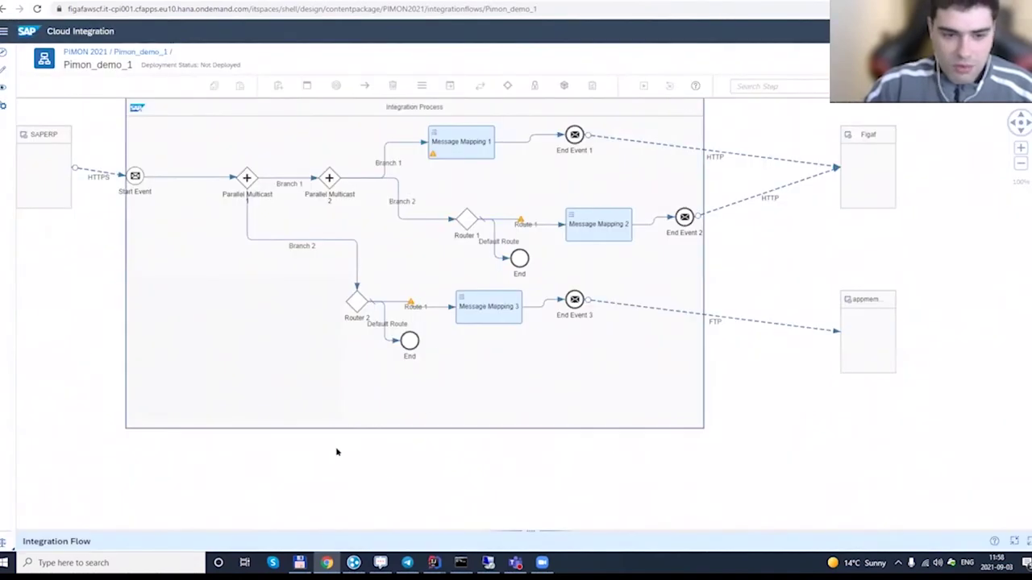
left_click(352, 531)
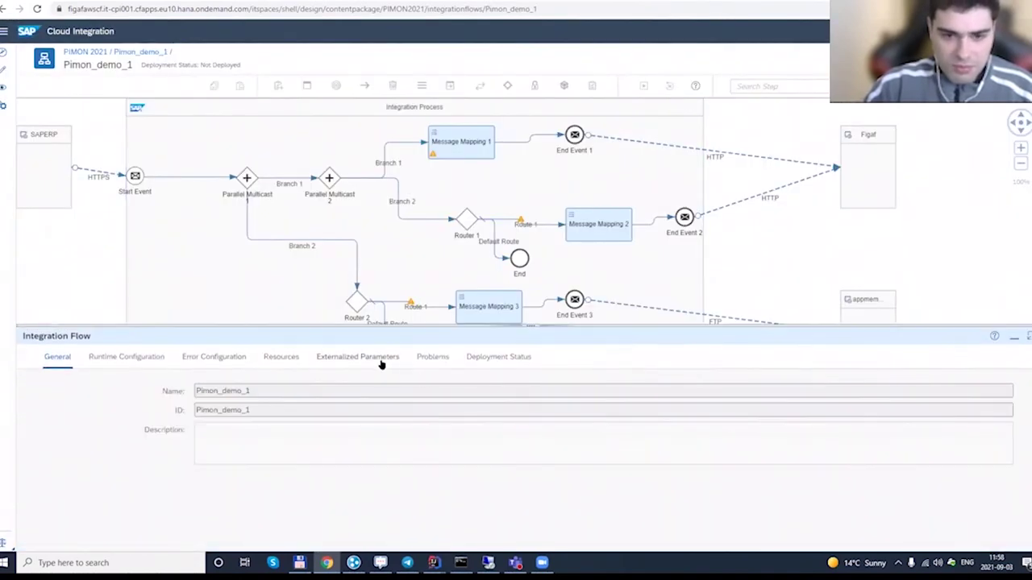
left_click(380, 364)
left_click(643, 437)
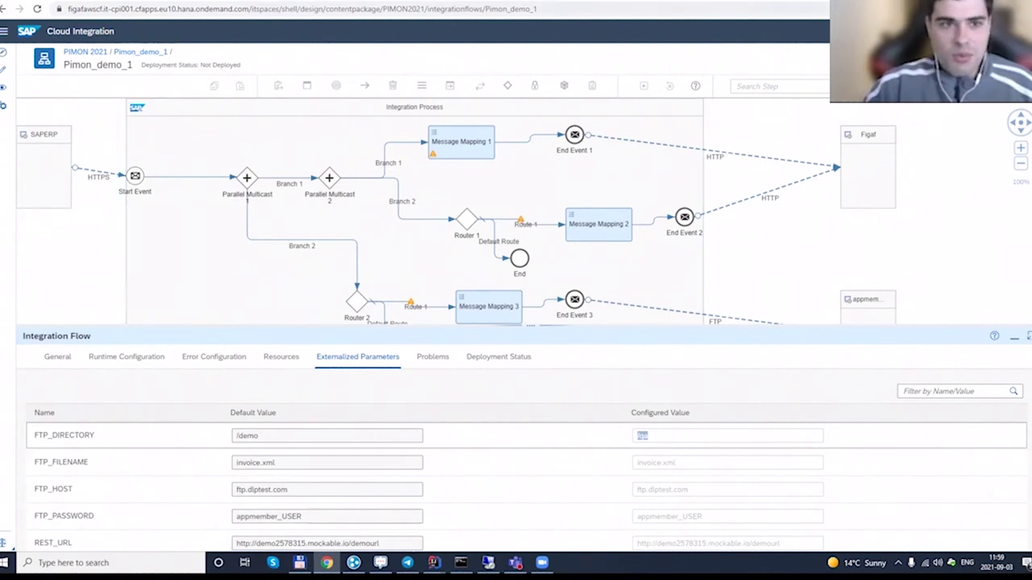
Step: Switch to the PIMON2021 presentation in Google Slides at its closing QA slide
key("alt+Tab")
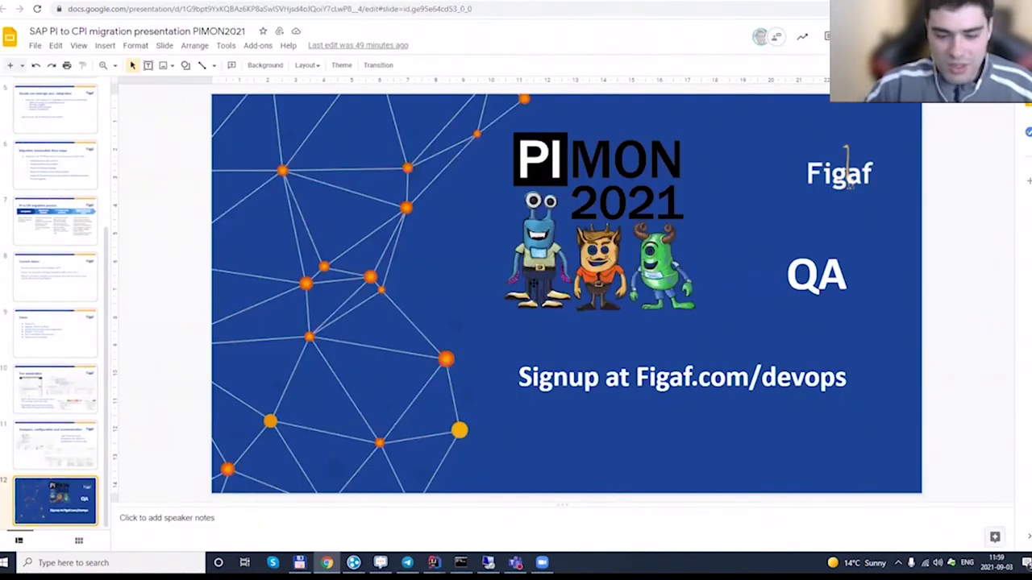